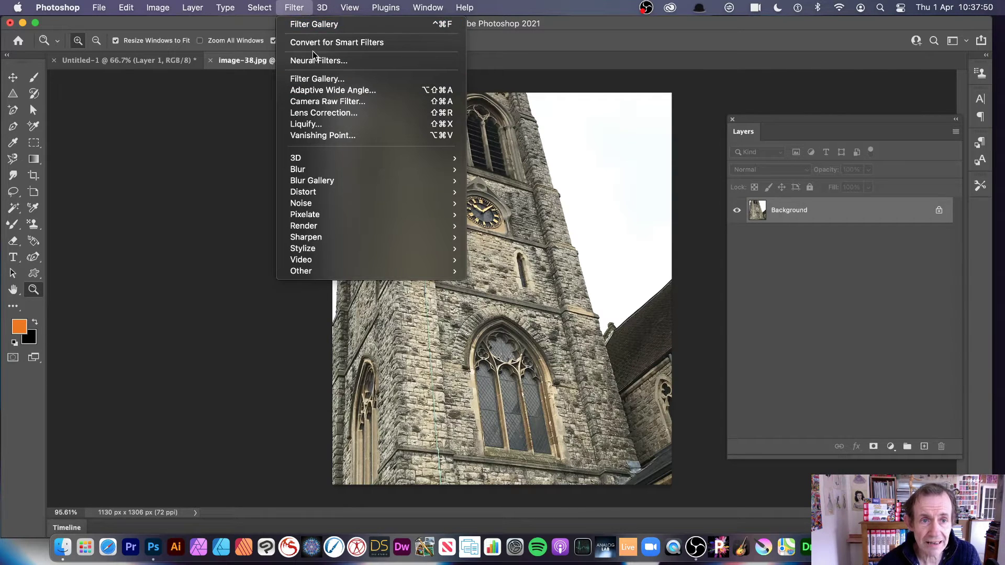
Step: Open the Filter Gallery with the Texturizer filter and delete the upper of the two Texturizer effect layers
left_click(318, 80)
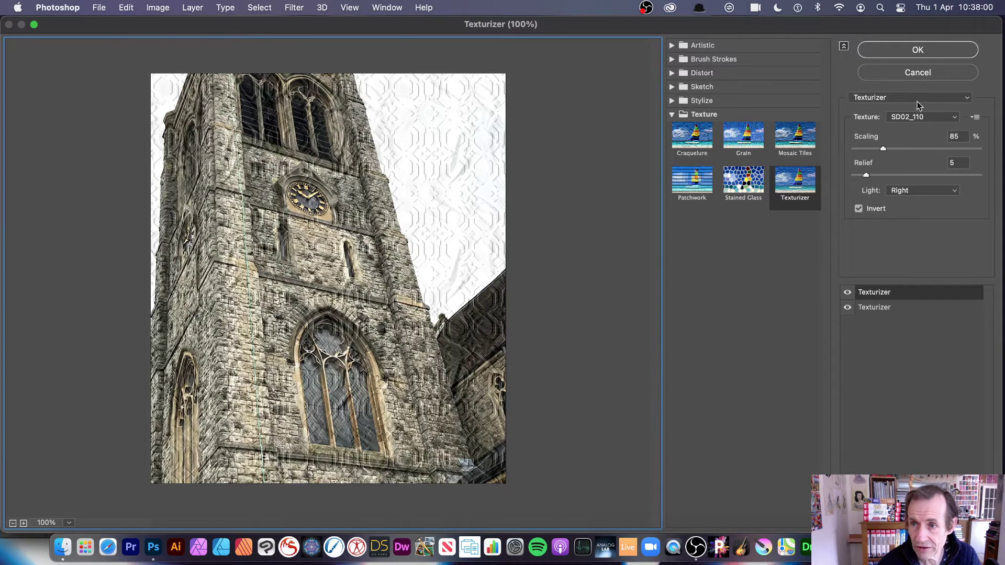
left_click(870, 99)
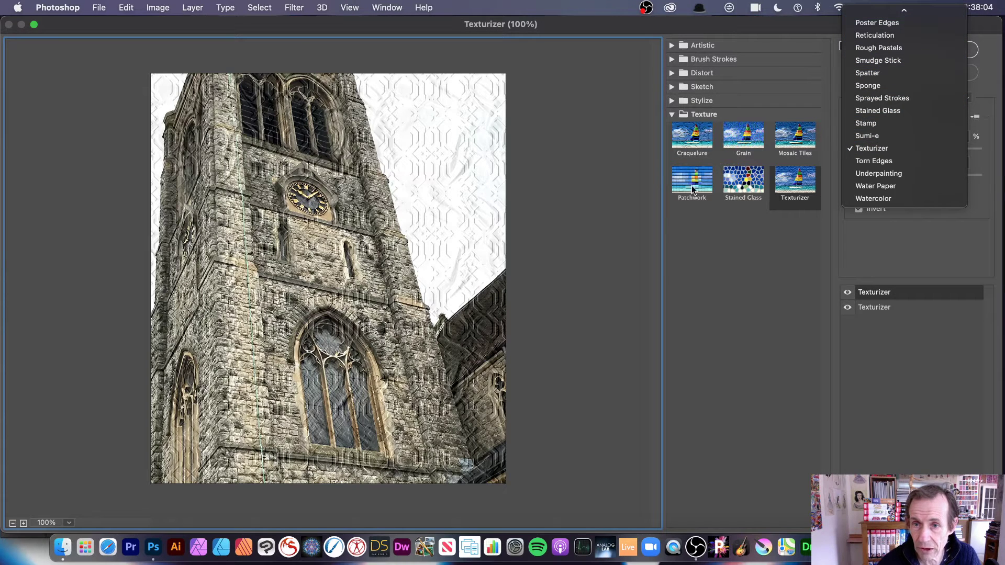
left_click(715, 257)
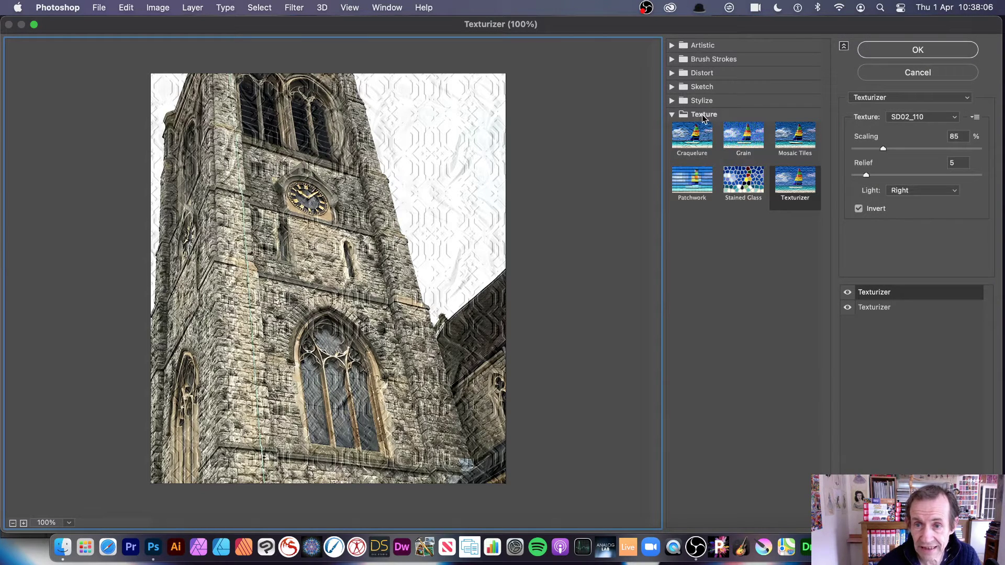
left_click(893, 99)
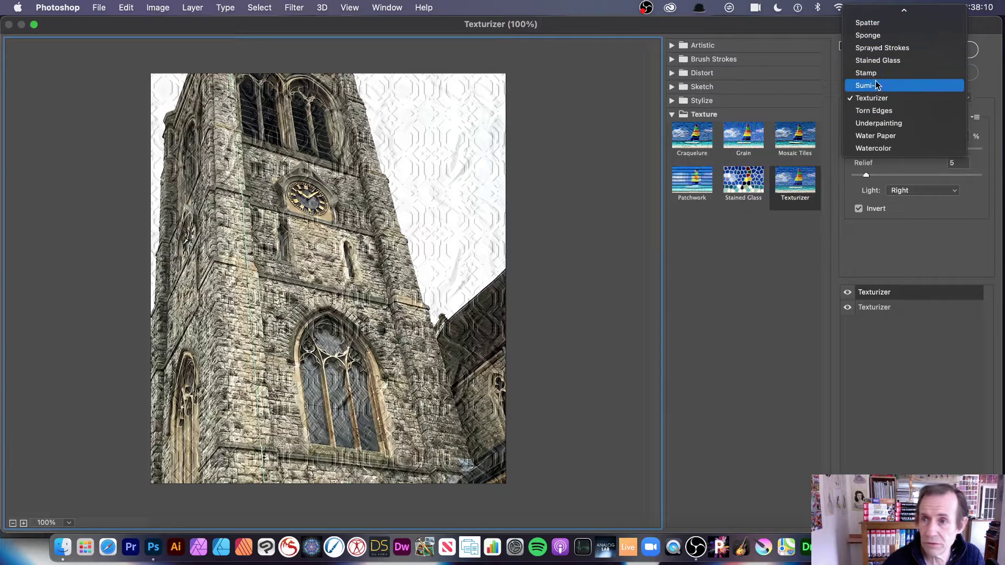
left_click(872, 99)
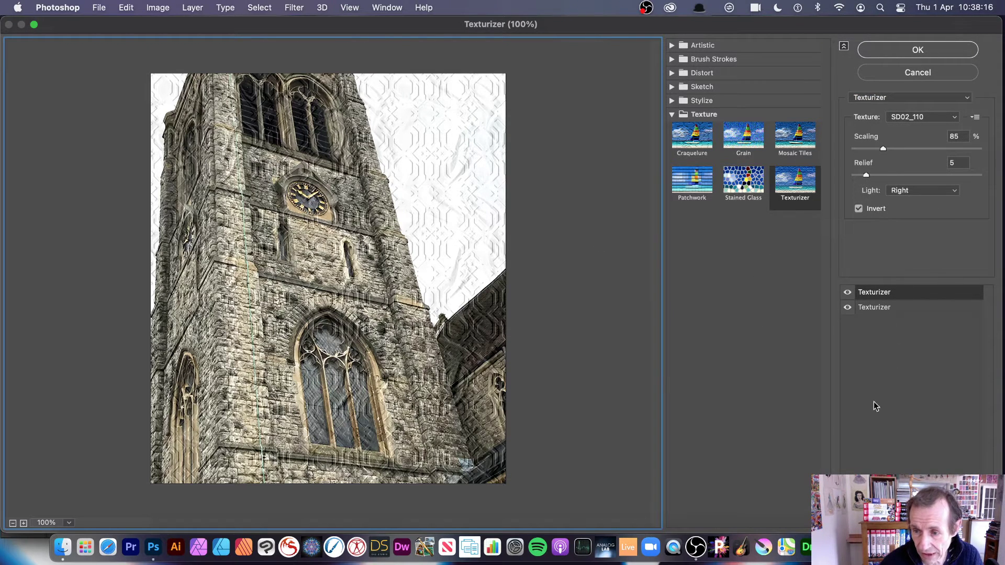
left_click(987, 523)
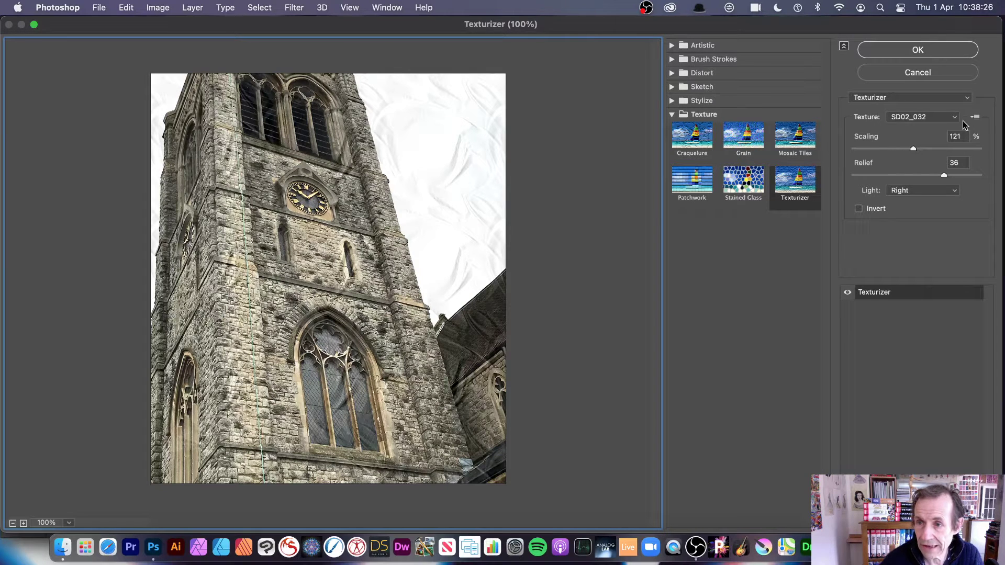
Step: Try the Brick, Burlap, Canvas and Sandstone textures in turn on the Texturizer effect
left_click(924, 121)
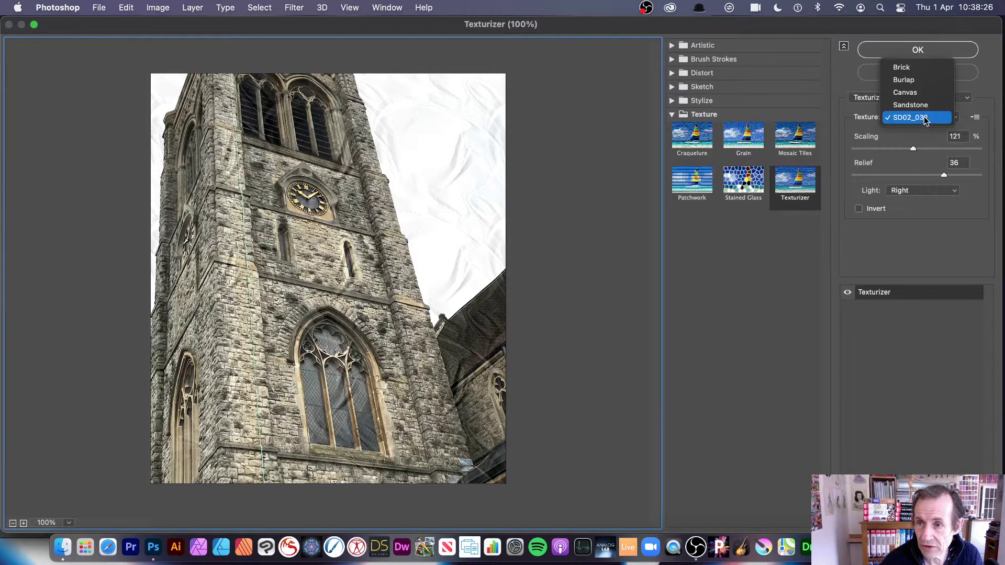
left_click(907, 68)
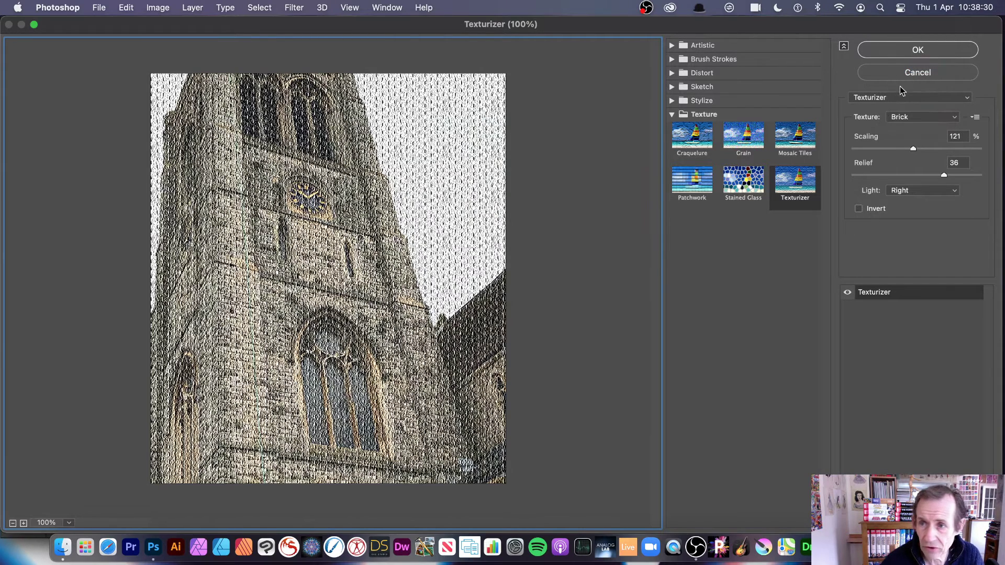
left_click(907, 118)
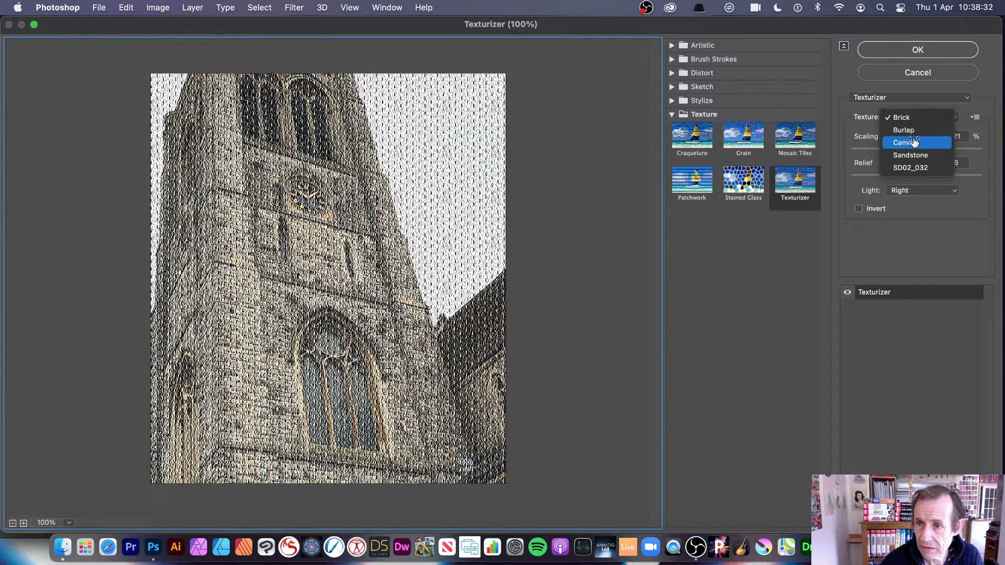
left_click(911, 131)
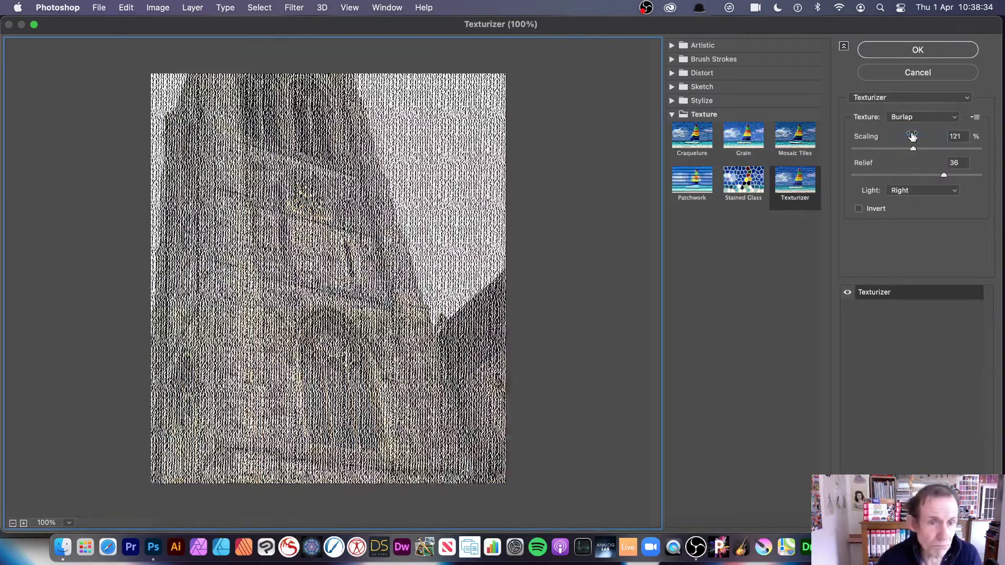
left_click(931, 116)
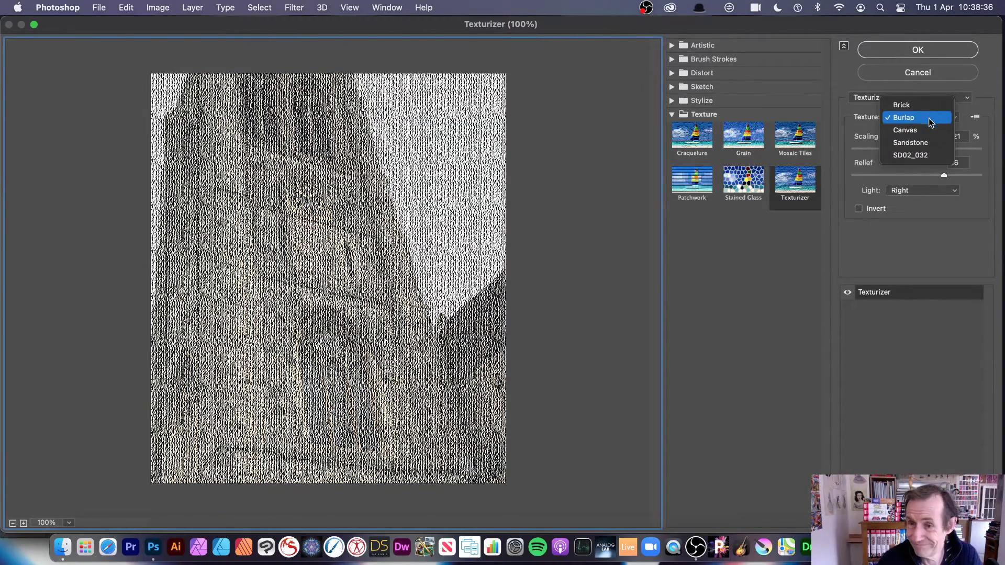
left_click(926, 131)
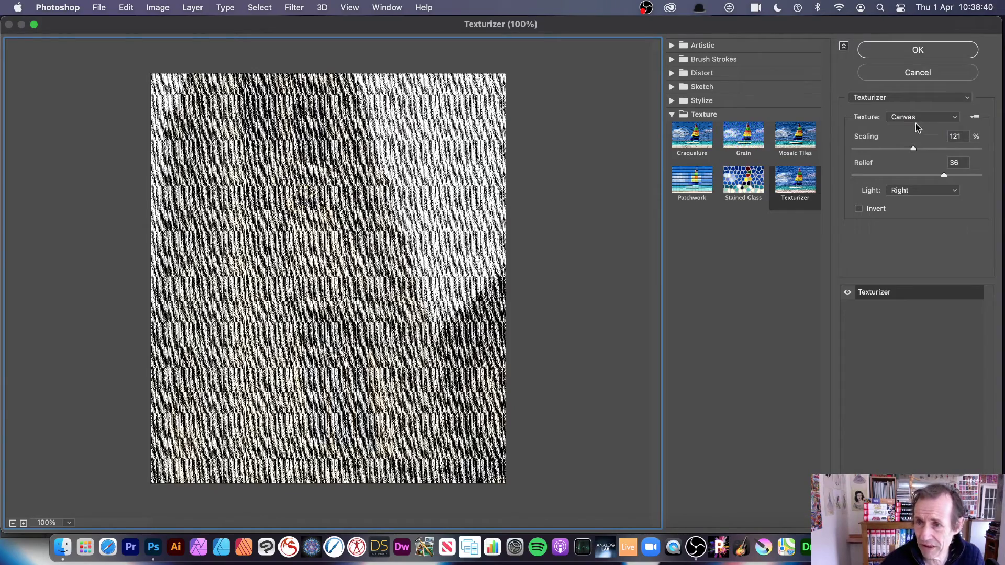
left_click(910, 119)
left_click(906, 135)
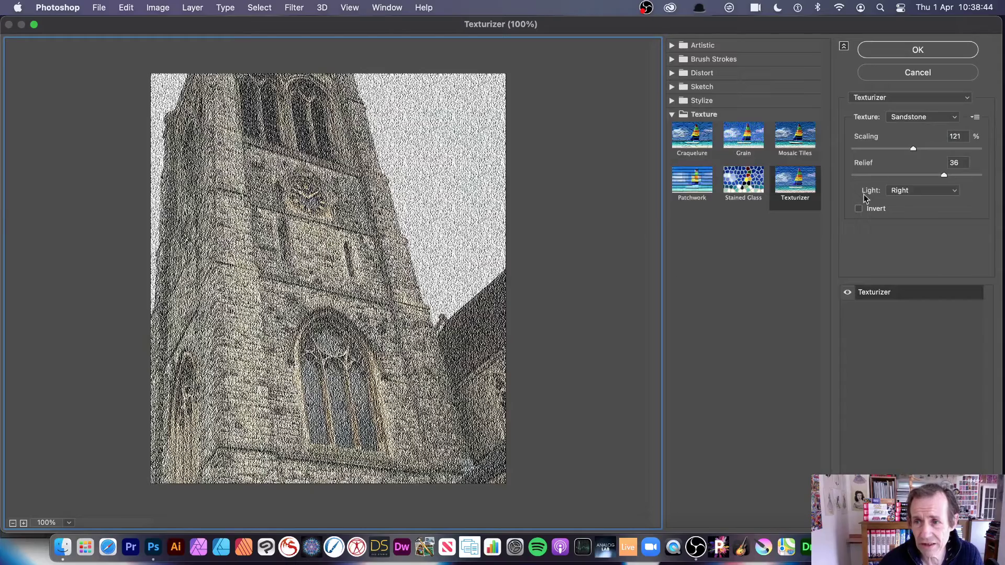
Step: Set the texture scaling to 197% and relief to 21, and switch the texture to SD02_032
left_click_drag(912, 151, 893, 175)
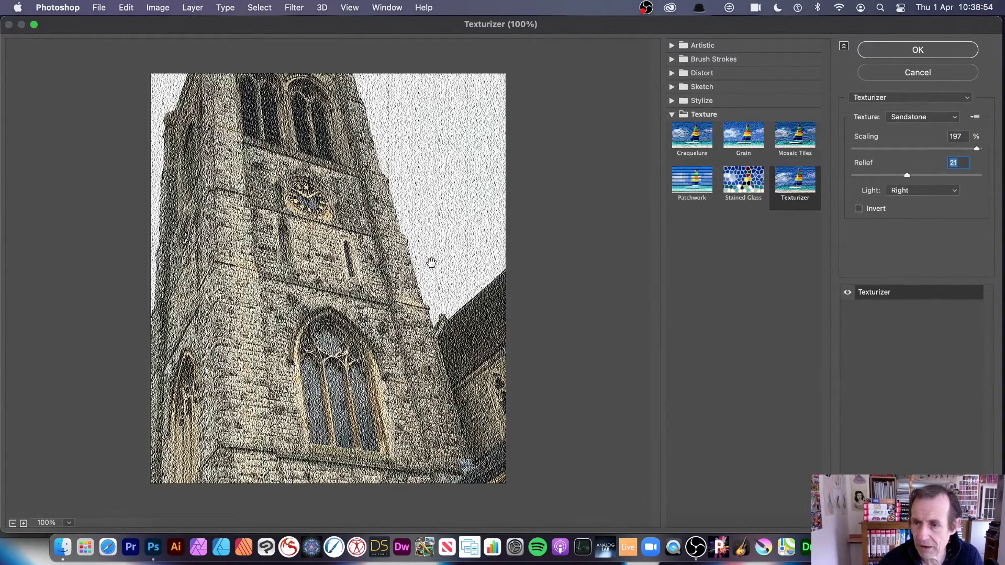
left_click(859, 210)
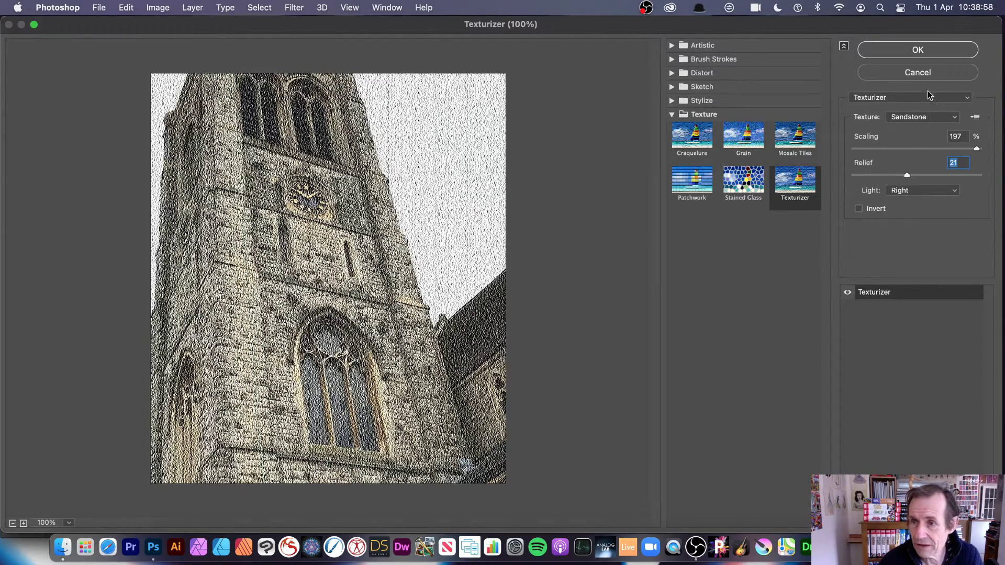
left_click(946, 117)
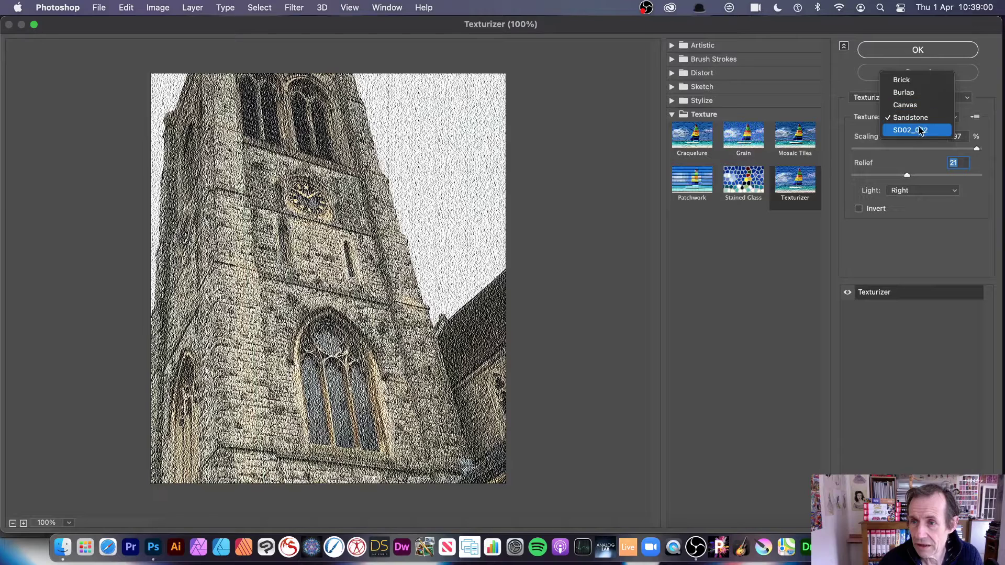
left_click(914, 134)
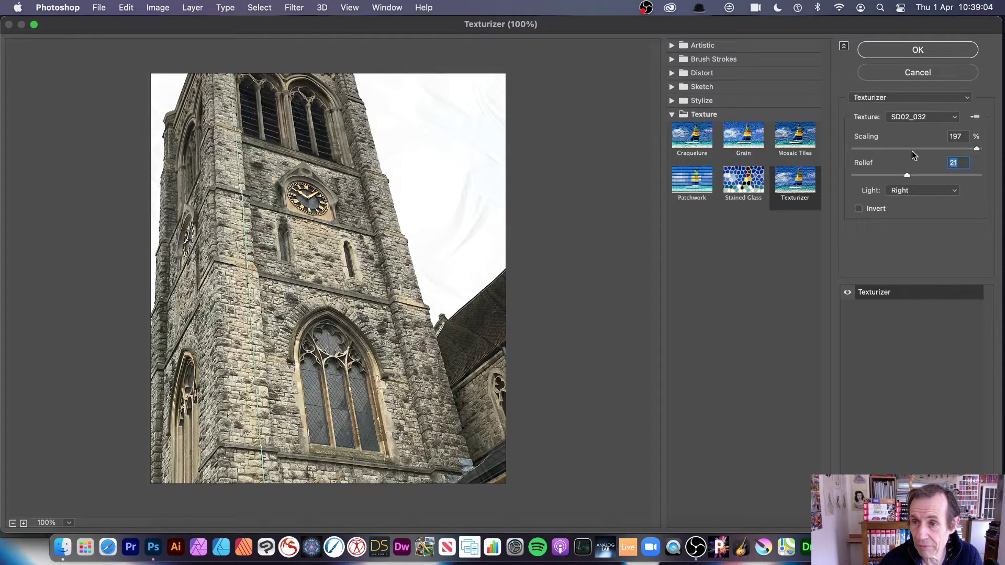
Step: Load SD02_016.psd from the Displacement Maps 2 folder as the custom texture
left_click(972, 119)
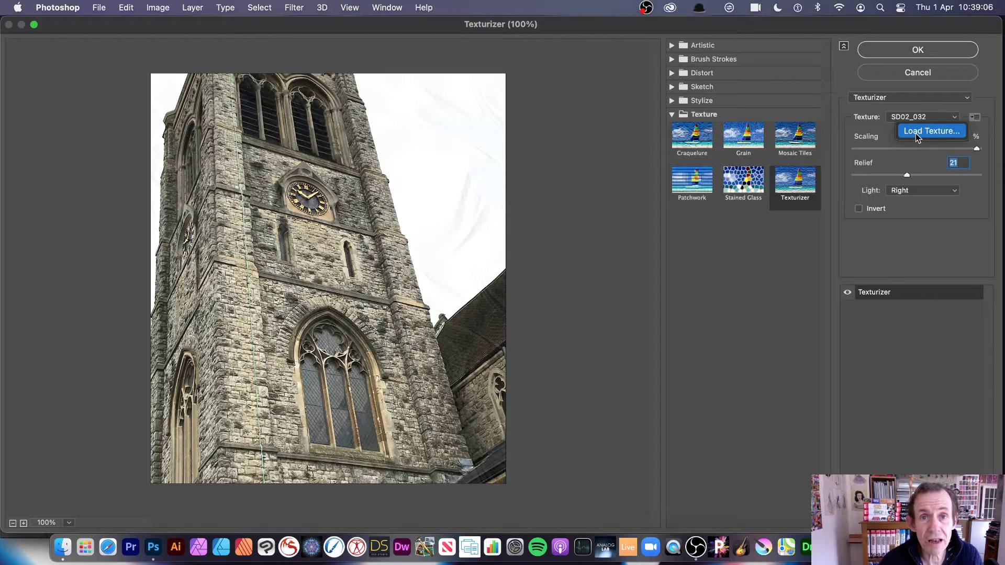
left_click(552, 136)
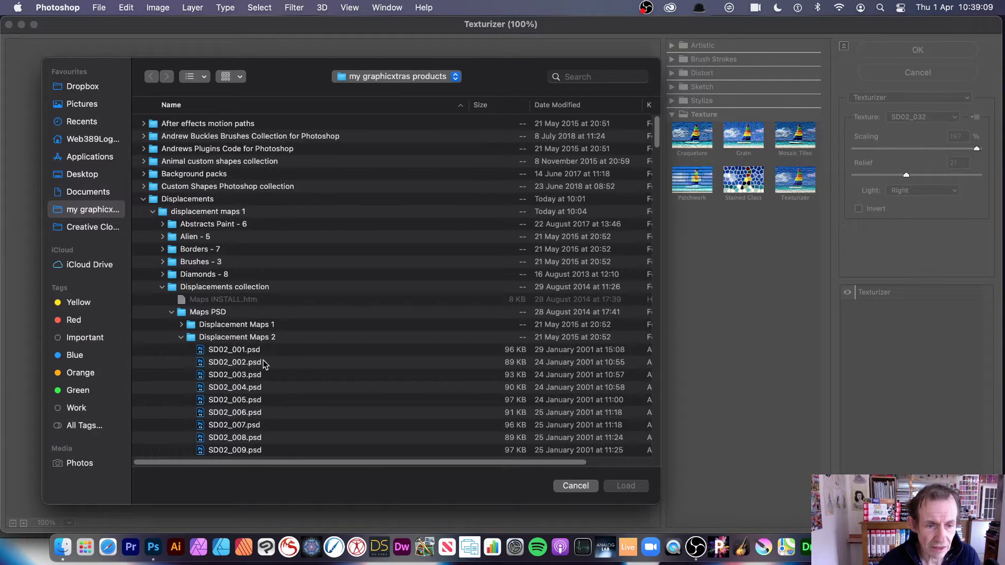
left_click(271, 372)
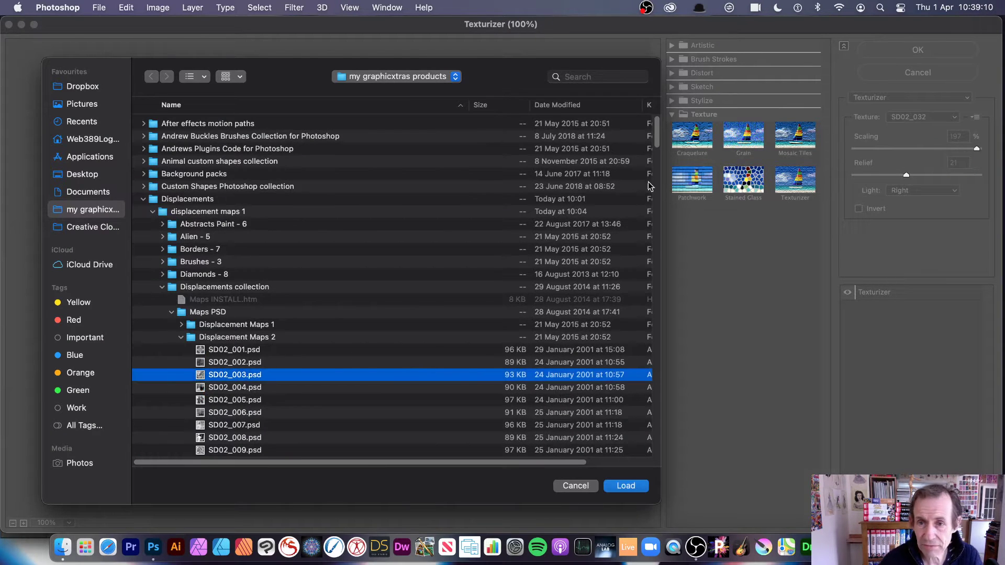
left_click_drag(658, 141, 660, 152)
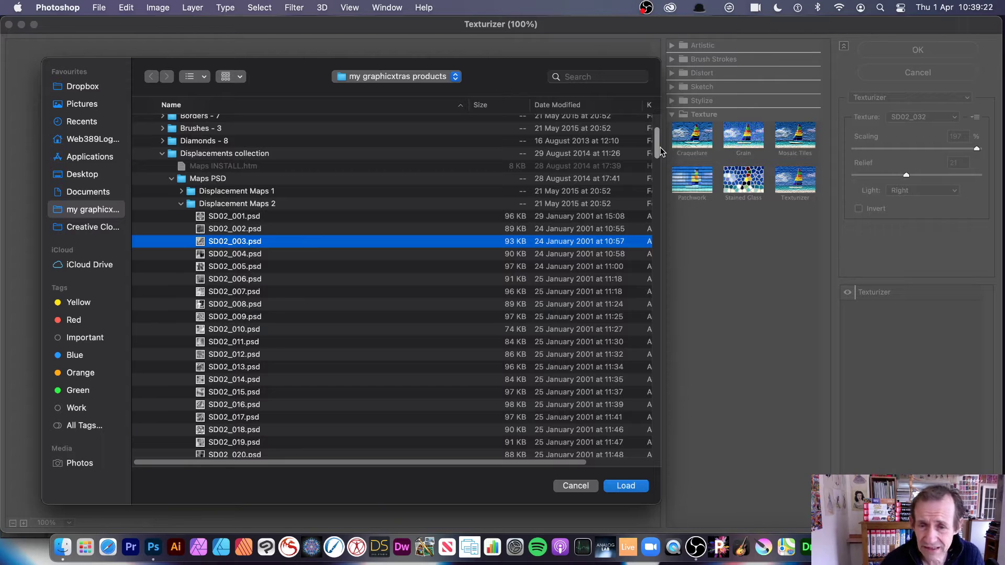
left_click(227, 411)
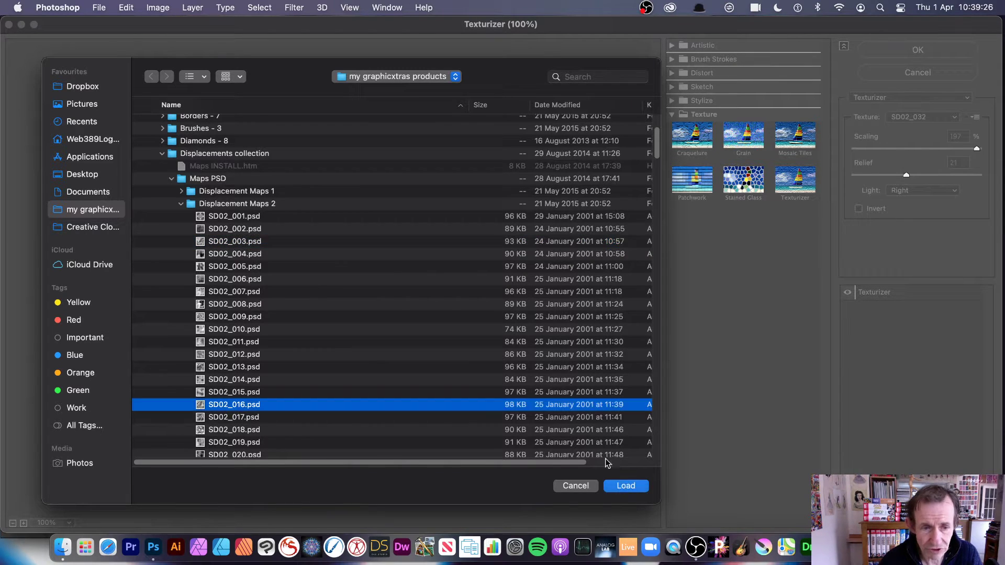
left_click(629, 488)
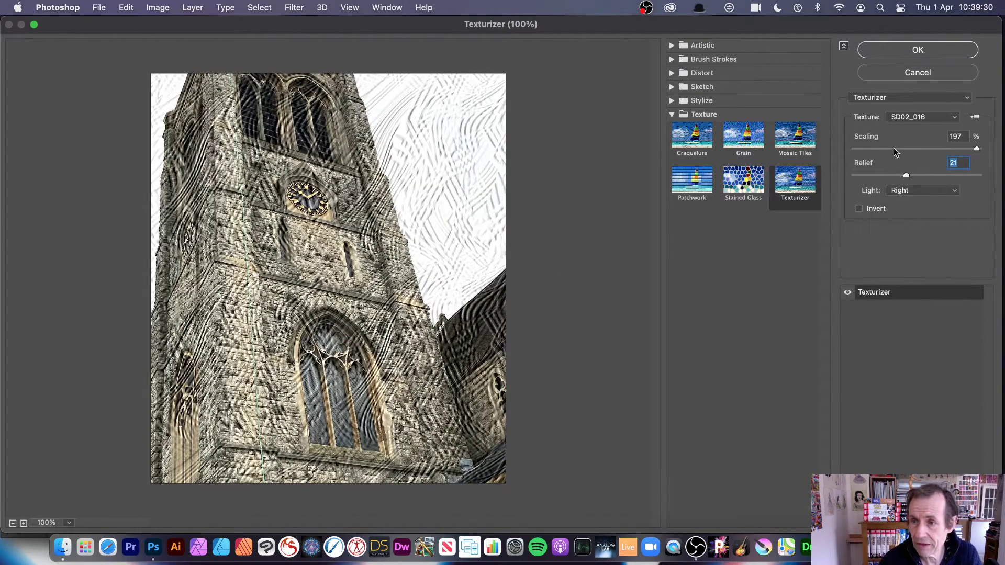
Step: Set the texture scaling to 68%, try light from the Top Right, and set the light direction to Left
left_click_drag(909, 152, 868, 153)
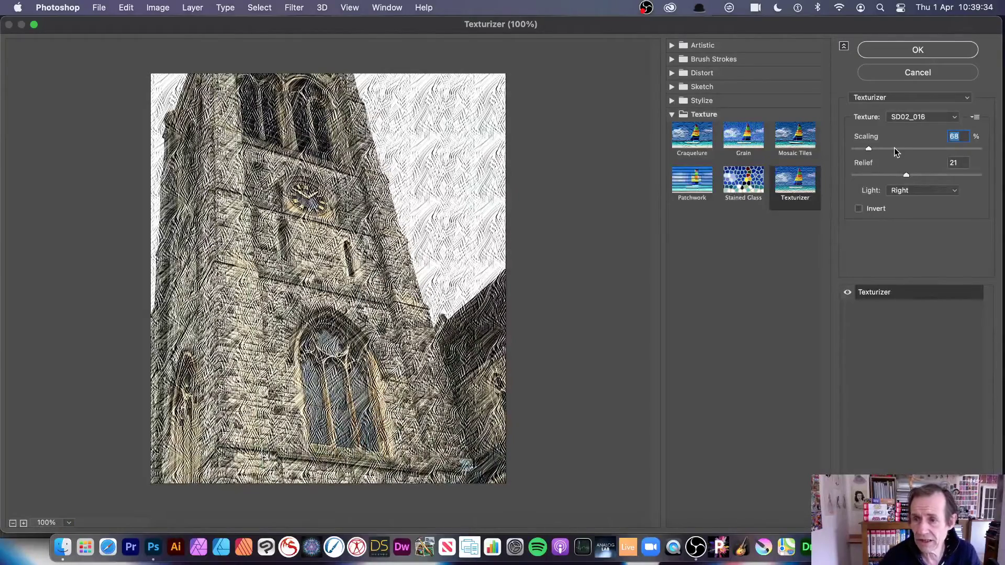
left_click(925, 190)
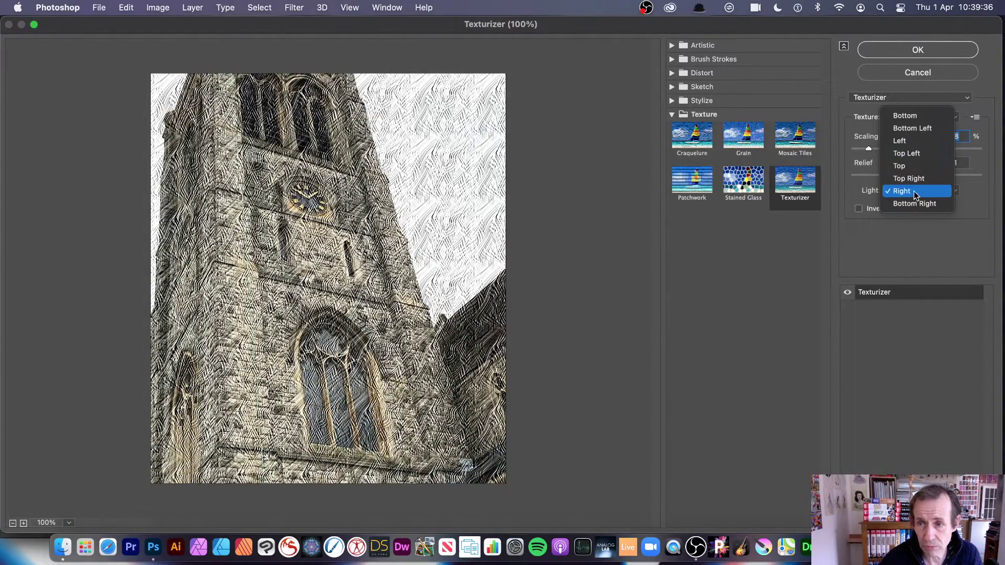
left_click(913, 182)
left_click(912, 190)
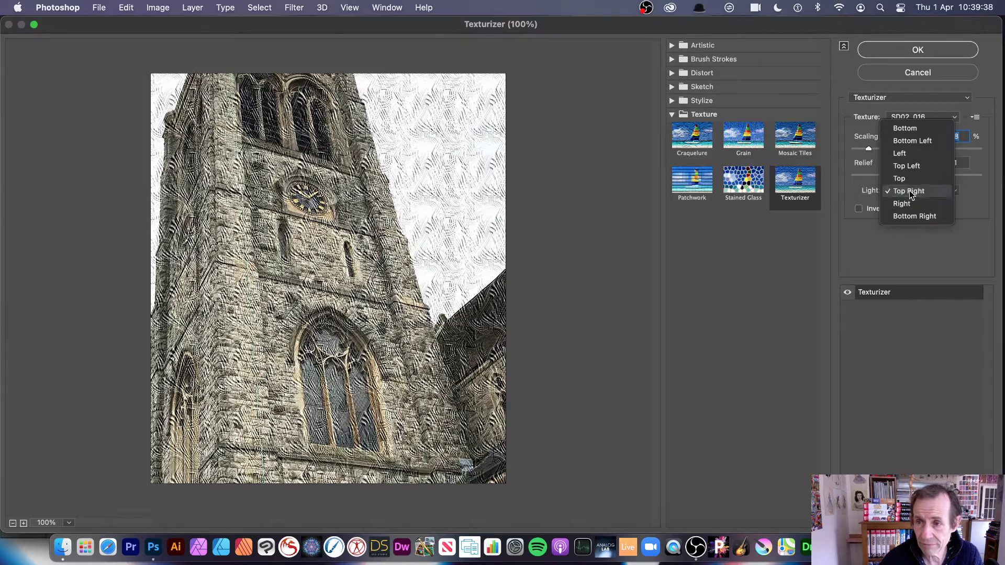
left_click(913, 157)
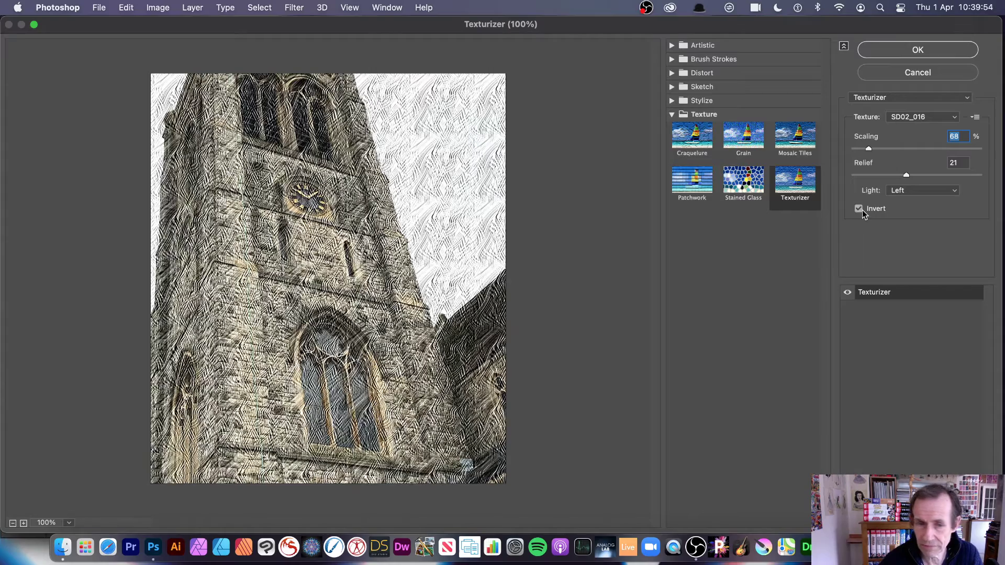
Step: Turn off texture inversion and set the scaling to 117% for the SD02_016 texture
left_click(861, 209)
left_click(910, 150)
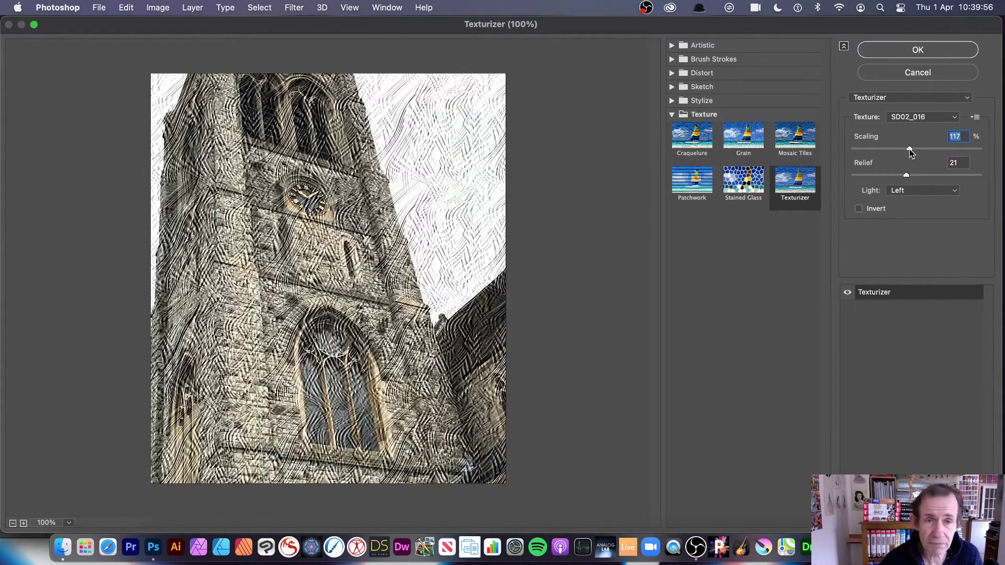
left_click(914, 119)
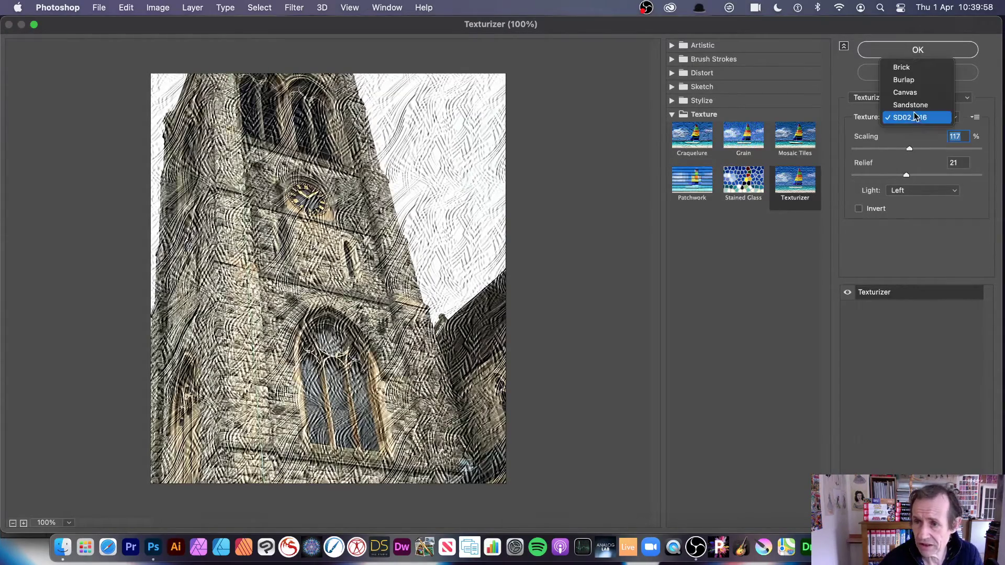
left_click(910, 118)
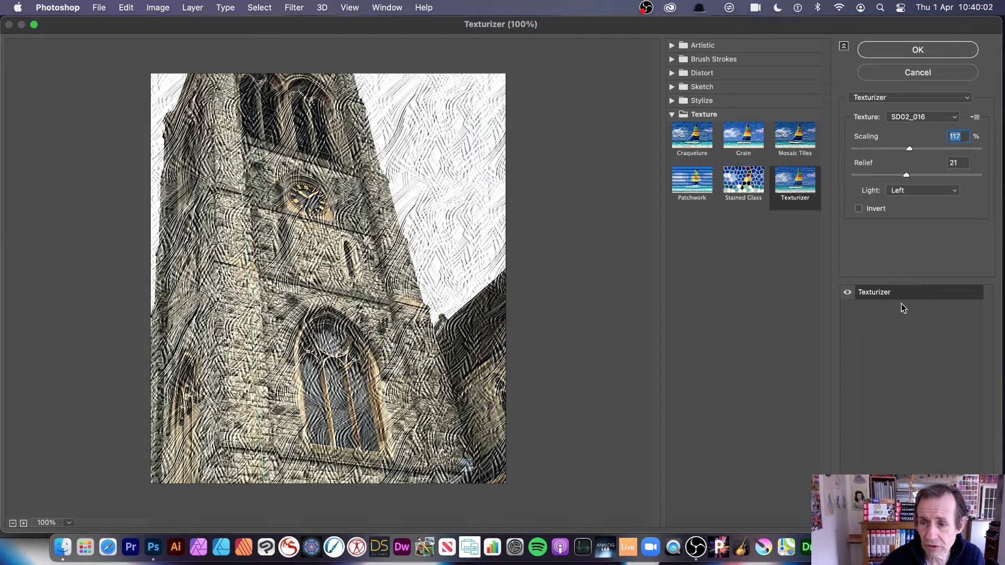
Step: Add a second Texturizer effect layer and load SD02_006.psd from Displacement Maps 2 as its texture
left_click(968, 523)
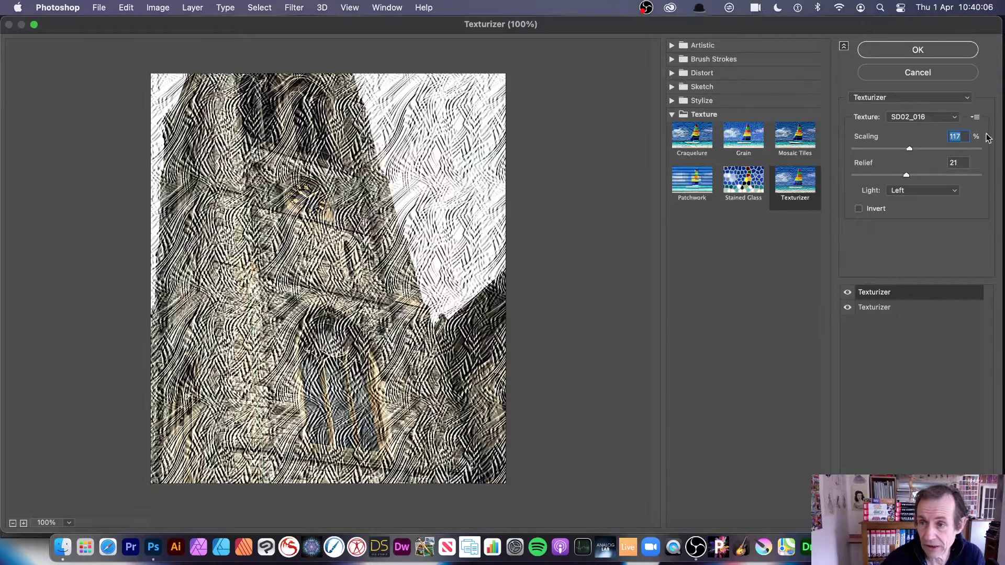
left_click(974, 117)
left_click(926, 132)
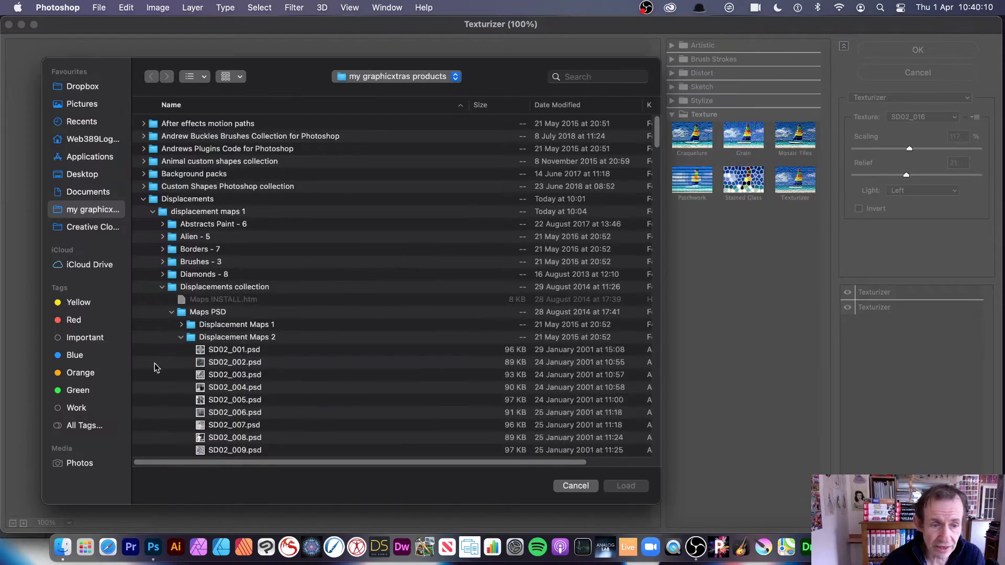
left_click(230, 412)
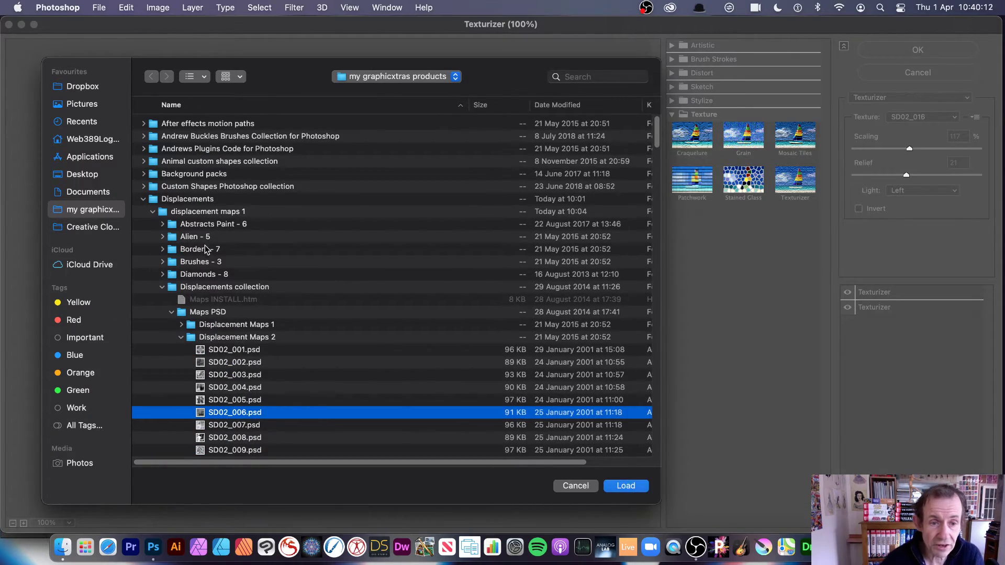
key("Return")
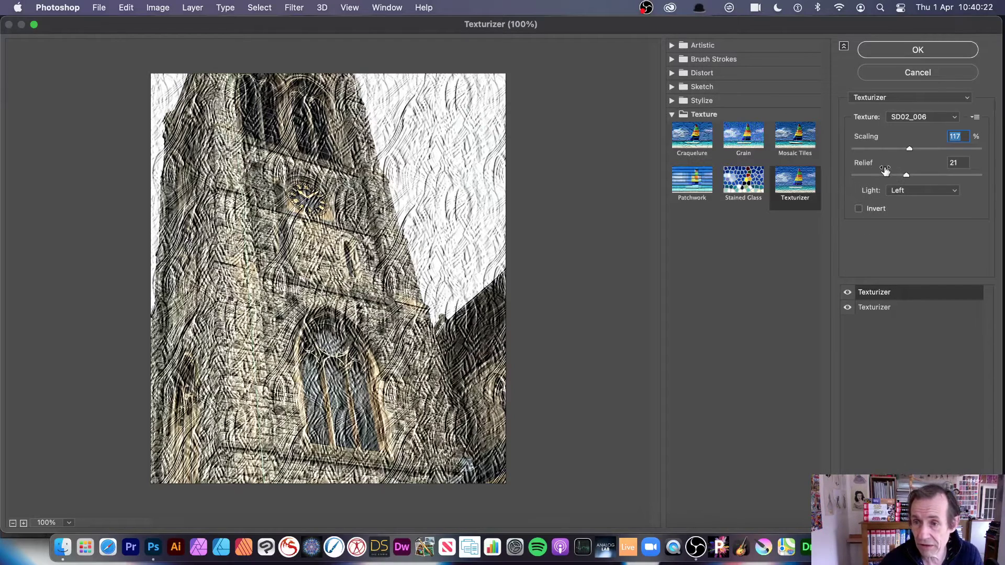
Step: Set the upper Texturizer effect's relief to 8 and its scaling to 89%
left_click_drag(880, 176, 886, 149)
left_click(876, 150)
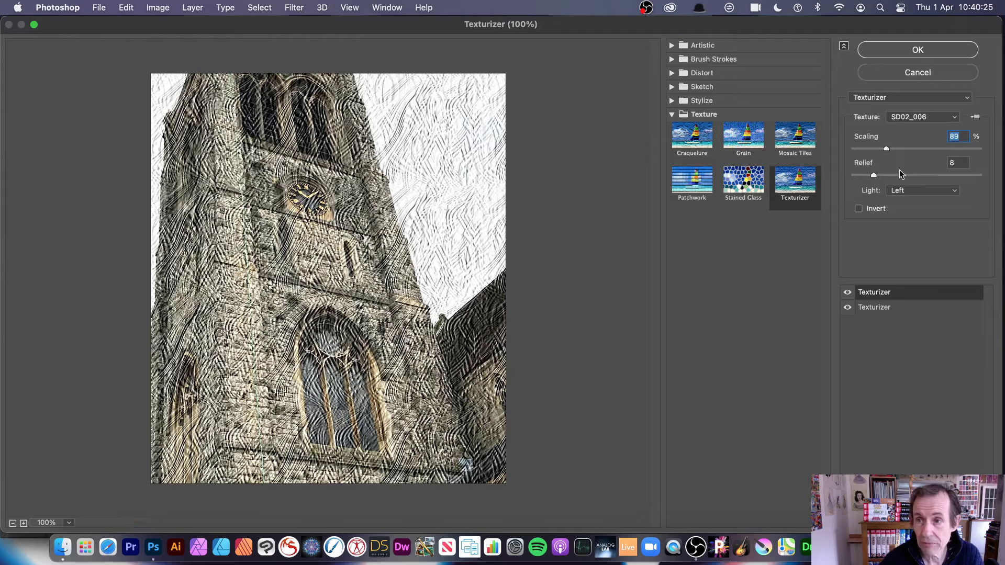
Step: Try the Glowing Edges, Bas Relief, Chalk & Charcoal and Charcoal filters on the upper effect layer in place of Texturizer
left_click(673, 73)
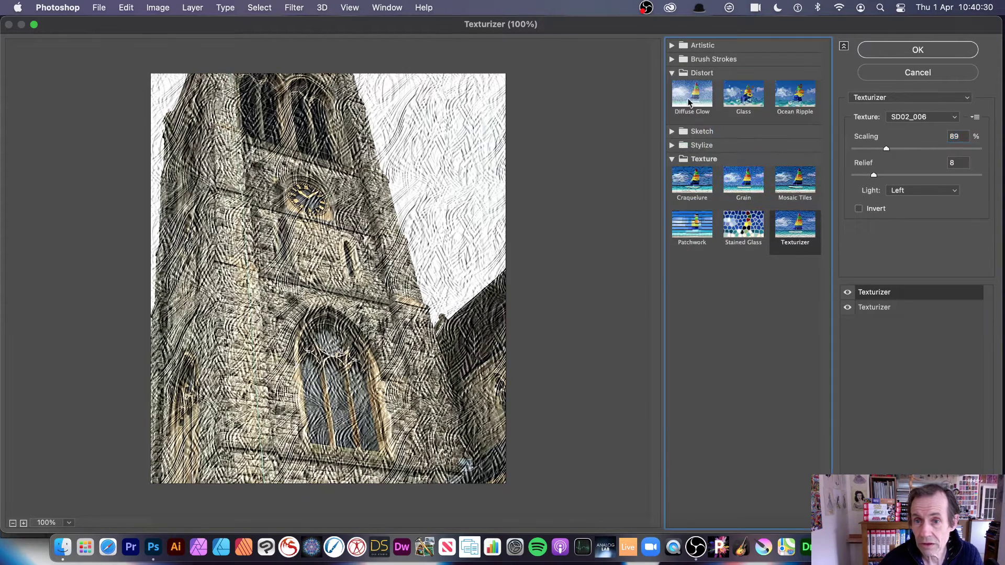
left_click(673, 146)
left_click(694, 166)
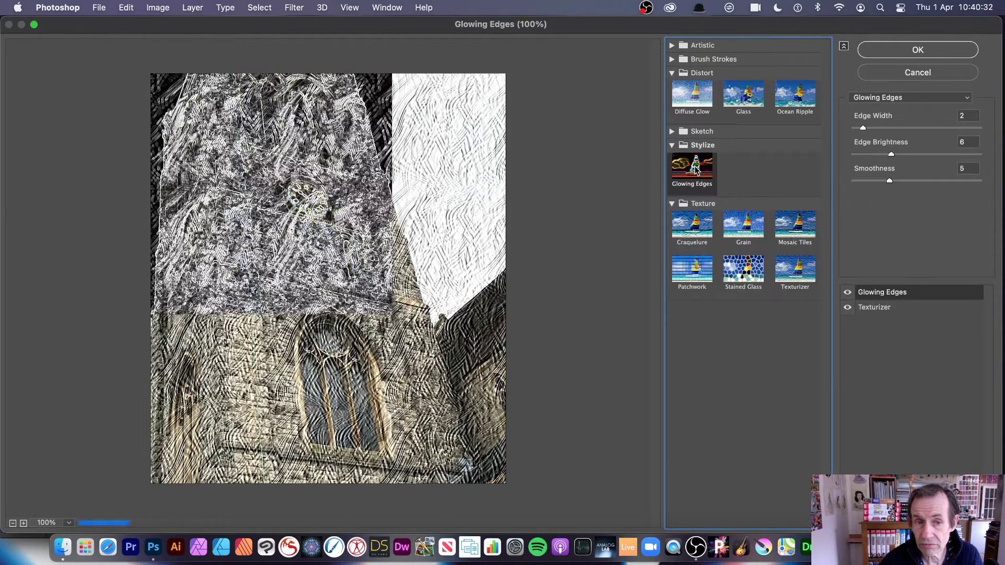
left_click(671, 130)
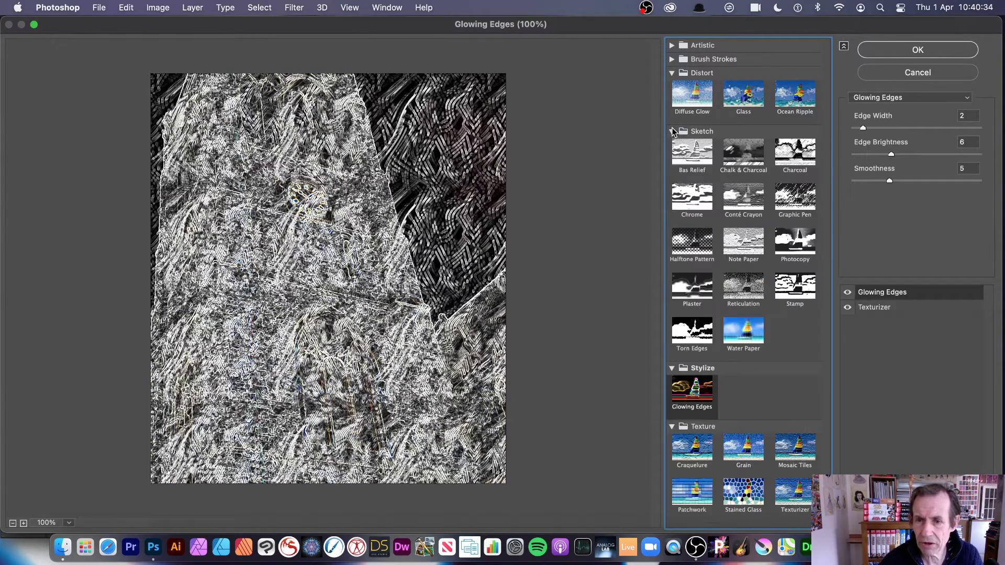
left_click(699, 151)
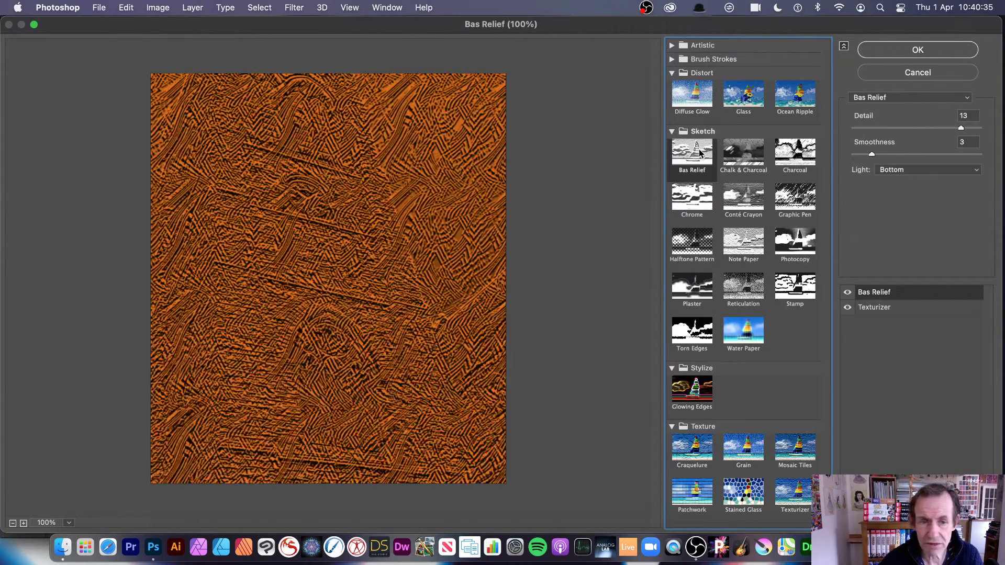
left_click(730, 155)
left_click(789, 158)
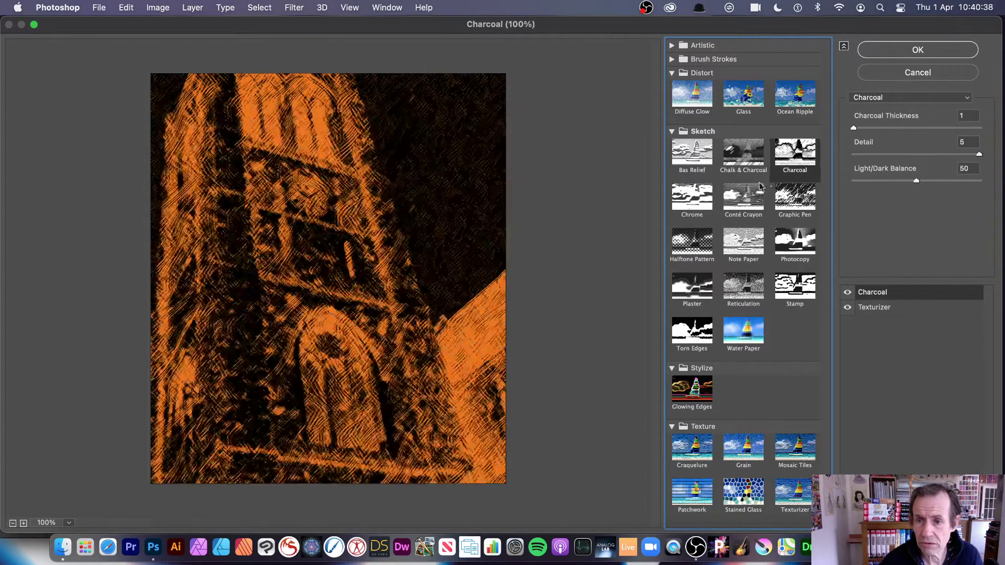
Step: Compare the Conté Crayon, Chrome, Chalk & Charcoal, Charcoal and Halftone Pattern filters on the upper effect layer
left_click(746, 196)
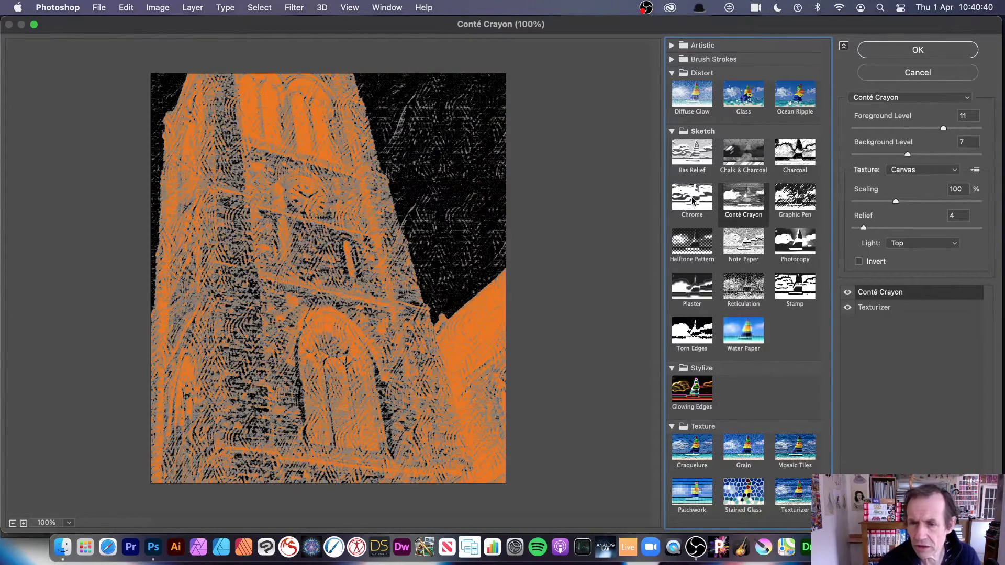
left_click(696, 211)
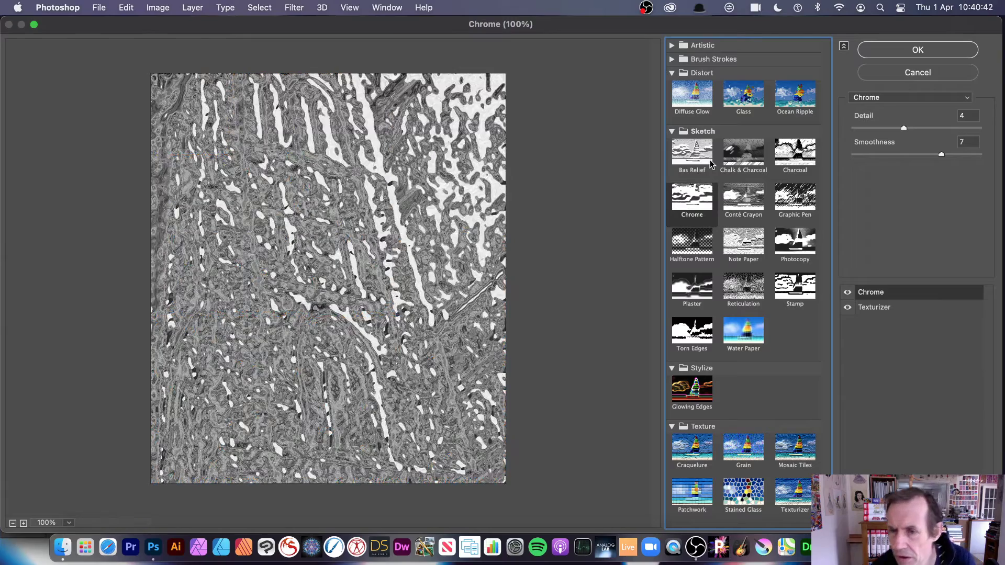
left_click(732, 153)
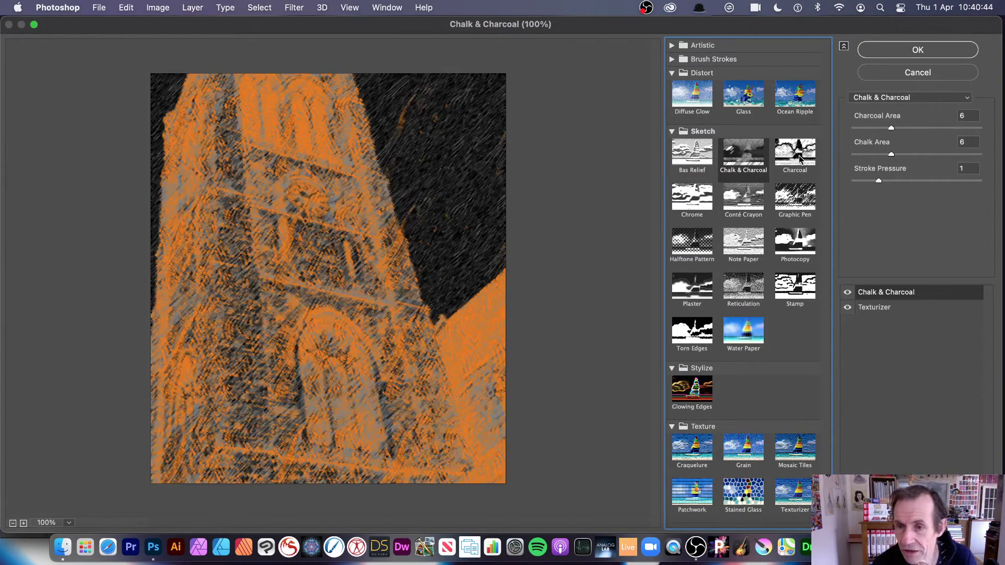
left_click(793, 153)
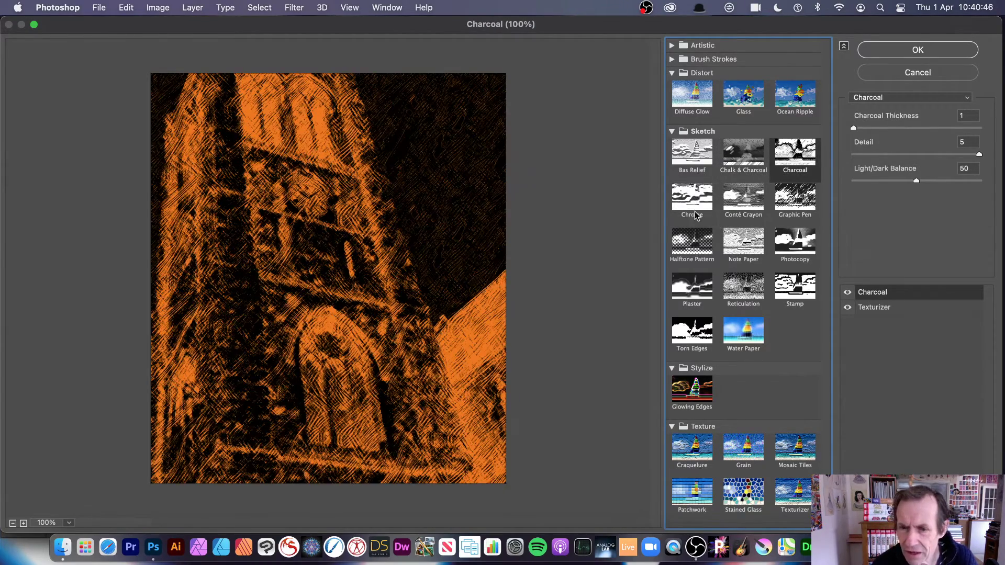
left_click(699, 206)
left_click(704, 249)
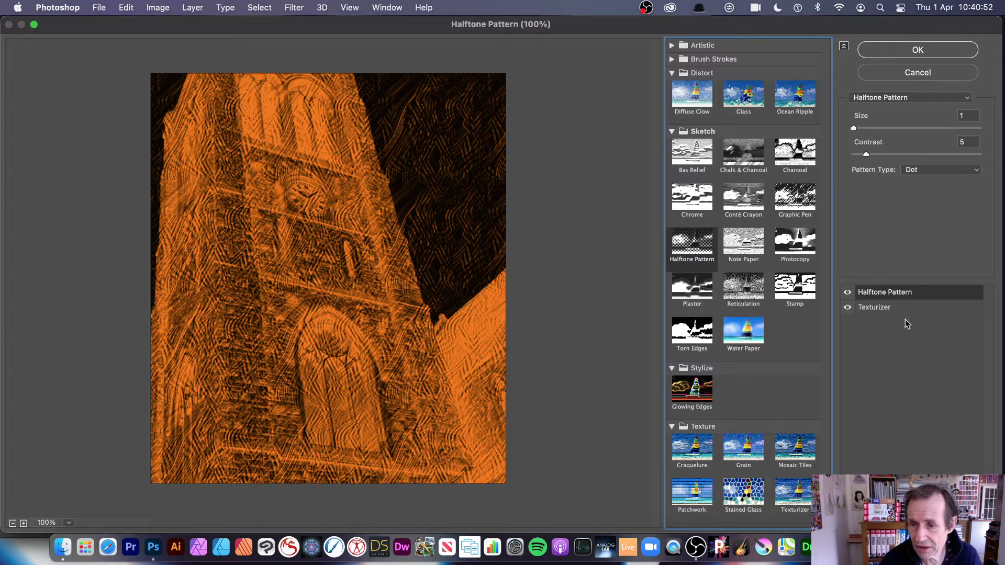
Step: Delete the Halftone Pattern effect layer and apply the remaining SD02_016 Texturizer effect to the church tower photo
key("Delete")
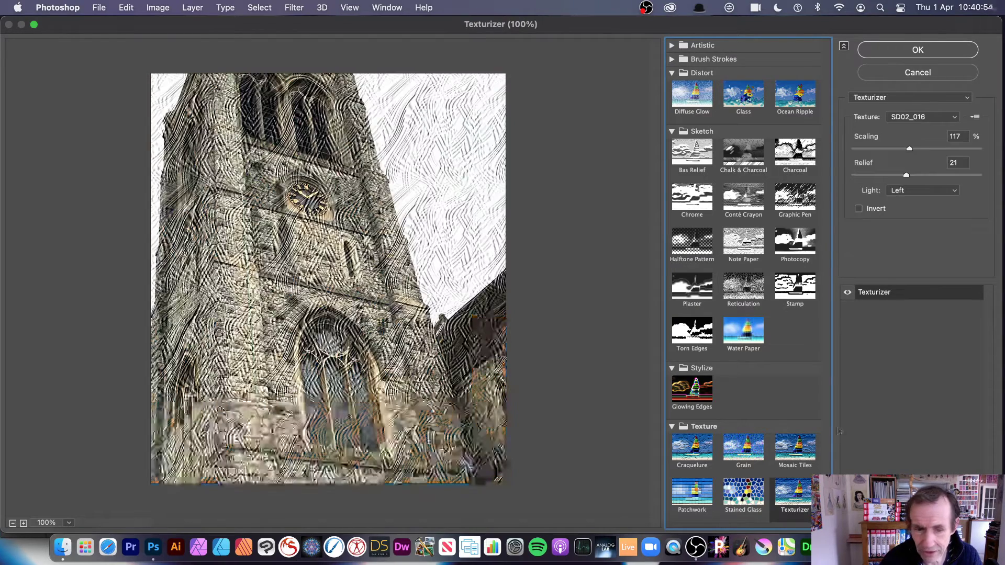
left_click(919, 48)
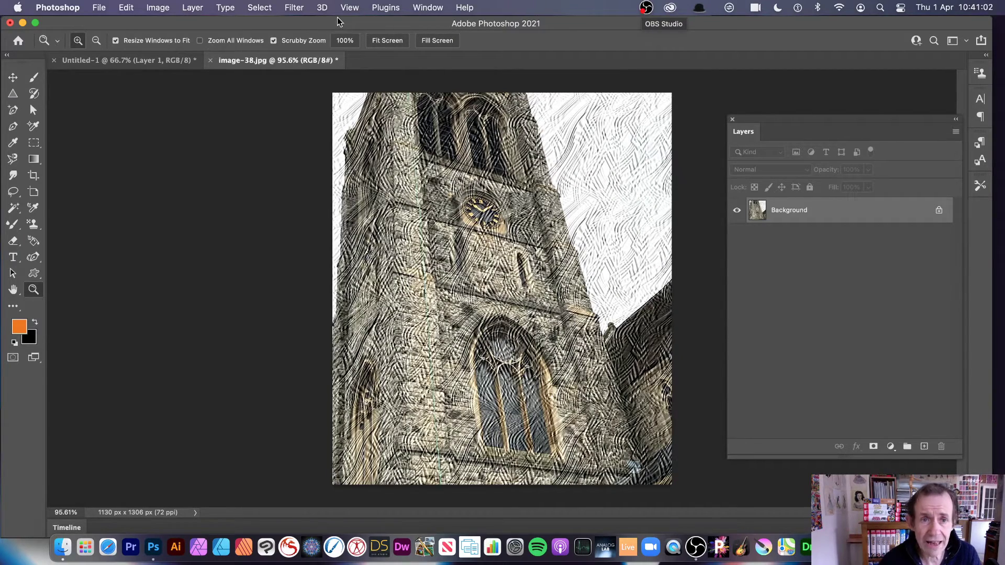
left_click(292, 8)
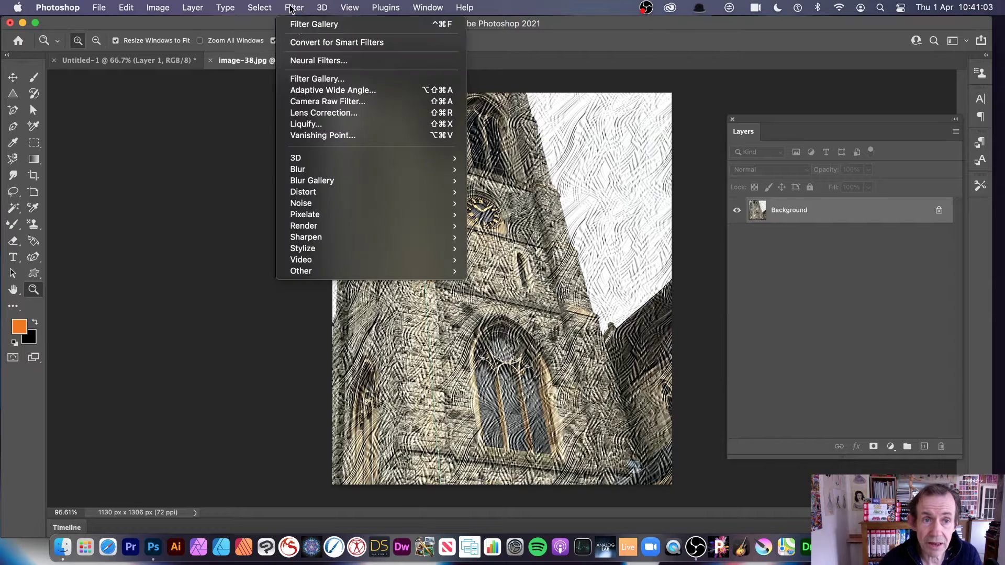
left_click(310, 25)
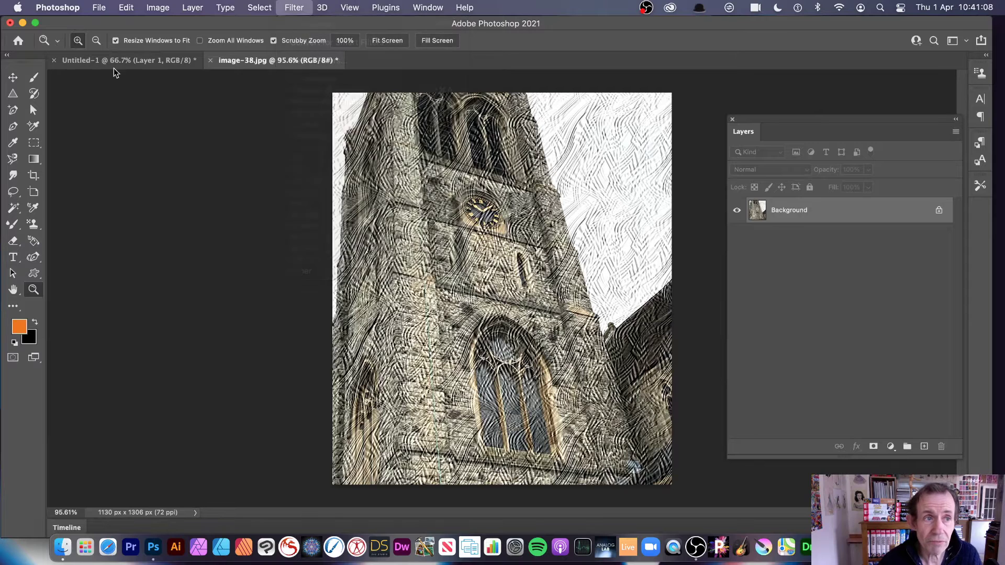
Step: Start fading the Filter Gallery effect, try 33% opacity, and set the opacity back to 100%
left_click(125, 8)
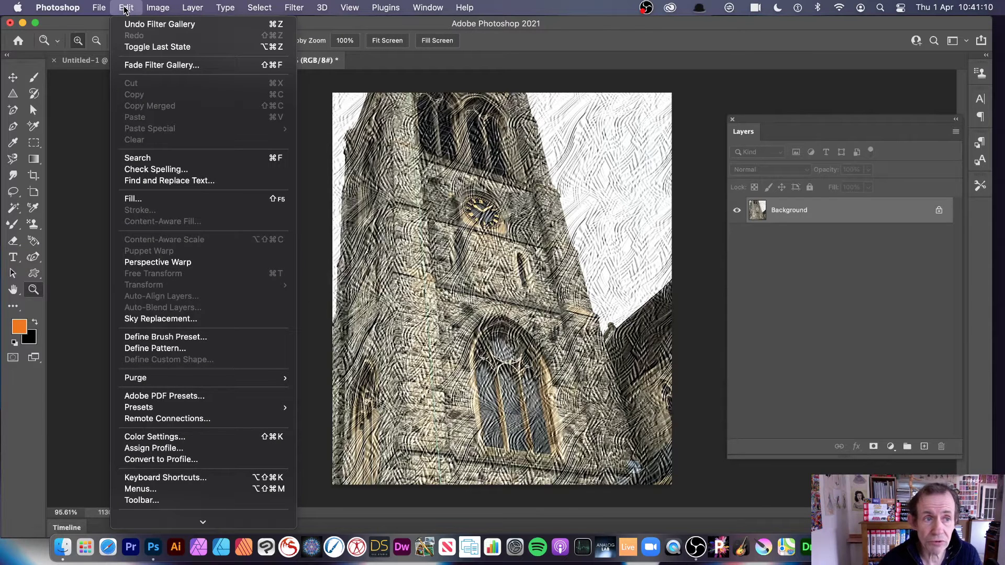
left_click(139, 64)
left_click_drag(672, 139, 553, 142)
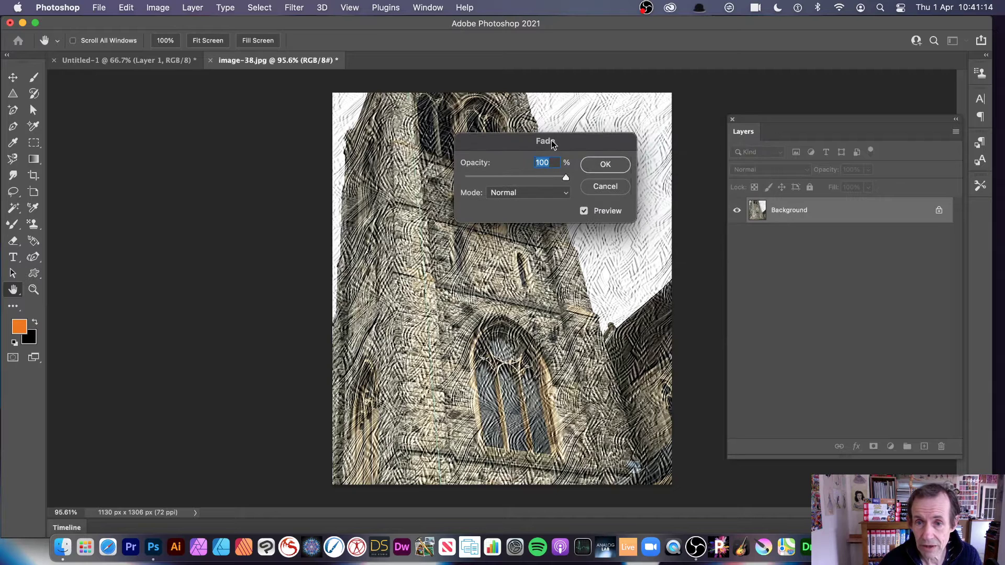
left_click_drag(545, 176, 498, 179)
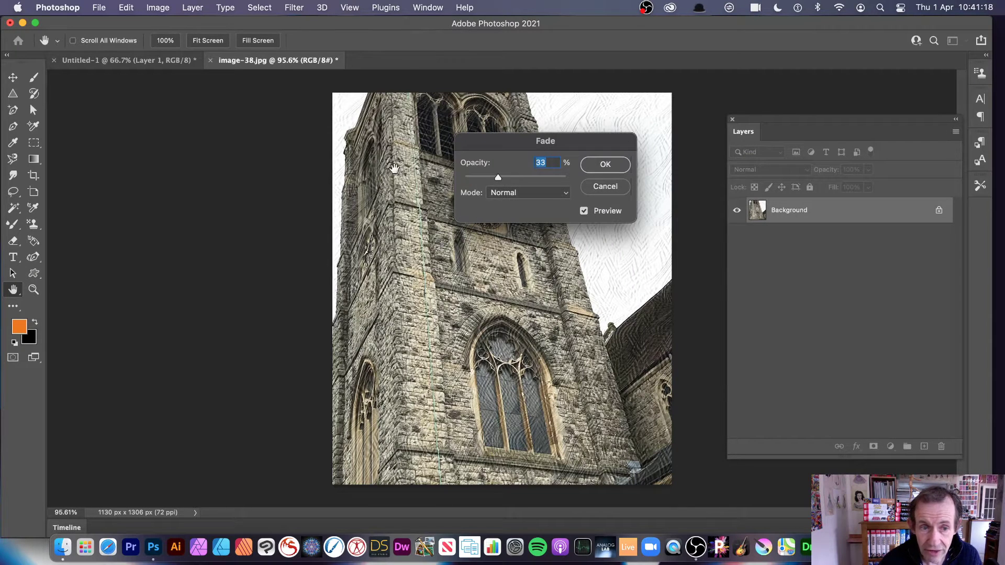
type("100")
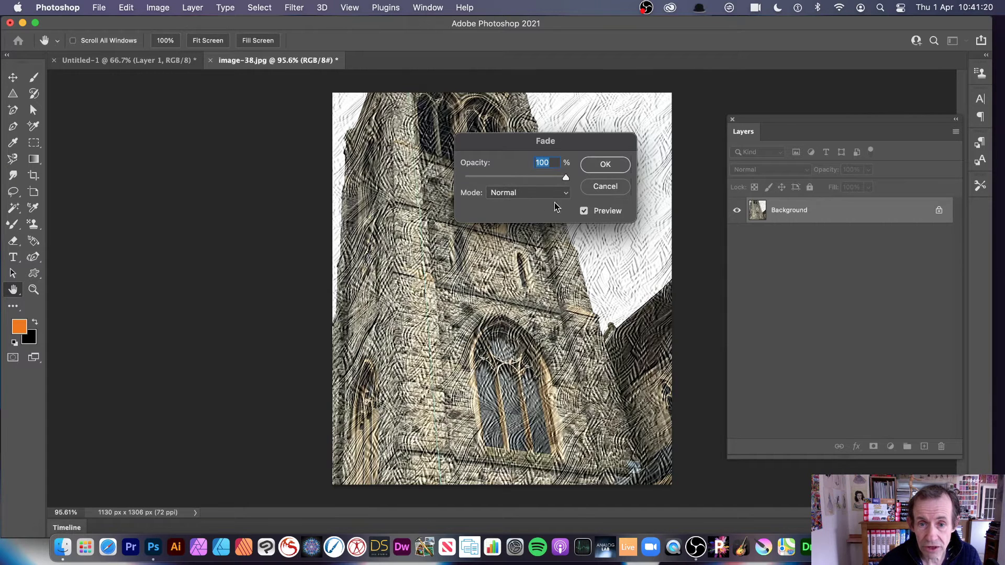
Step: Try the Overlay, Soft Light and Difference blending modes for the Filter Gallery fade
left_click(549, 194)
left_click(519, 372)
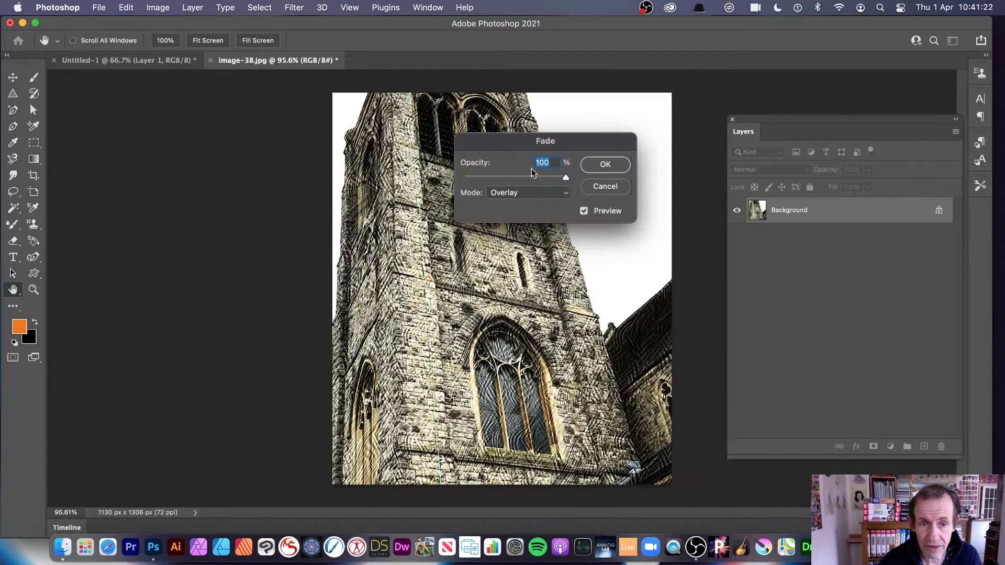
left_click(527, 190)
left_click(525, 203)
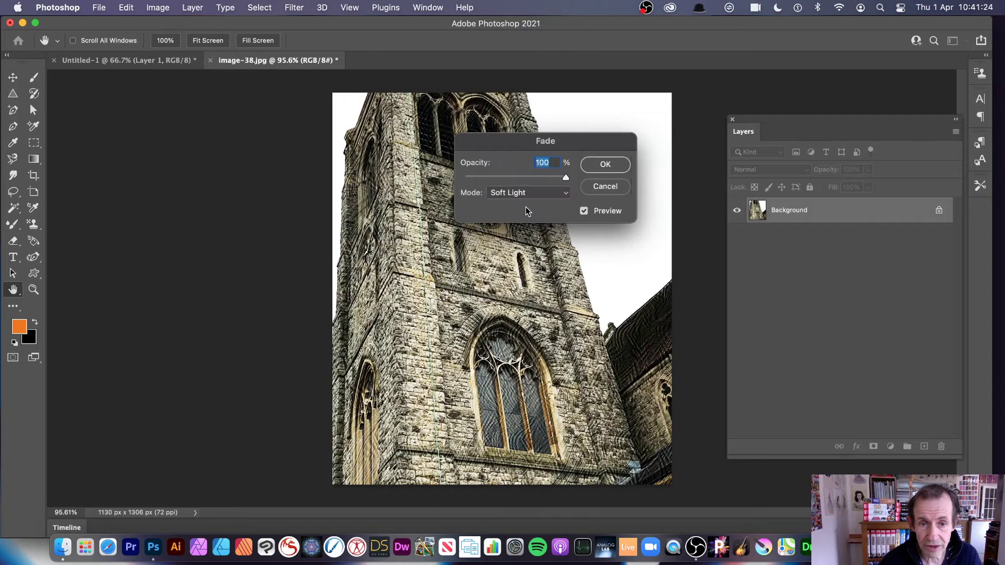
left_click(523, 194)
left_click(525, 280)
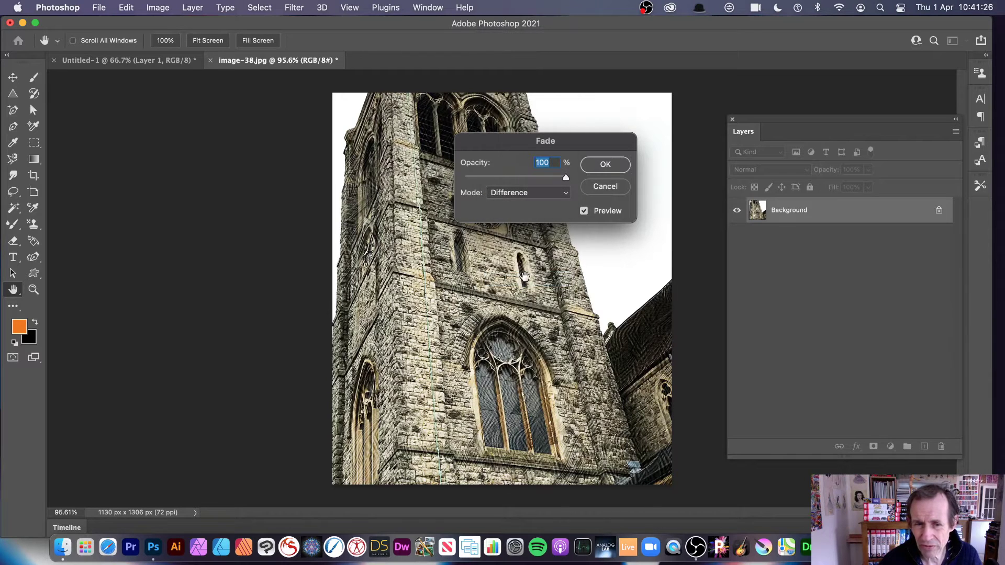
Step: Set the fade's blending mode to Color Dodge and apply it at 100% opacity to the tower photo
left_click(512, 193)
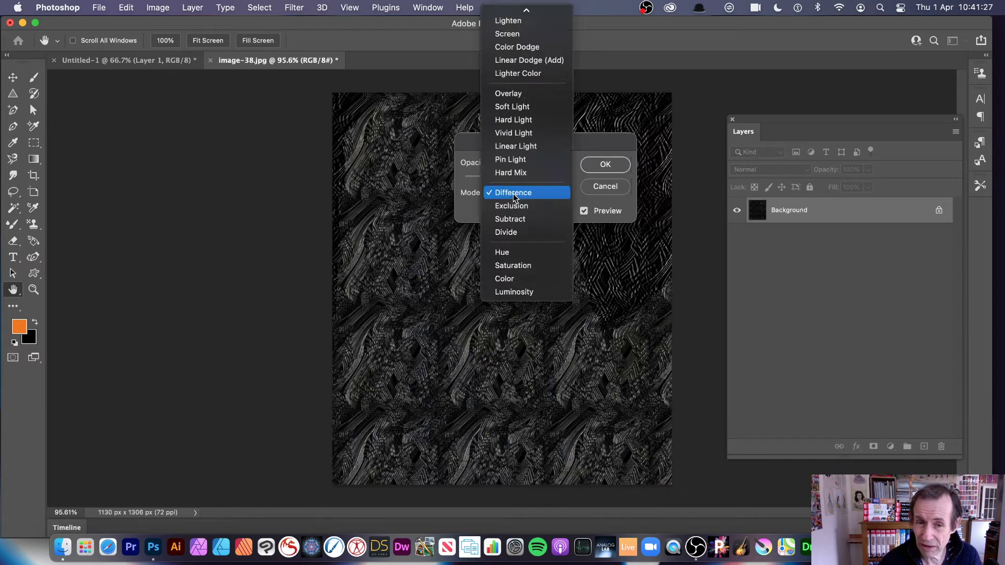
left_click(522, 51)
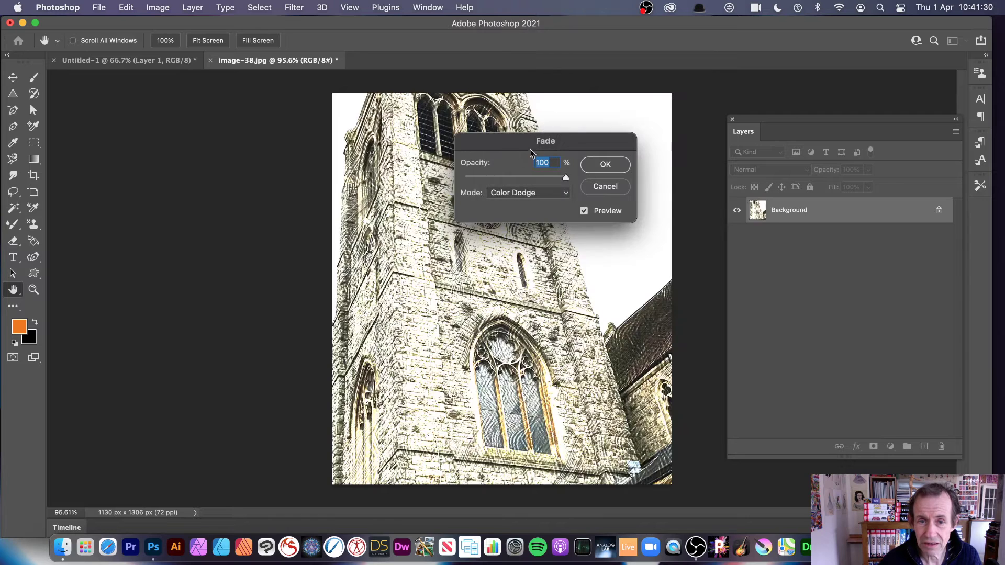
left_click_drag(531, 151, 681, 154)
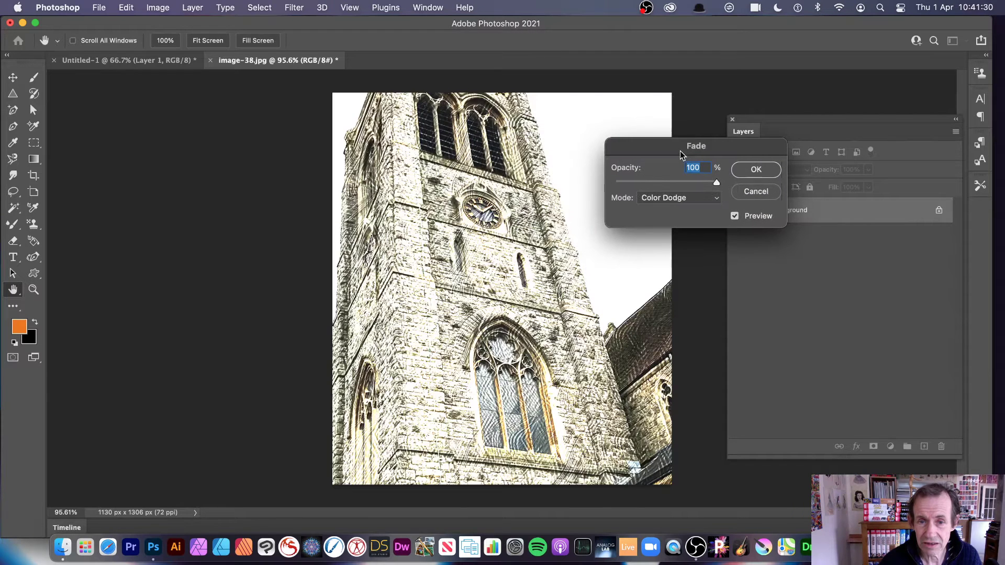
left_click(756, 169)
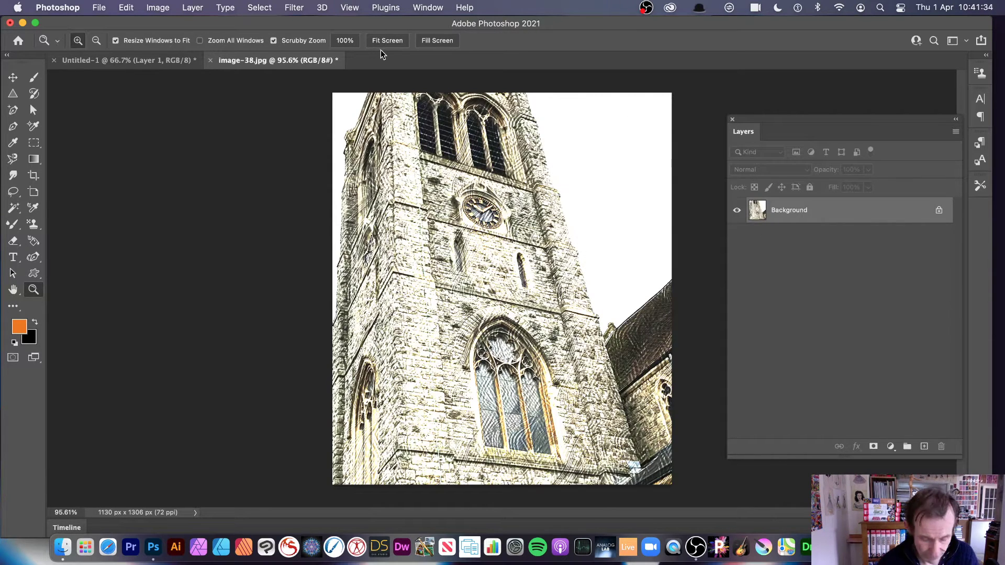
Step: Undo the fade and the Texturizer effect on the church tower photo
key("super+z")
key("super+z")
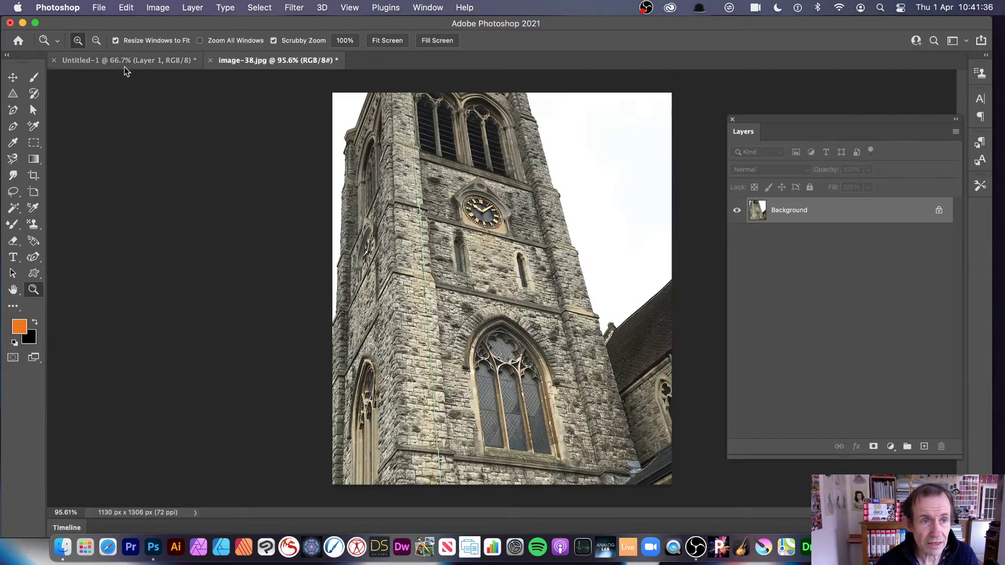
Step: Switch to the Untitled-1 document and undo its recent effects back to the smooth red, green and blue gradient
left_click(133, 62)
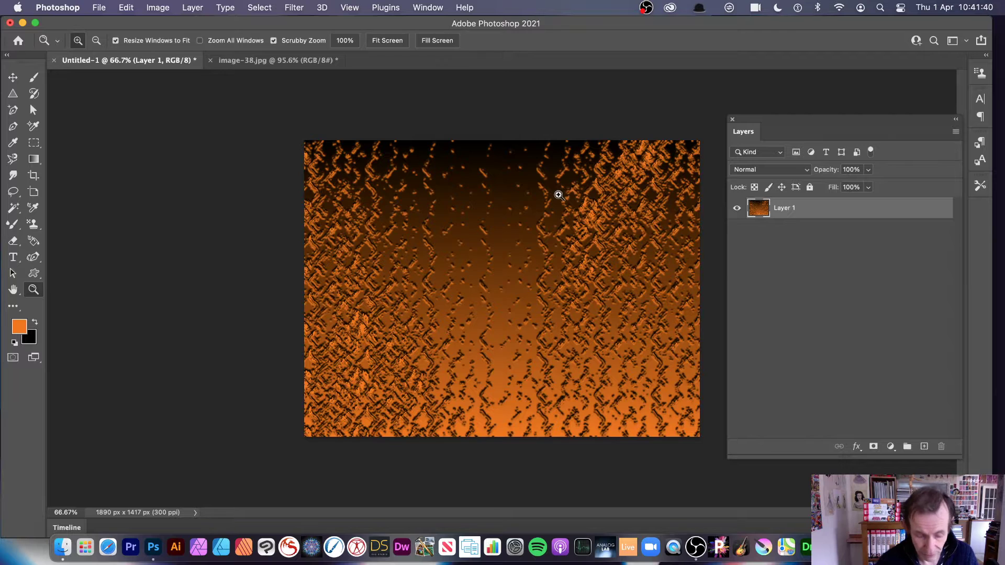
key("super+z")
key("super+z")
key("super+z")
key("super+z")
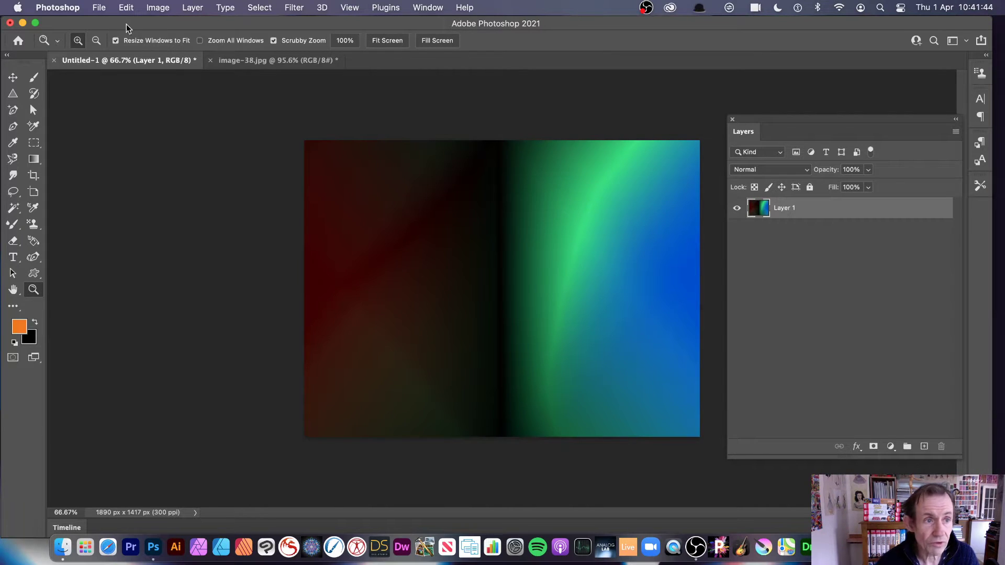
Step: Draw a diagonal light-blue-to-magenta linear gradient in Difference mode across Layer 1, from the upper right to the lower left
left_click(35, 159)
left_click_drag(625, 192, 315, 395)
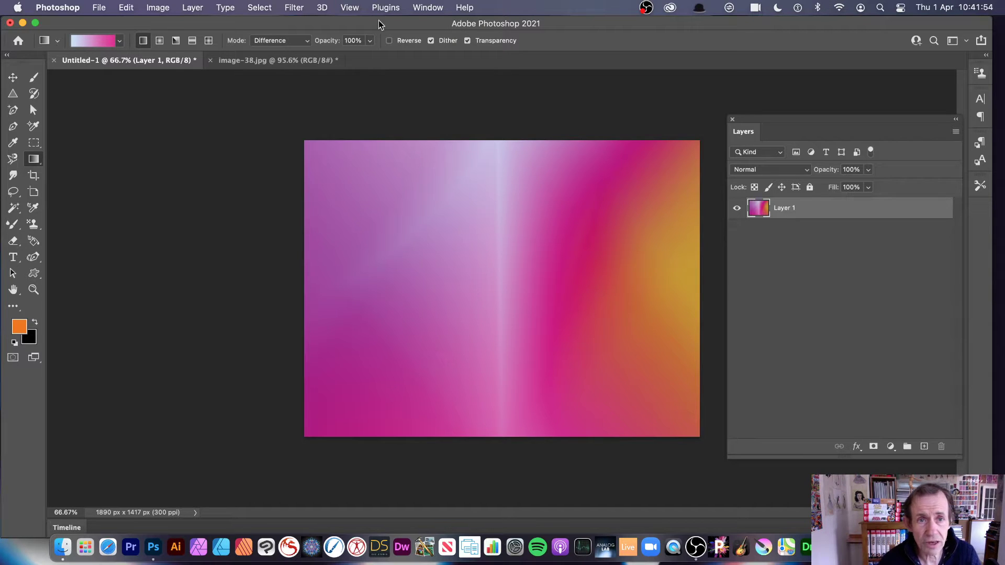
Step: Display the gradient document's channels and select only the Red channel
left_click(434, 8)
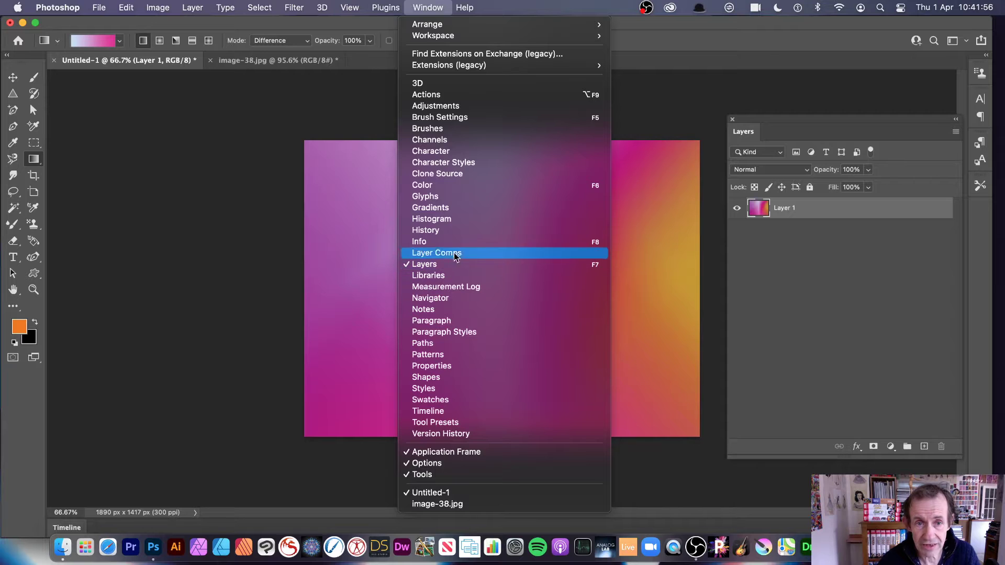
left_click(450, 140)
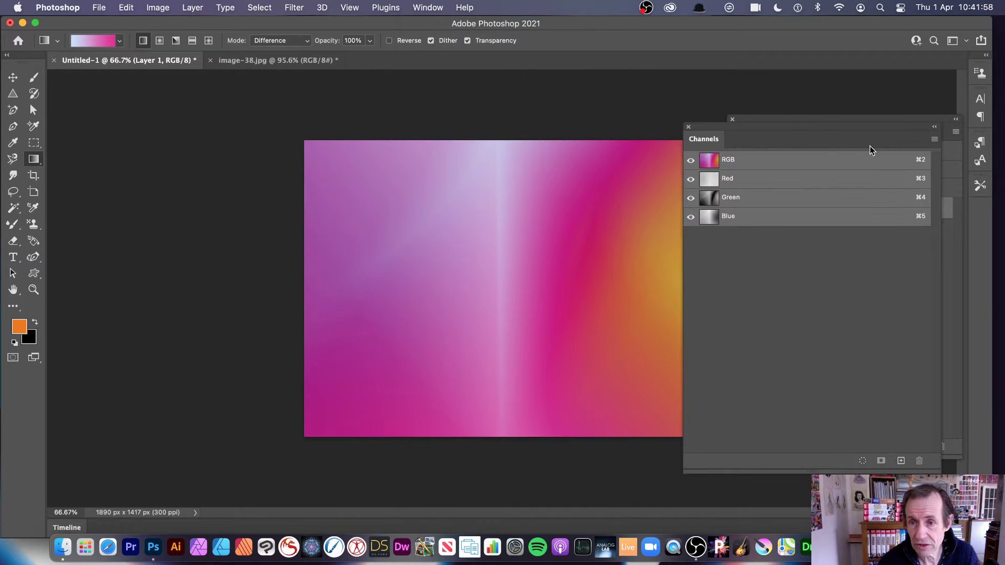
left_click(714, 180)
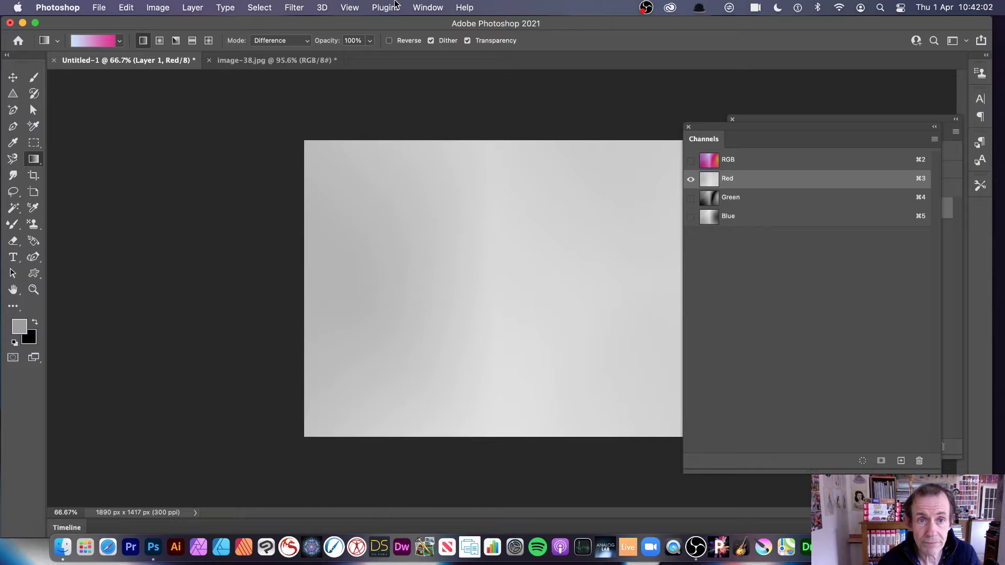
Step: Try the last Filter Gallery texture on the Red channel, view it in the RGB composite, and undo it
left_click(299, 8)
left_click(302, 24)
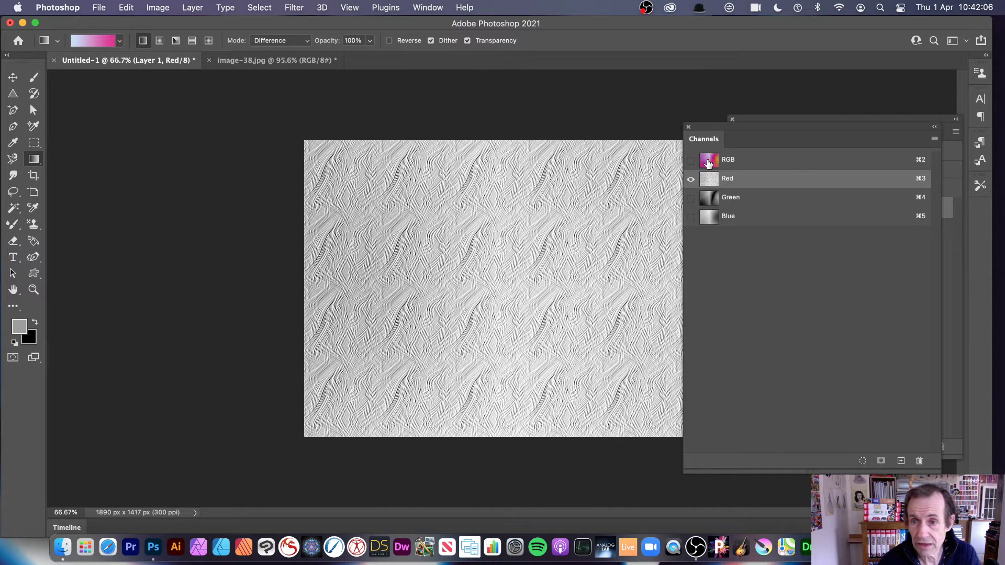
left_click(710, 164)
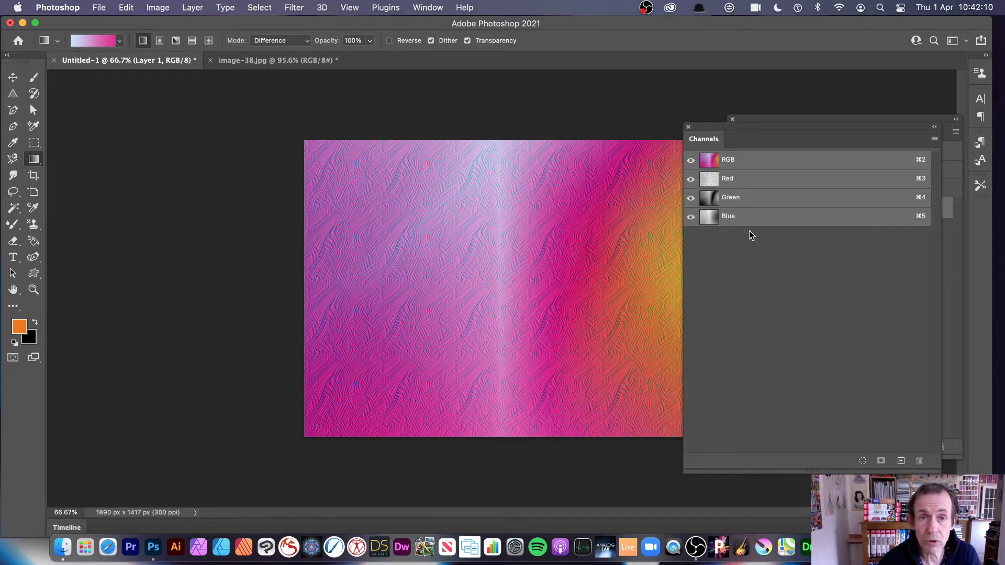
key("super+z")
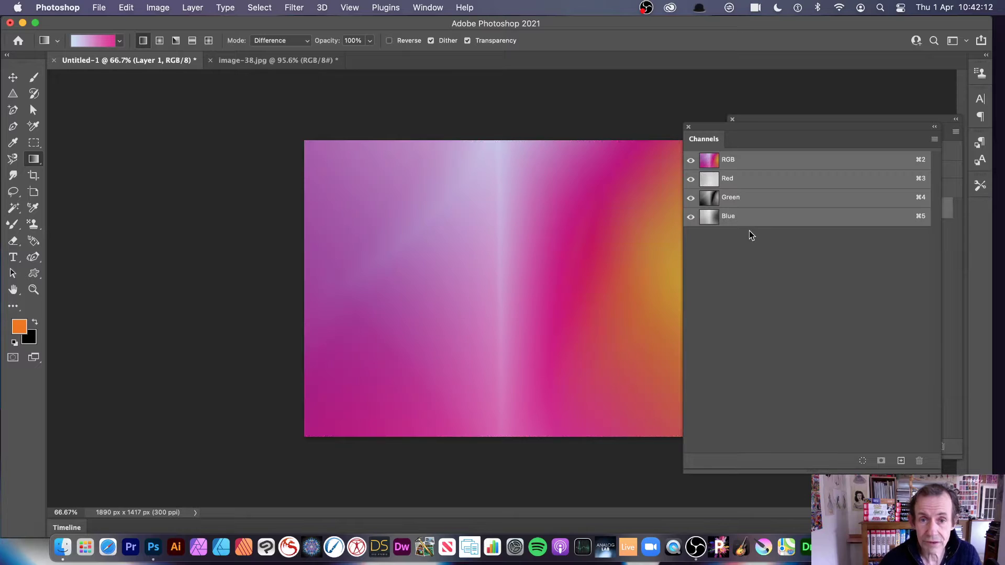
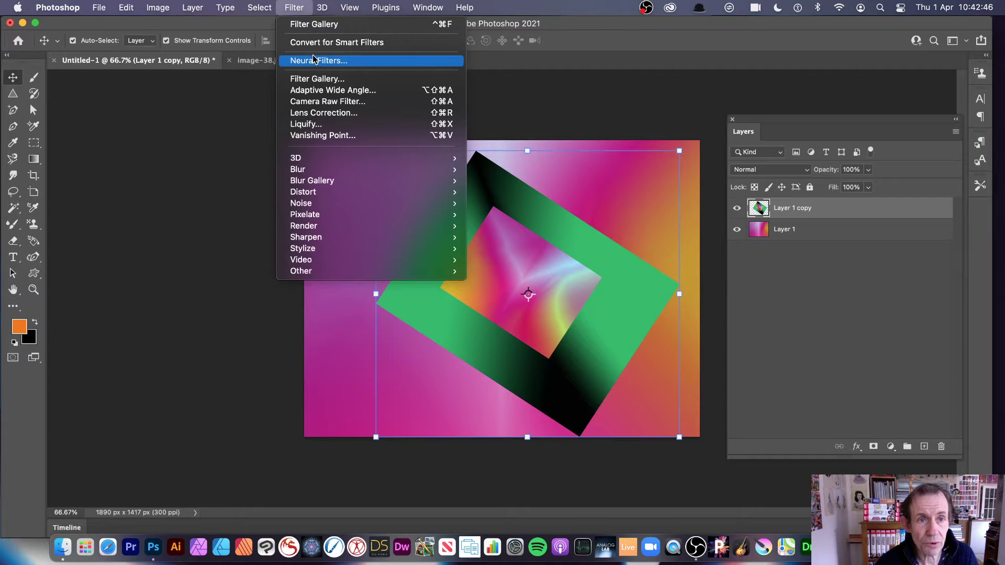
Step: Apply the SD02_016 Texturizer texture at 151% scaling to the rotated Layer 1 copy, and delete that layer
left_click(321, 83)
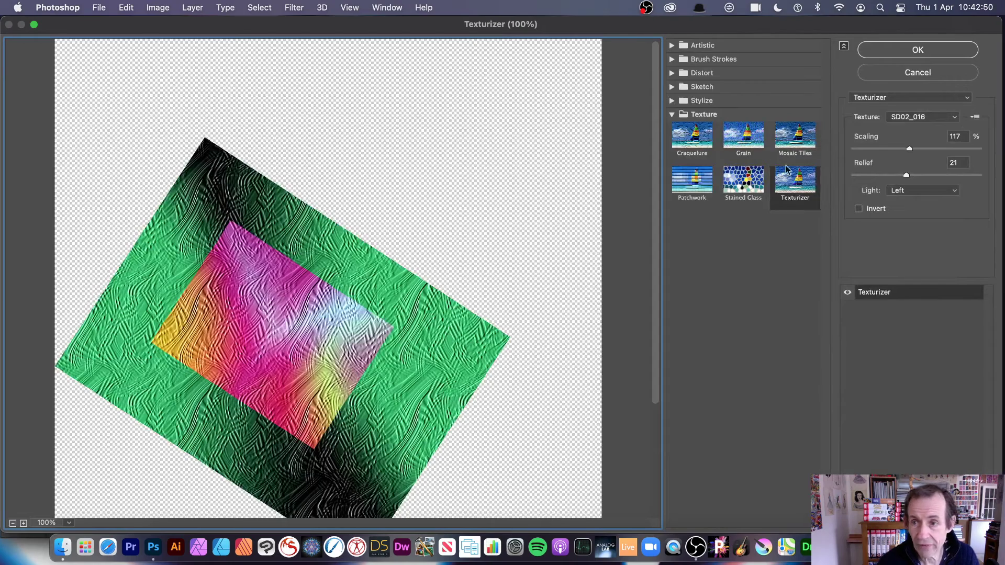
left_click_drag(909, 149, 938, 150)
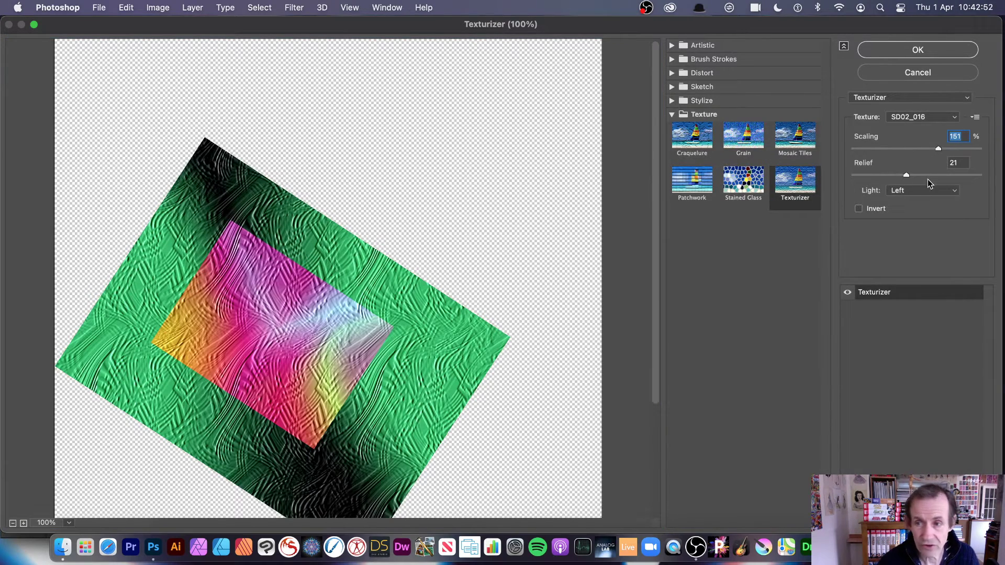
left_click(913, 48)
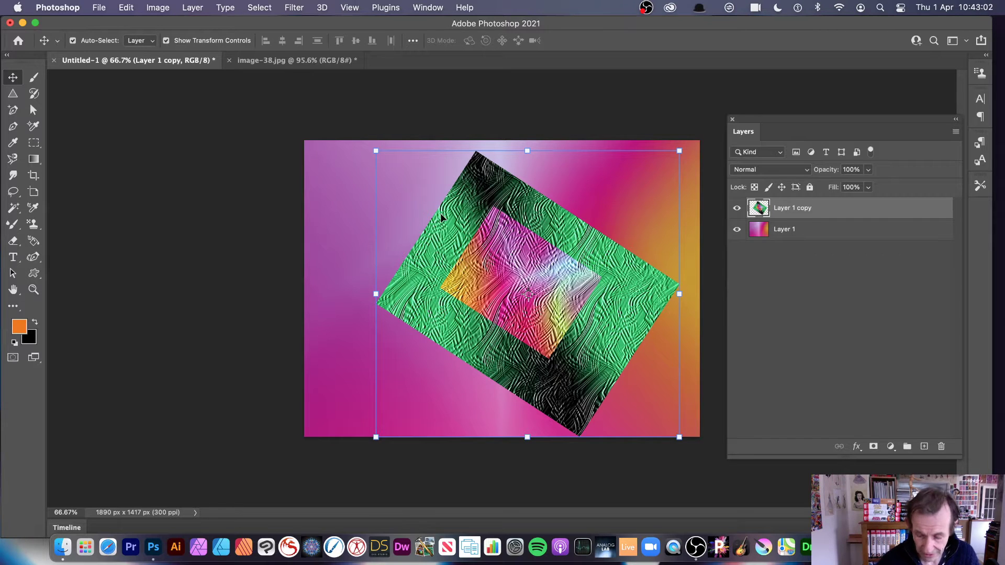
key("Delete")
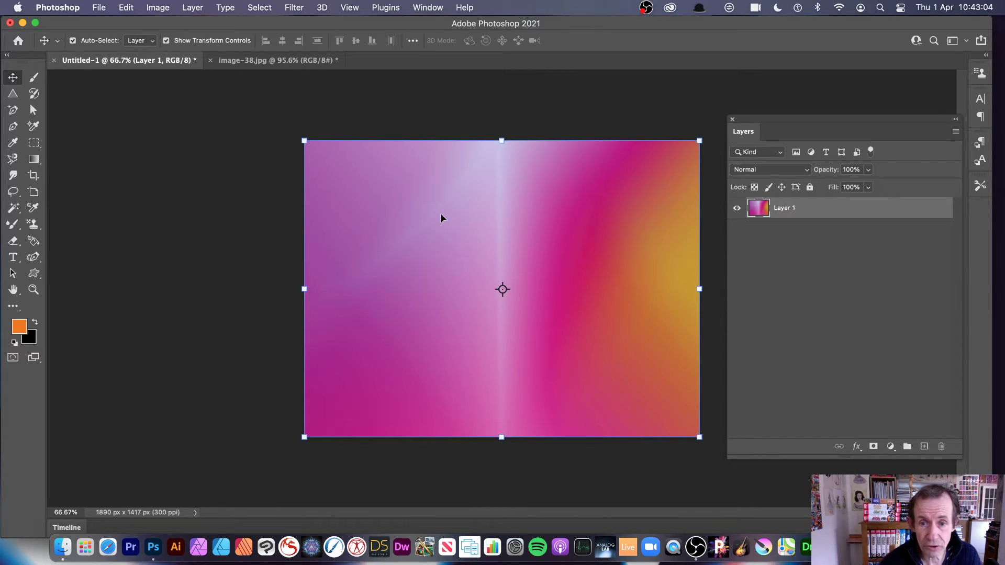
Step: Draw an elliptical marquee selection across the middle of Layer 1's gradient
left_click(33, 144)
right_click(33, 145)
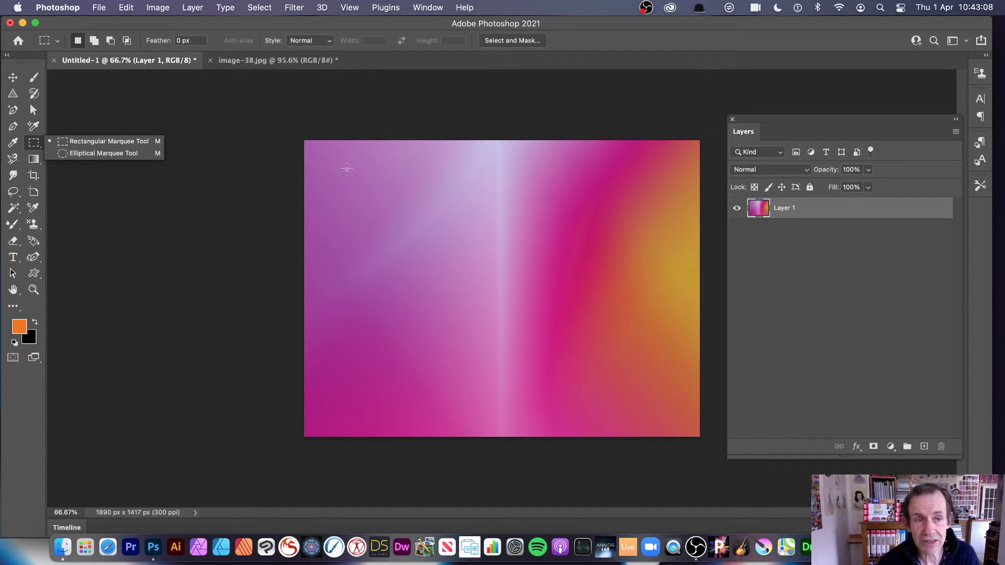
left_click(104, 153)
left_click_drag(421, 209, 632, 360)
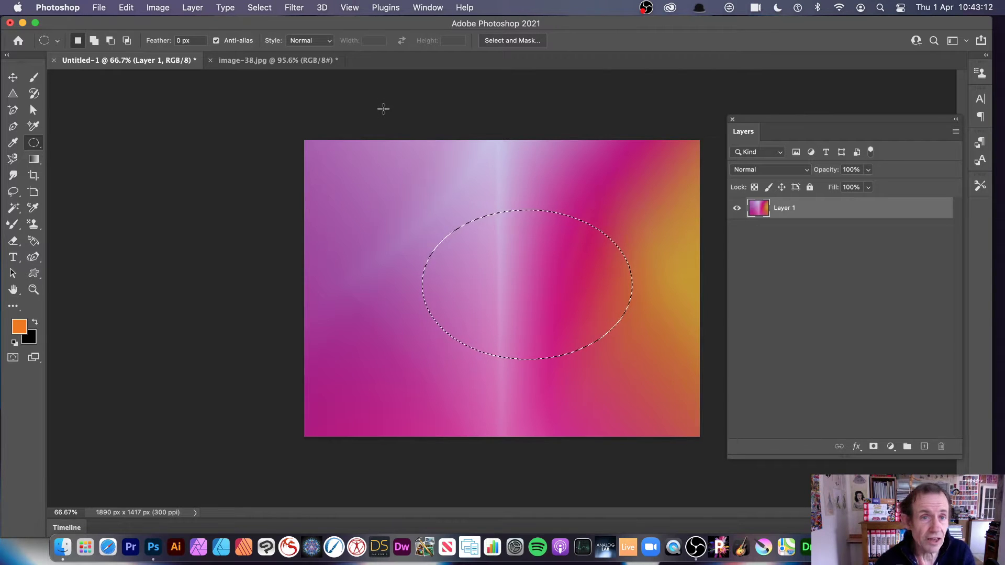
Step: Try the last Filter Gallery texture inside the elliptical selection, deselect to view it, and undo both changes
left_click(294, 7)
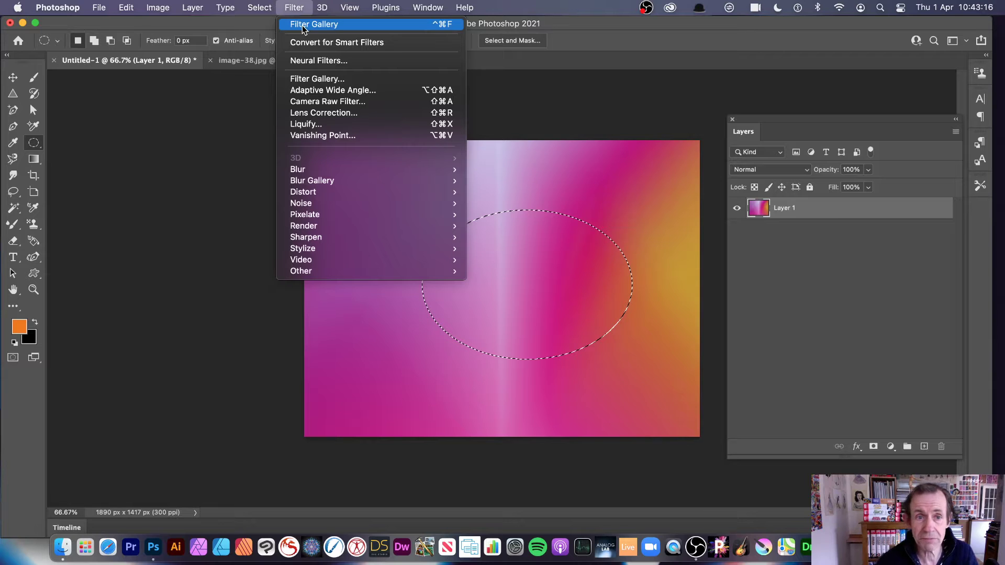
left_click(303, 26)
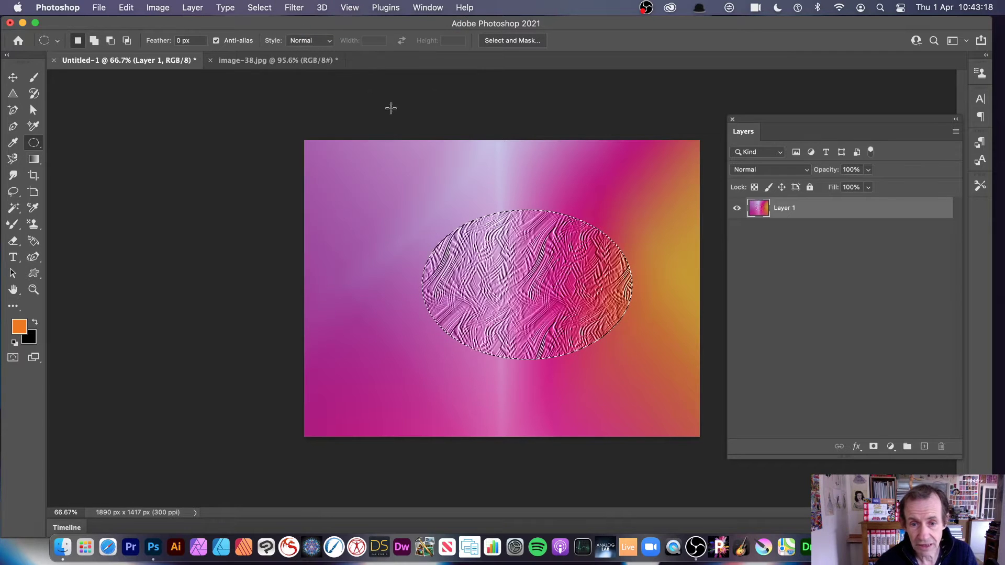
left_click(533, 305)
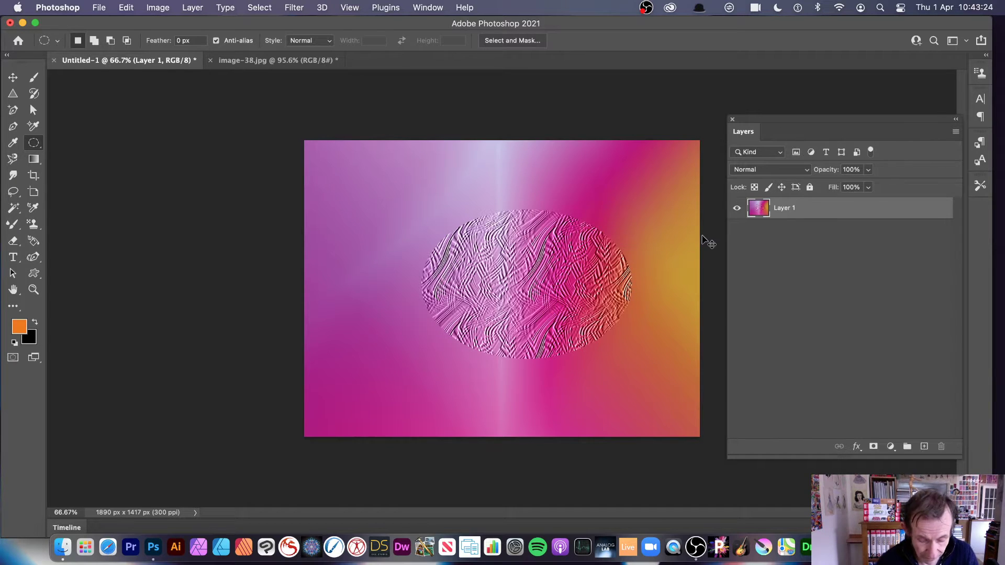
key("super+z")
key("super+z")
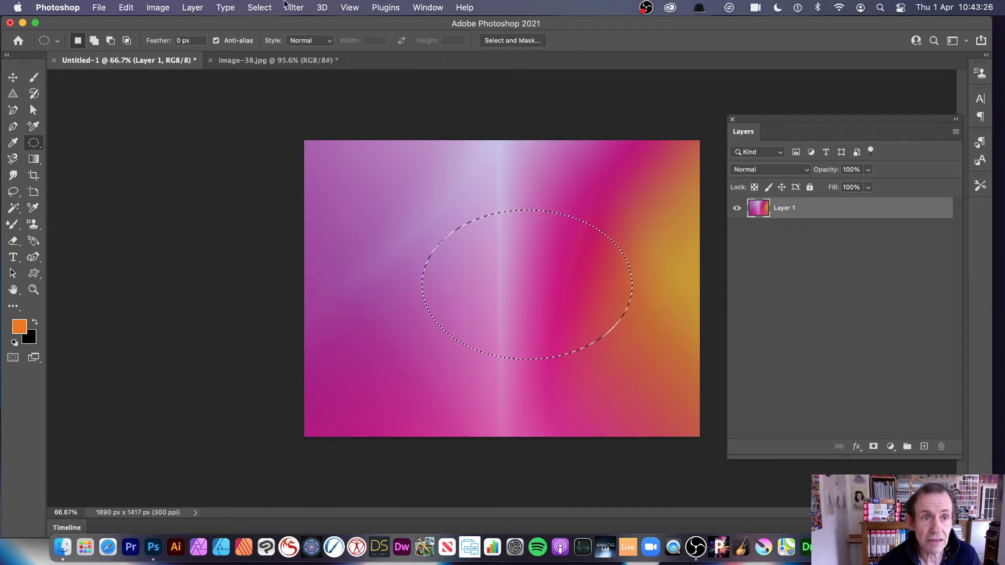
Step: Invert the elliptical selection, try the last Filter Gallery texture around the ellipse, undo it, and clear the selection
left_click(259, 7)
left_click(268, 61)
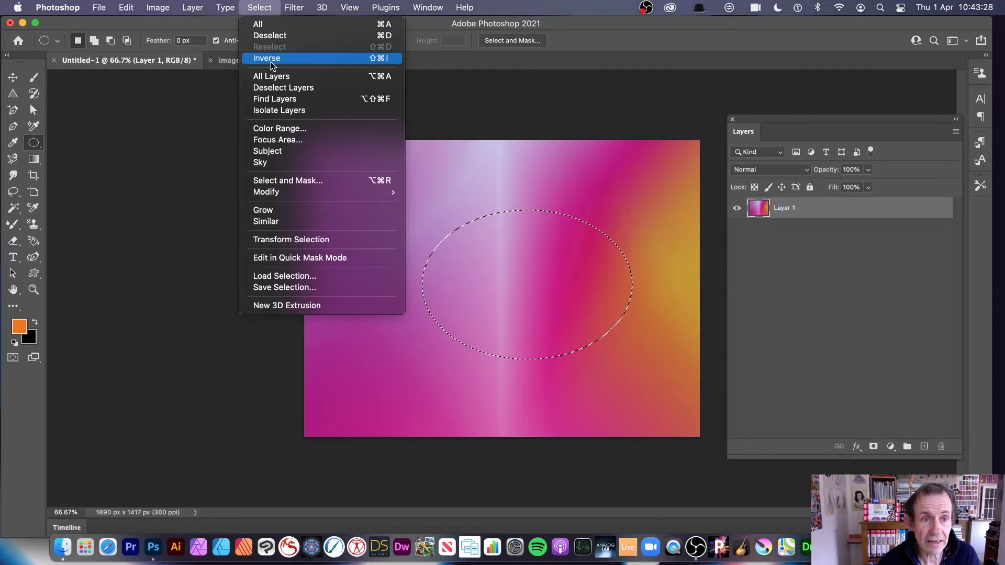
left_click(302, 8)
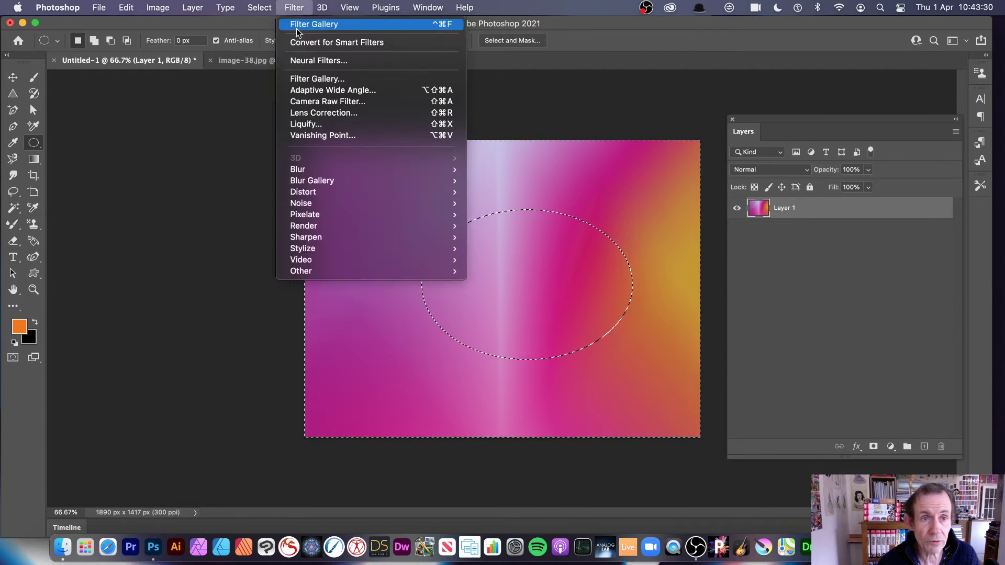
left_click(301, 25)
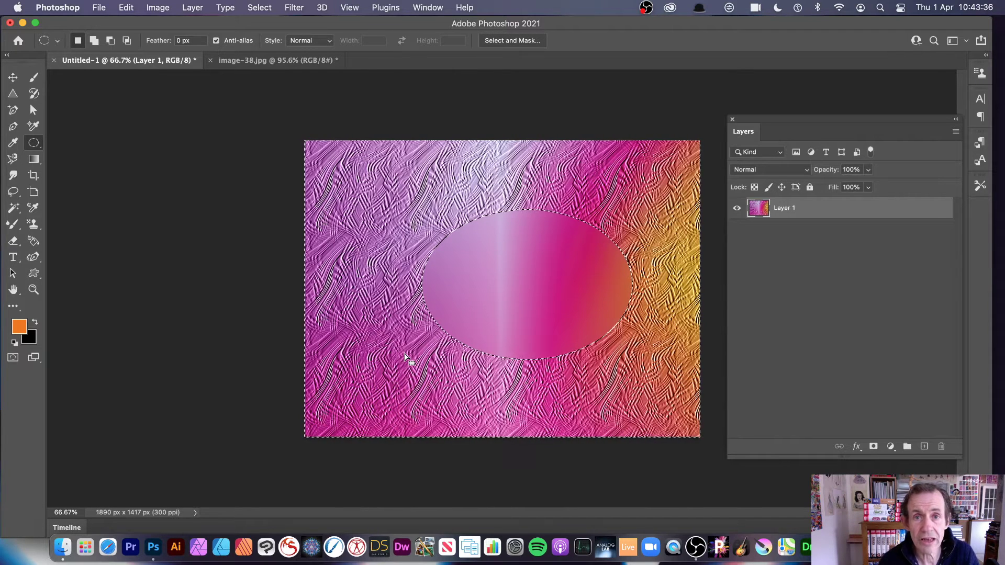
key("super+z")
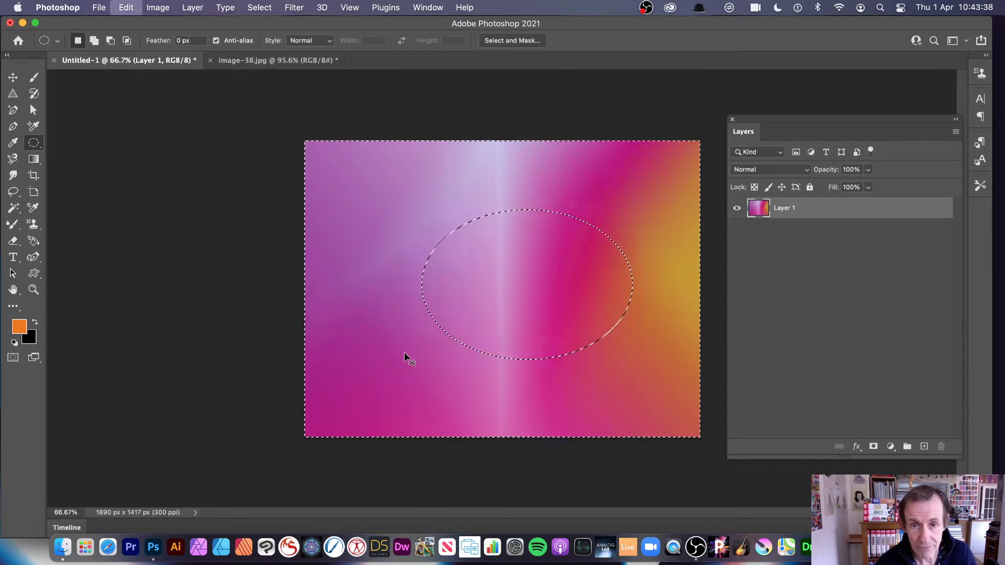
left_click(269, 11)
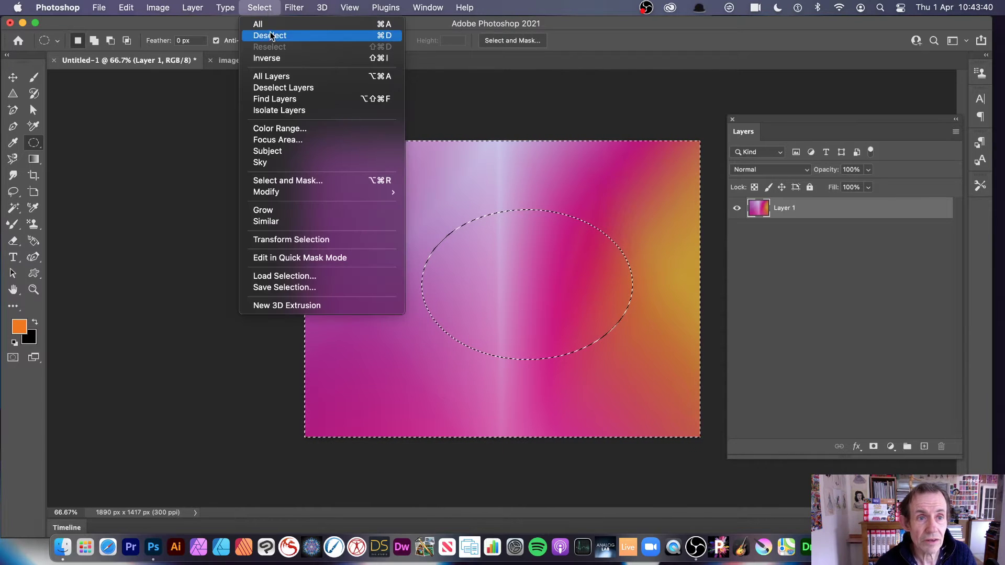
left_click(270, 36)
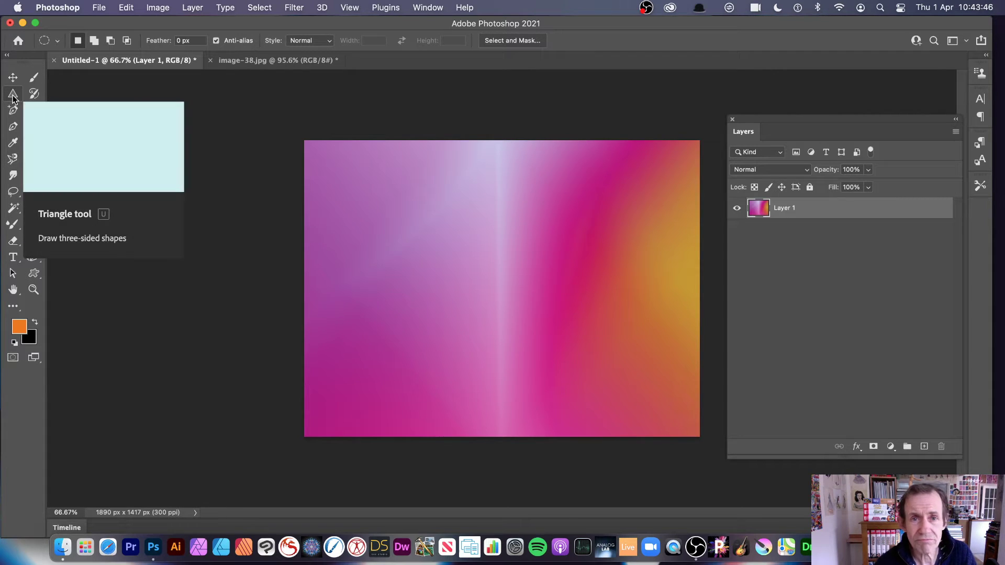
Step: Duplicate Layer 1 on the canvas and scale the copy proportionally to about 60%
left_click(13, 77)
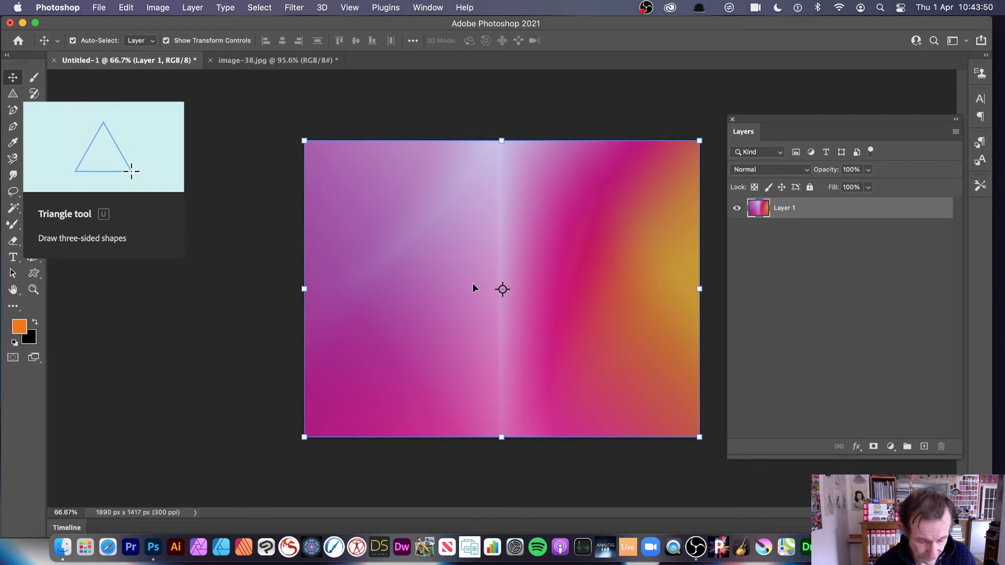
left_click_drag(460, 281, 505, 299)
left_click_drag(364, 181, 522, 296)
left_click_drag(617, 338, 408, 192)
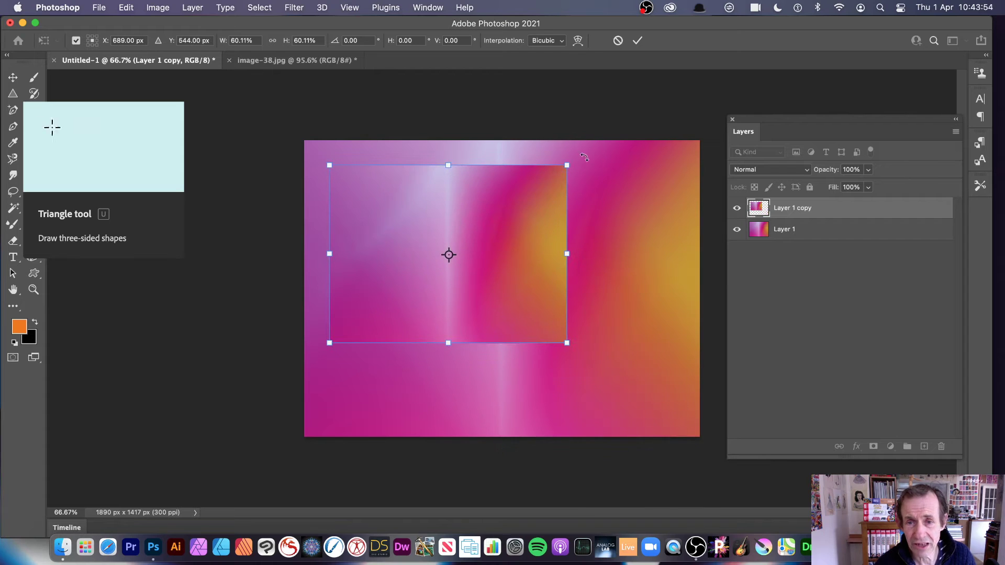
Step: Rotate the scaled Layer 1 copy clockwise by about 16° and position it near the middle of the gradient
left_click_drag(584, 157, 605, 198)
left_click_drag(505, 205, 537, 237)
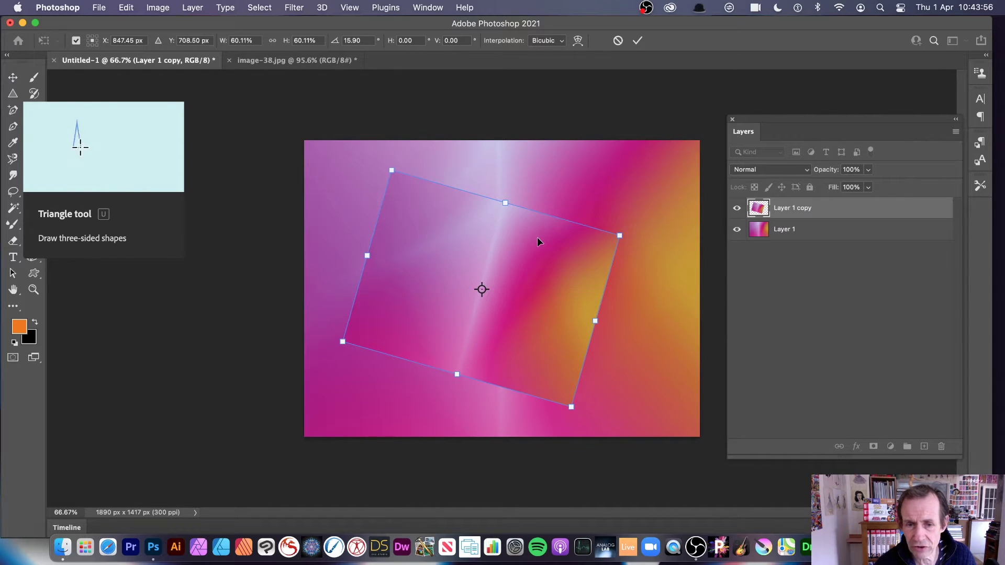
key("Return")
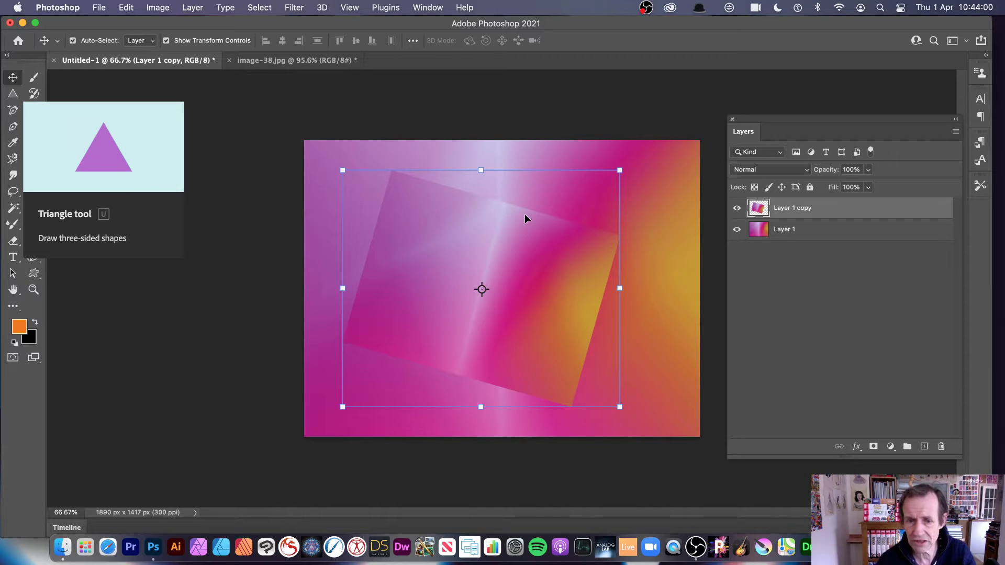
mouse_move(488, 258)
left_mouse_down()
mouse_move(487, 238)
mouse_move(476, 258)
left_mouse_up()
Step: Convert Layer 1 copy to a smart object
left_click(191, 8)
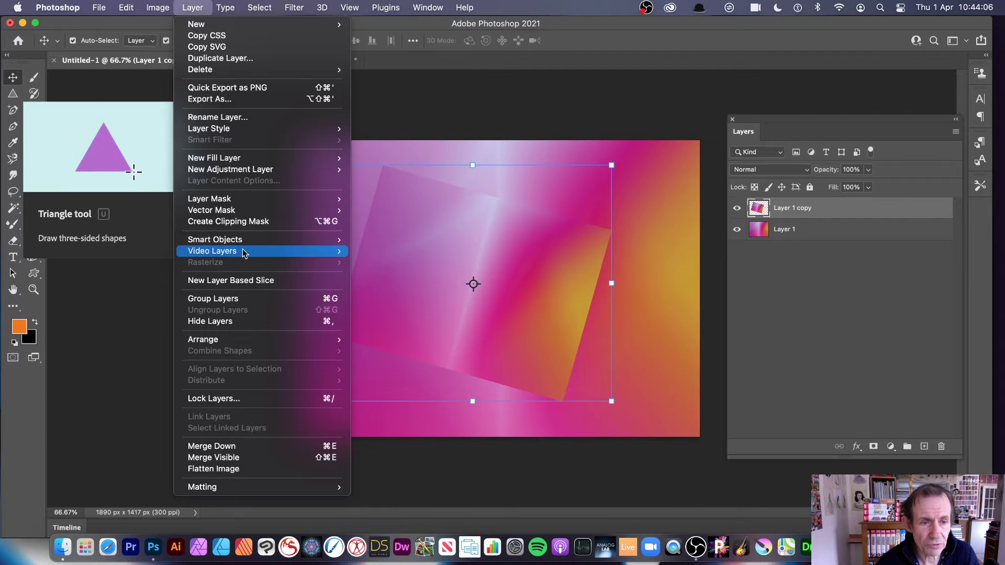
mouse_move(245, 240)
left_click(388, 243)
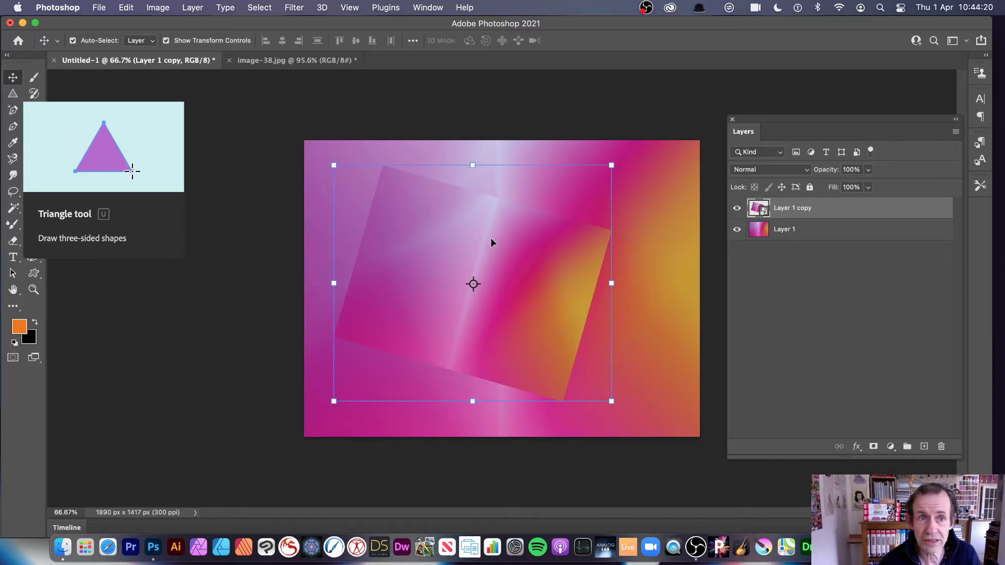
Step: Open the Filter Gallery for the smart object and set the Texturizer to 130% scaling, relief 28 and Top Right light
left_click(292, 6)
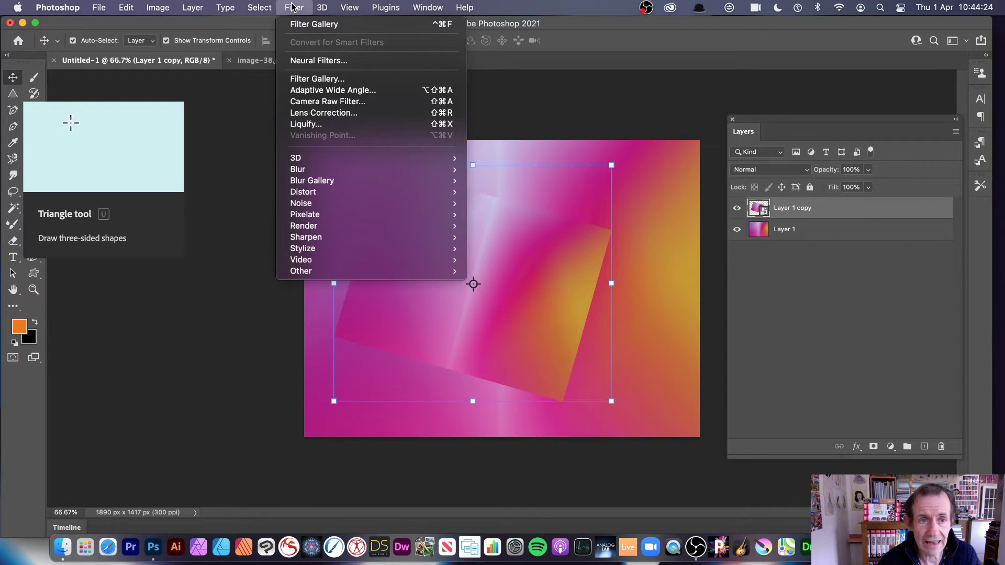
left_click(316, 78)
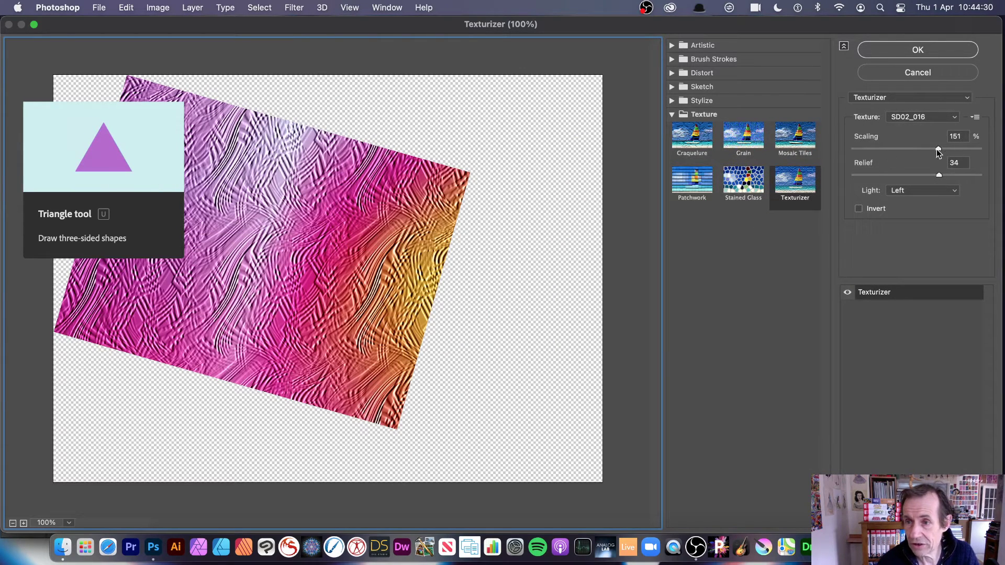
left_click_drag(937, 151, 921, 150)
left_click(923, 193)
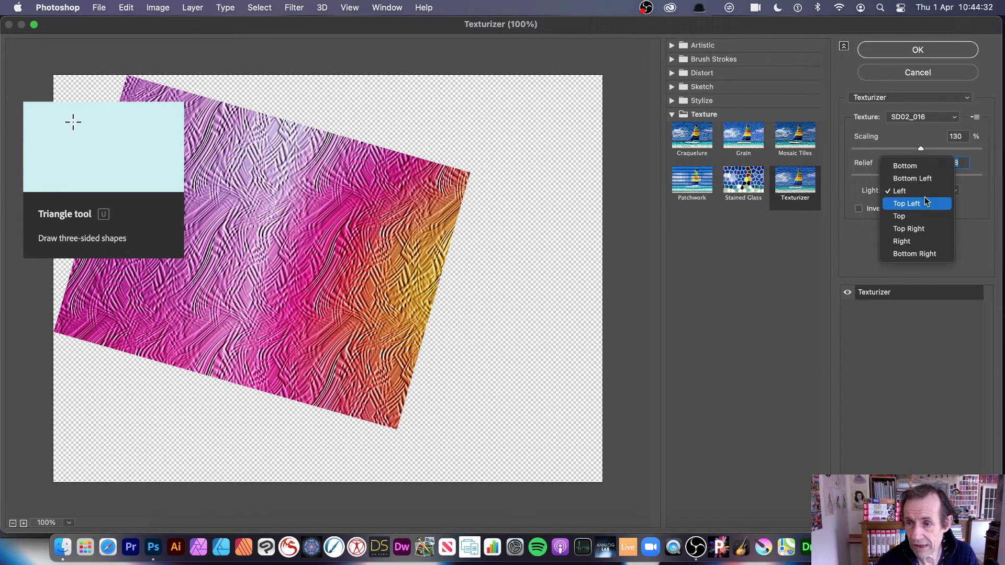
left_click(917, 228)
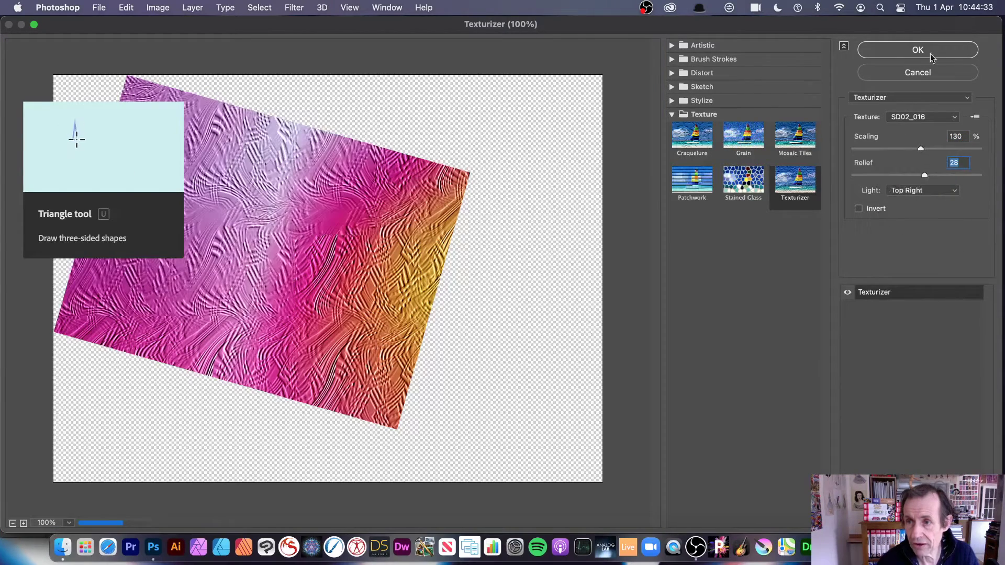
Step: Load SD02_085.psd from the Displacement Maps 2 folder as the Texturizer texture
left_click(974, 118)
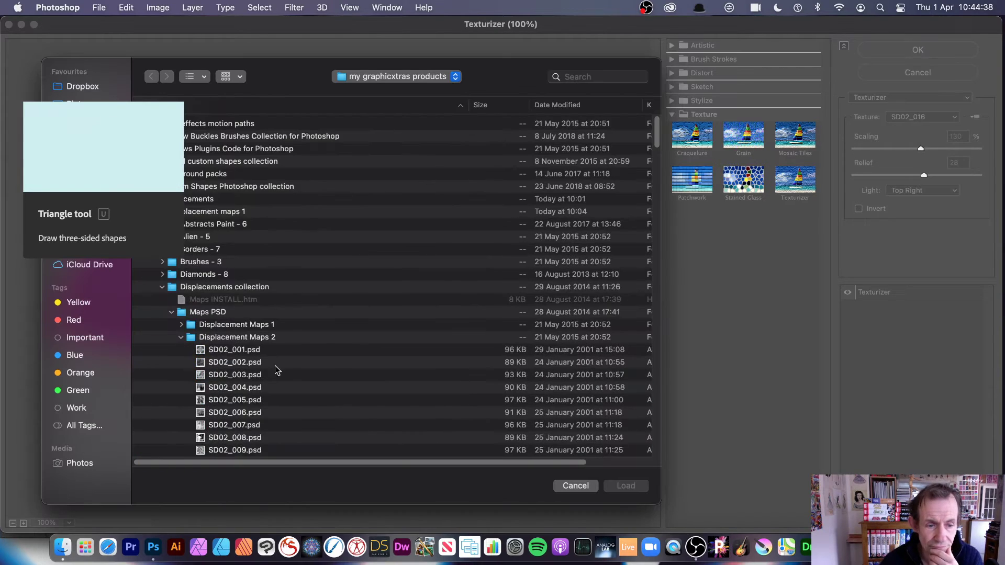
scroll(210, 339, "down", 20)
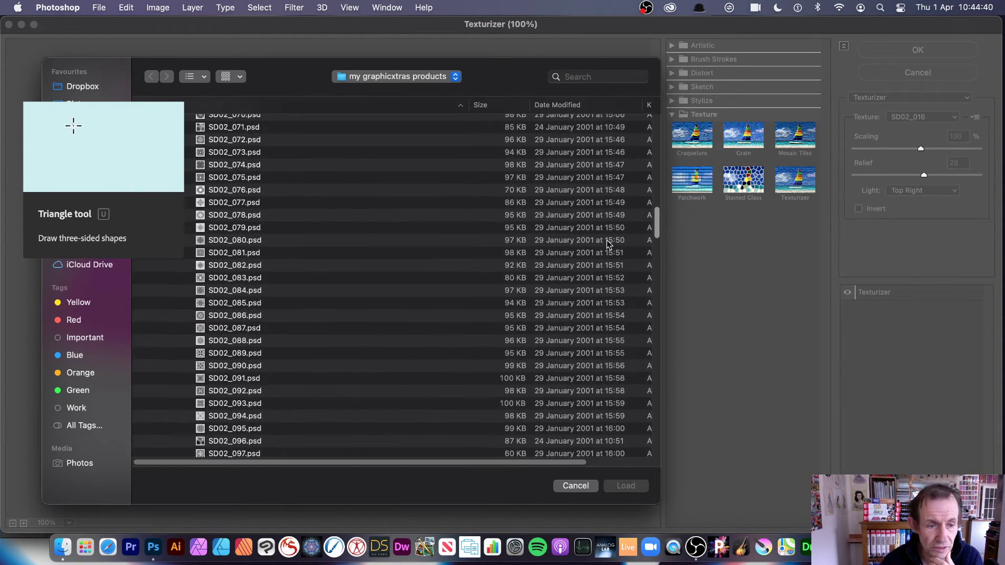
left_click(217, 303)
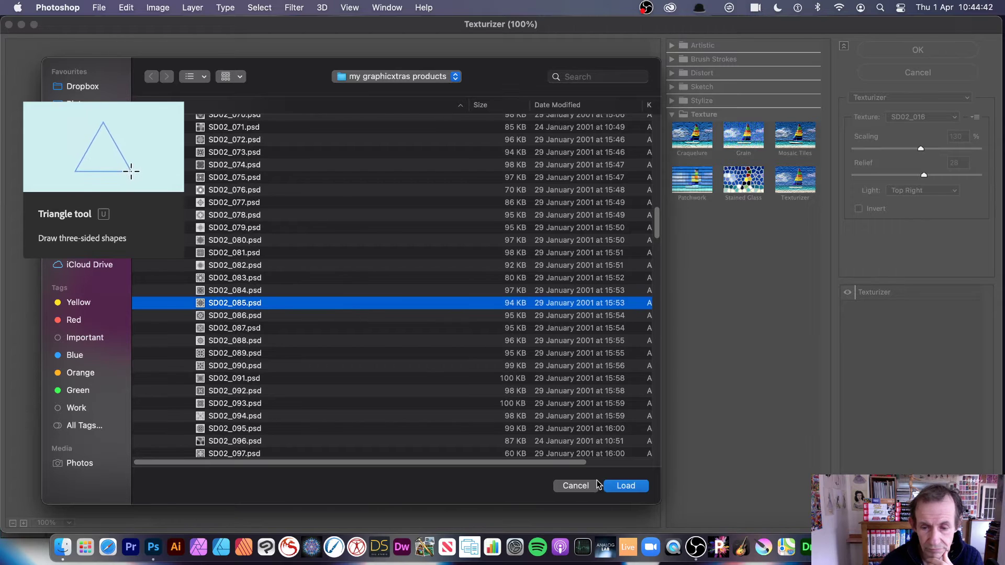
left_click(626, 487)
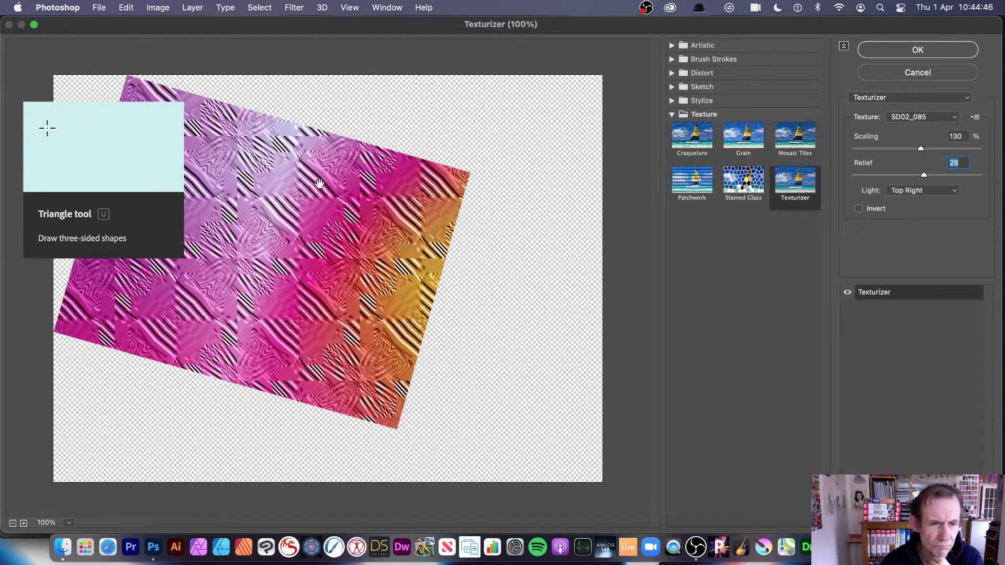
Step: Reduce the SD02_085 texture's scaling to 59% and apply the Texturizer to Layer 1 copy as a smart filter
left_click_drag(922, 150, 857, 152)
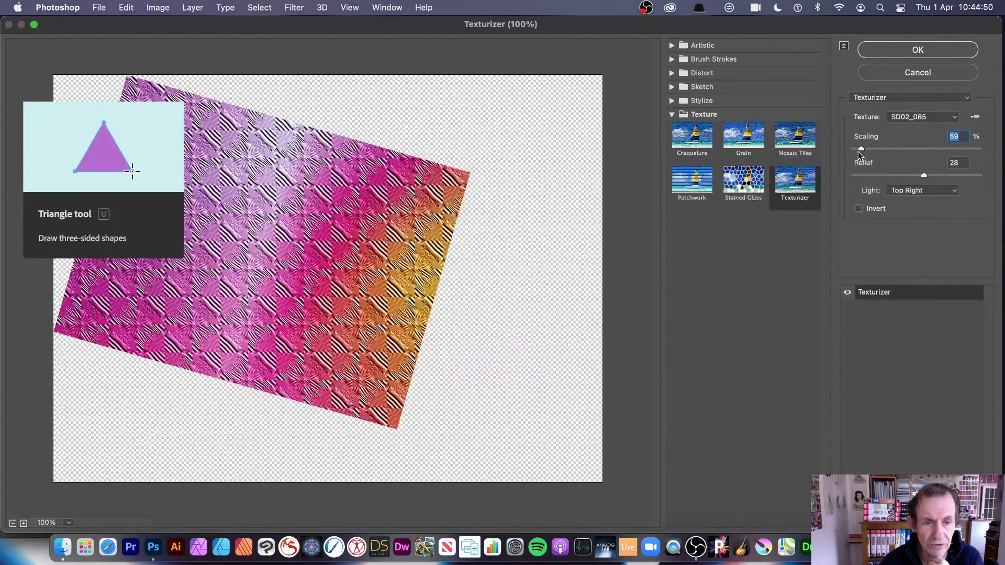
left_click(897, 57)
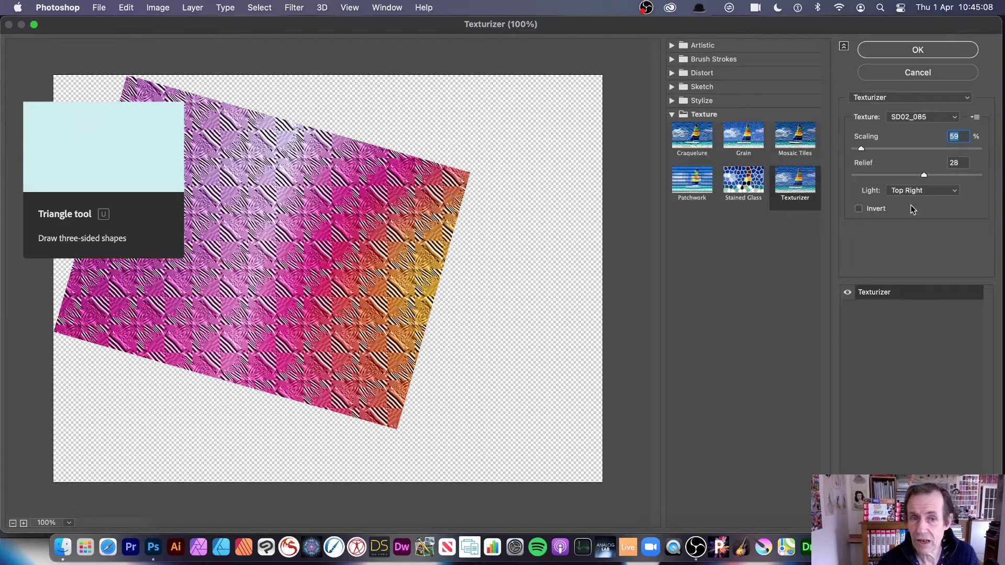
left_click(352, 259)
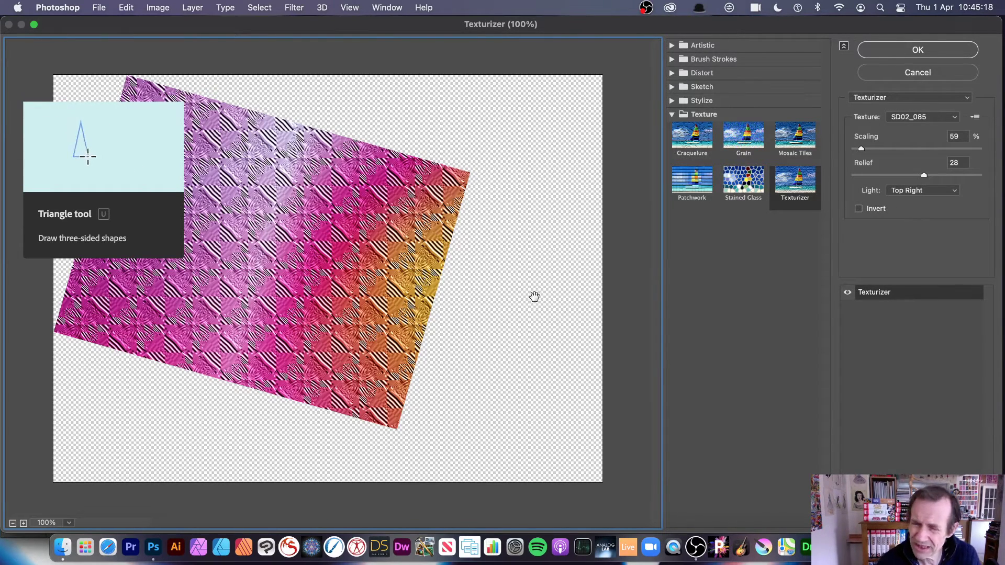
left_click(923, 51)
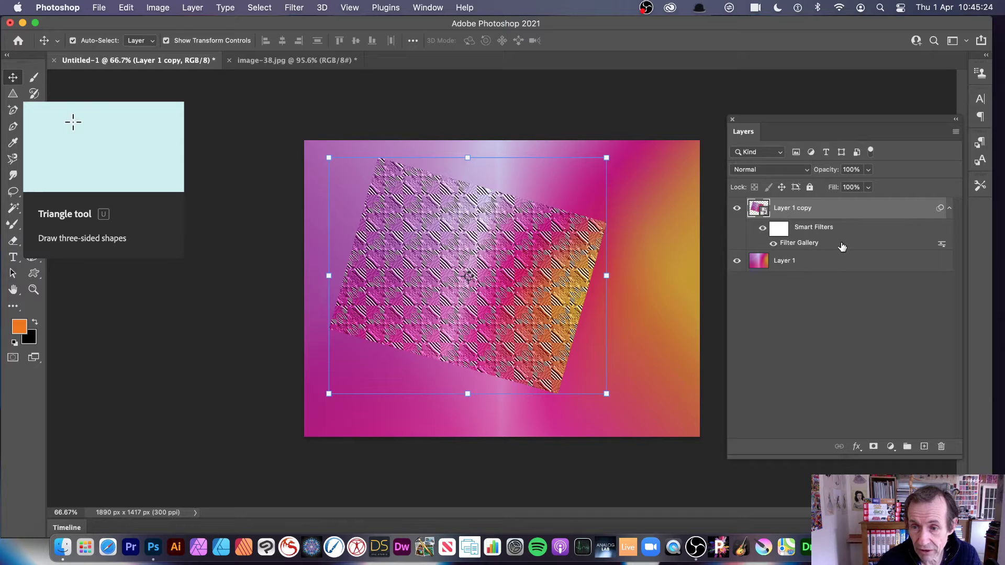
Step: Hide and show the Filter Gallery smart filter on Layer 1 copy to compare the layer with and without the texture
left_click(773, 243)
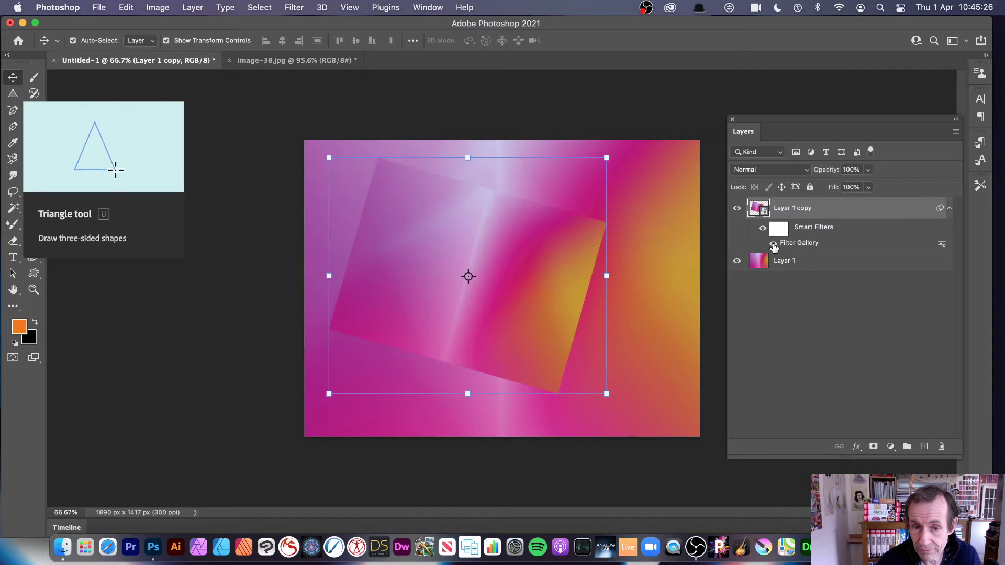
left_click(773, 244)
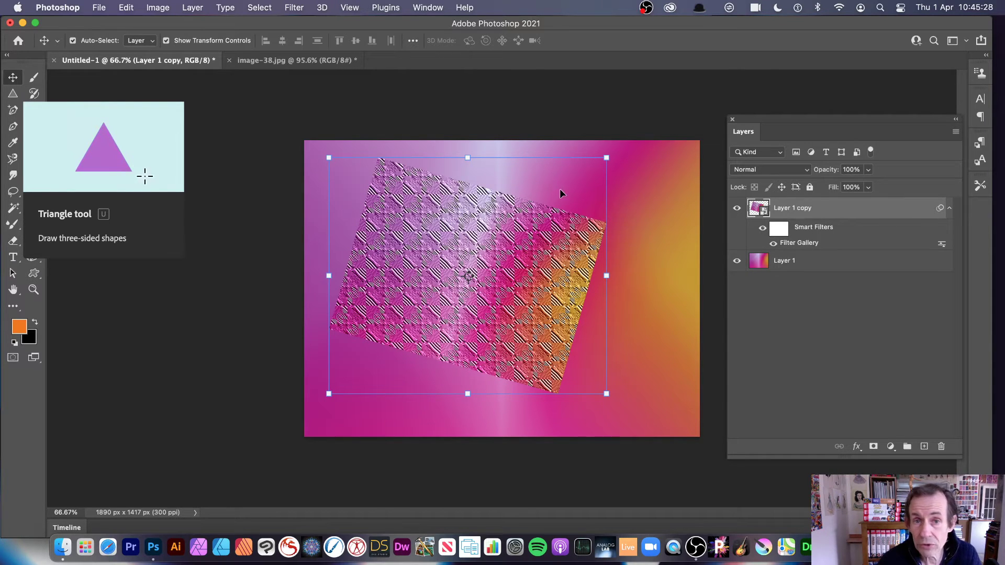
left_click(295, 10)
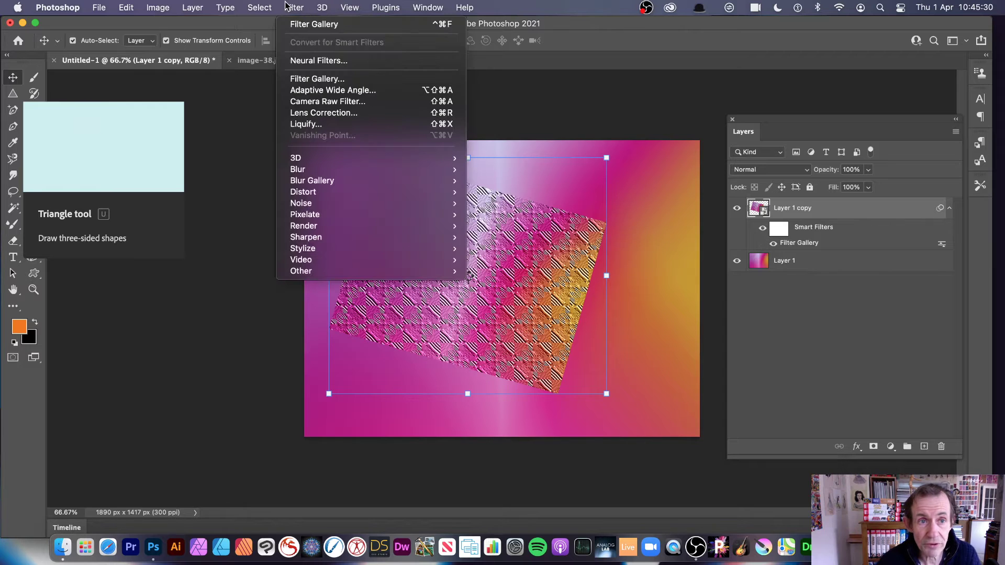
left_click(821, 238)
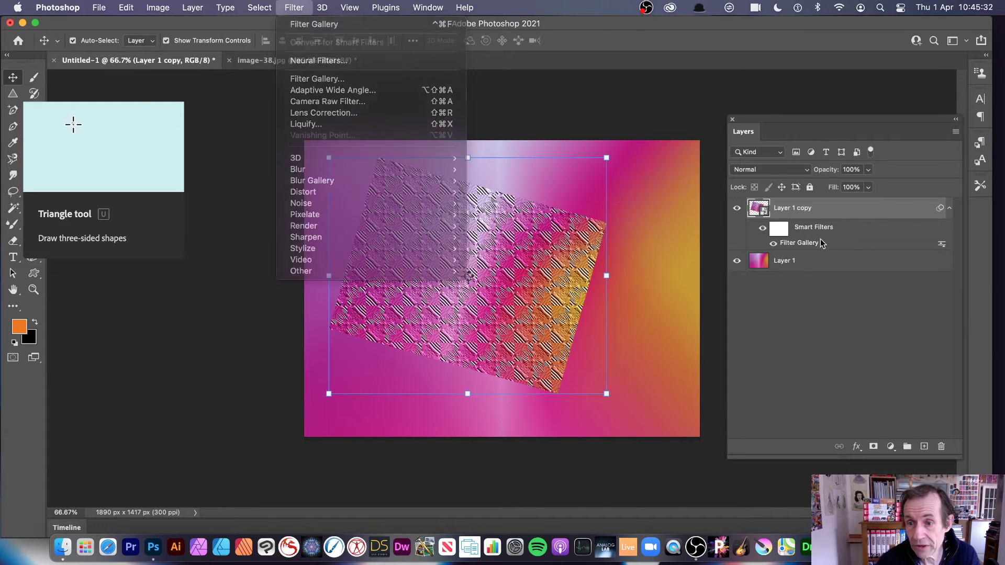
Step: Try the Darken and Overlay blending modes on Layer 1 copy's Filter Gallery smart filter and apply Linear Light
double_click(942, 244)
left_click_drag(615, 137, 723, 163)
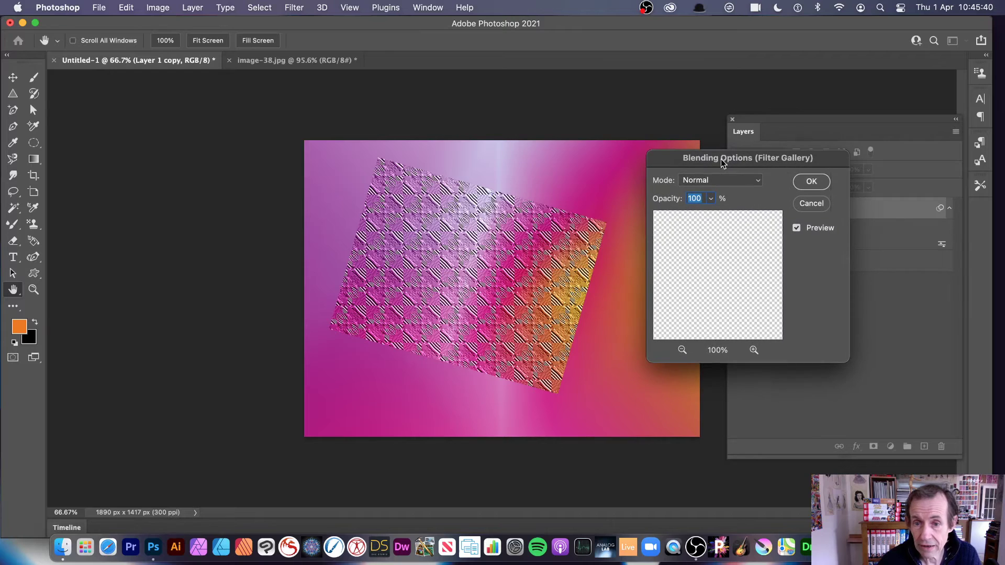
left_click(723, 181)
left_click(716, 214)
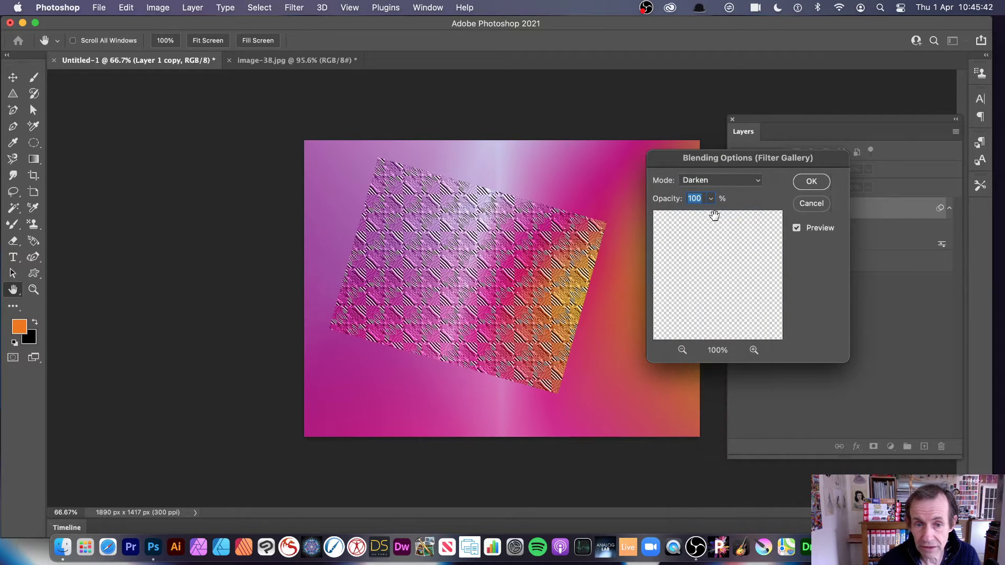
left_click(713, 180)
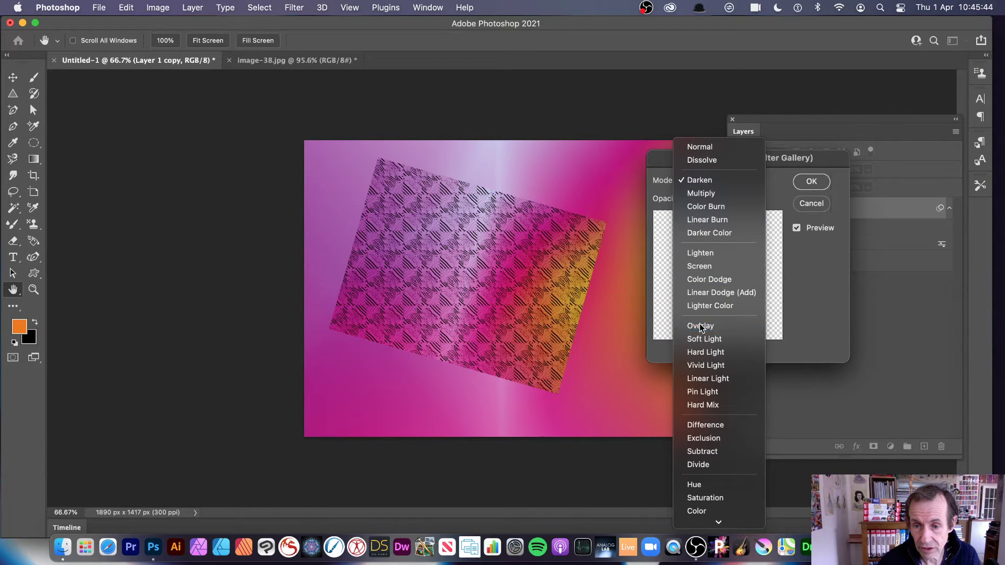
left_click(701, 326)
left_click(755, 180)
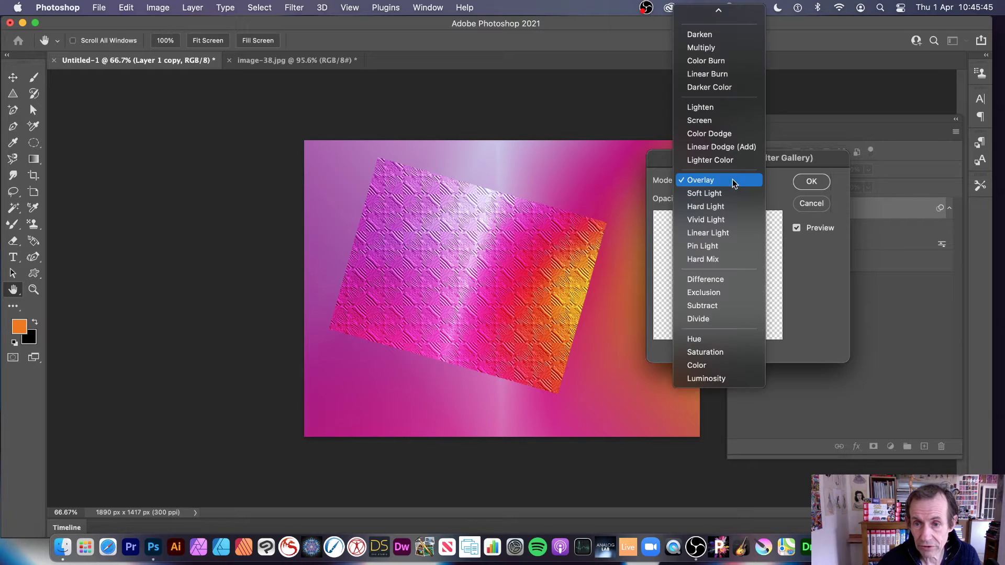
left_click(715, 233)
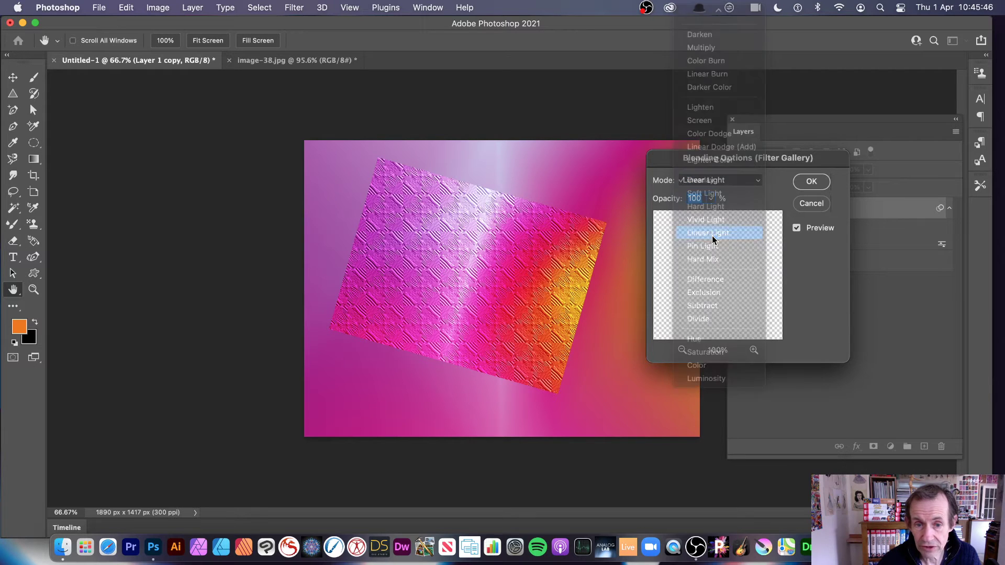
left_click(801, 182)
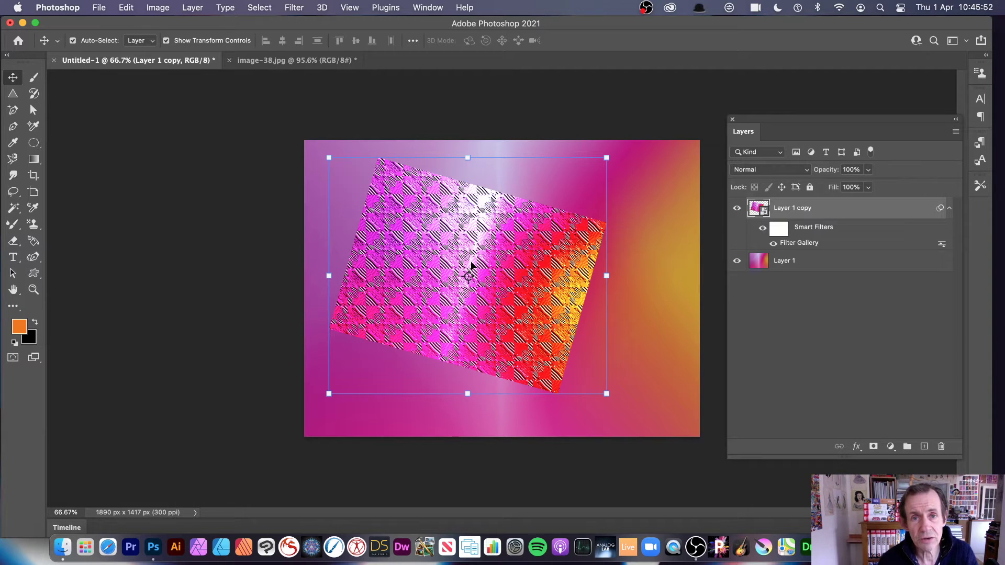
Step: Delete Layer 1 copy and draw the S-shaped custom shape, about 756 by 1194 px, in the middle of the canvas
key("BackSpace")
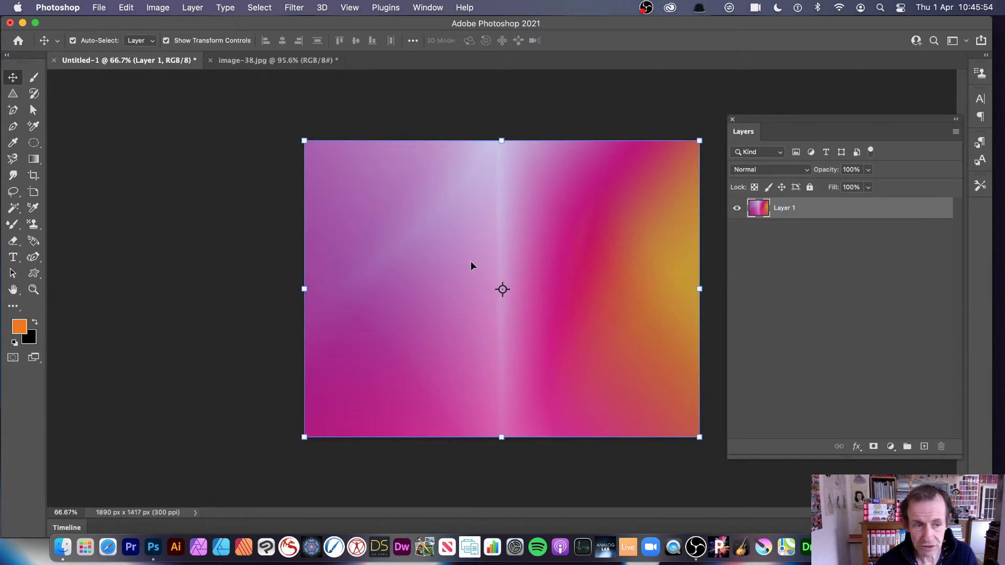
left_click(34, 272)
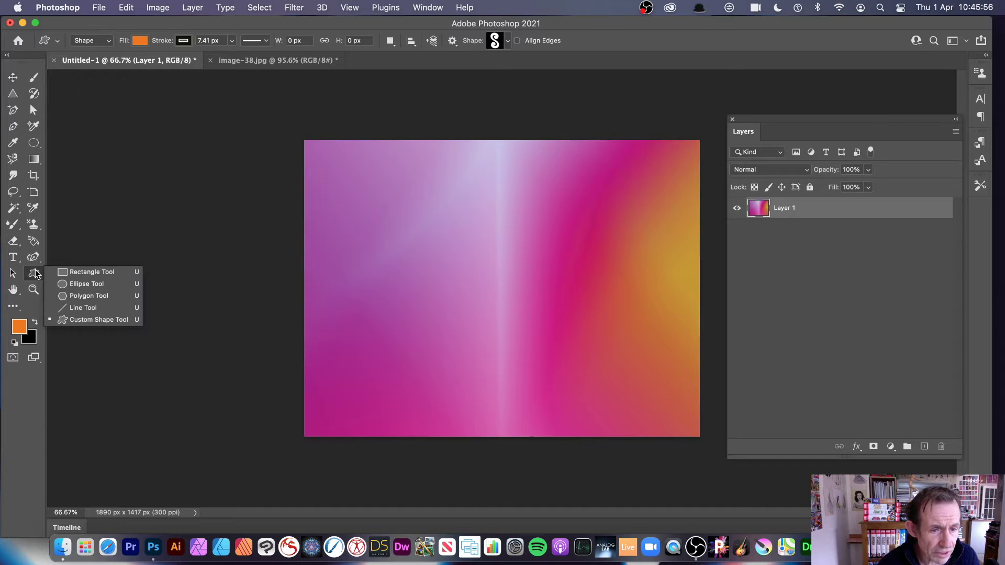
left_click(505, 42)
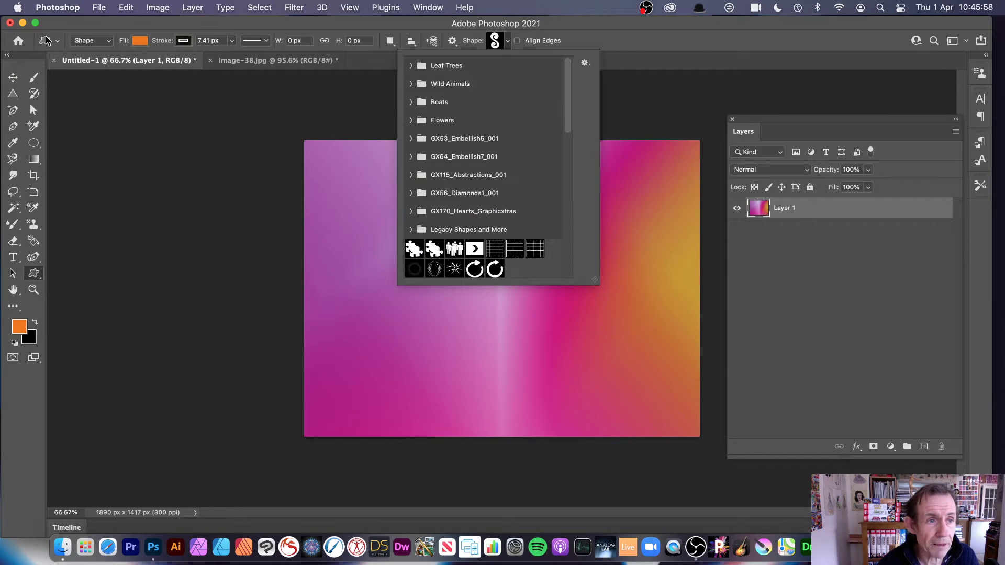
left_click(94, 23)
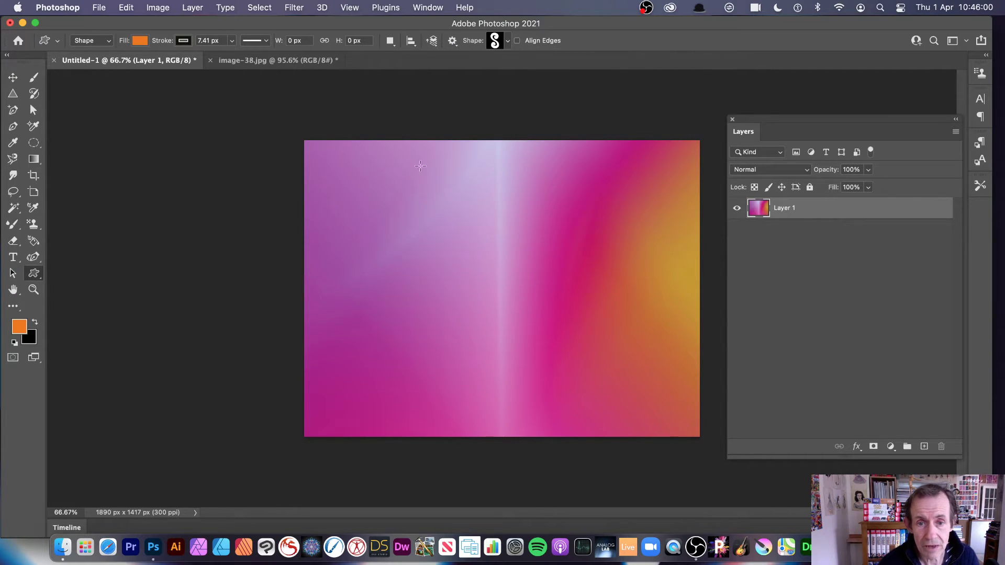
left_click_drag(420, 166, 576, 414)
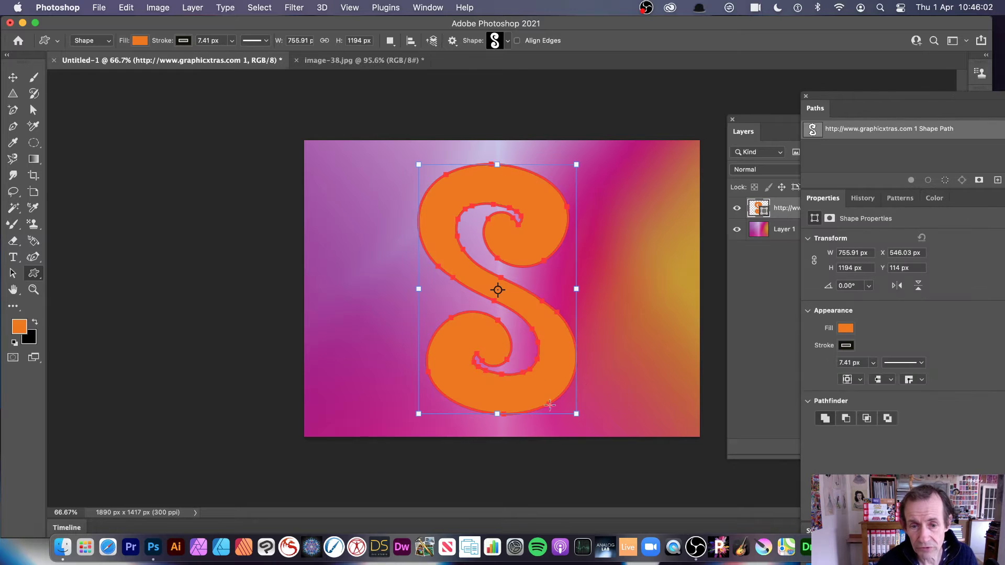
Step: Change the S shape's fill to a black-to-white linear gradient
left_click(135, 41)
left_click(112, 68)
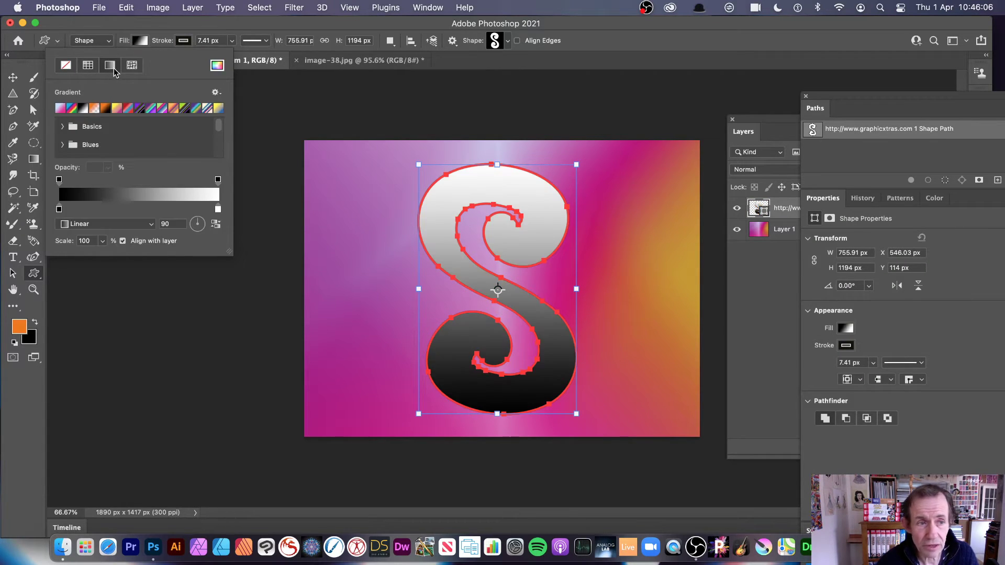
left_click(393, 32)
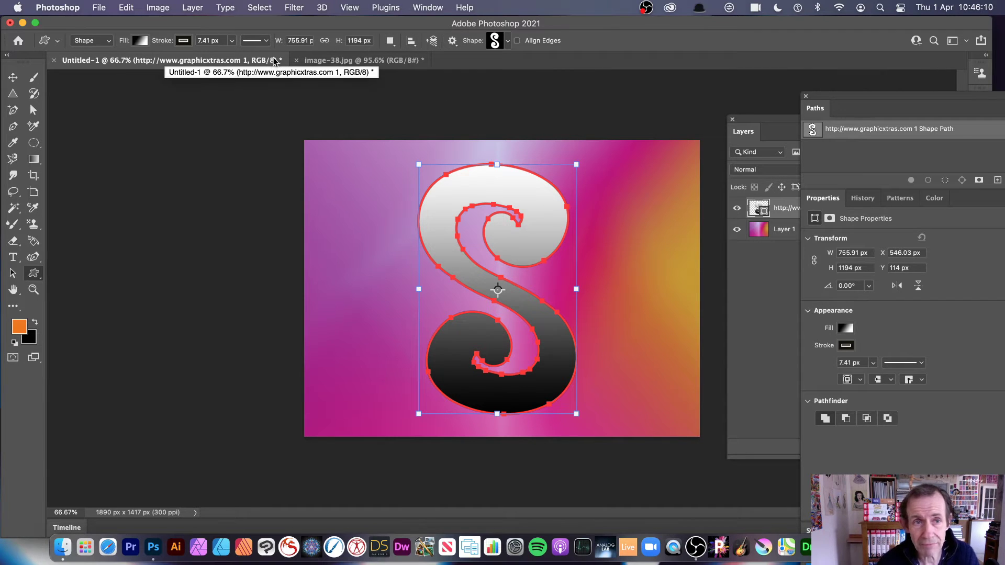
Step: Convert the S shape to a smart object and apply the Texturizer with the SD02_085 texture at 102% scaling
left_click(294, 7)
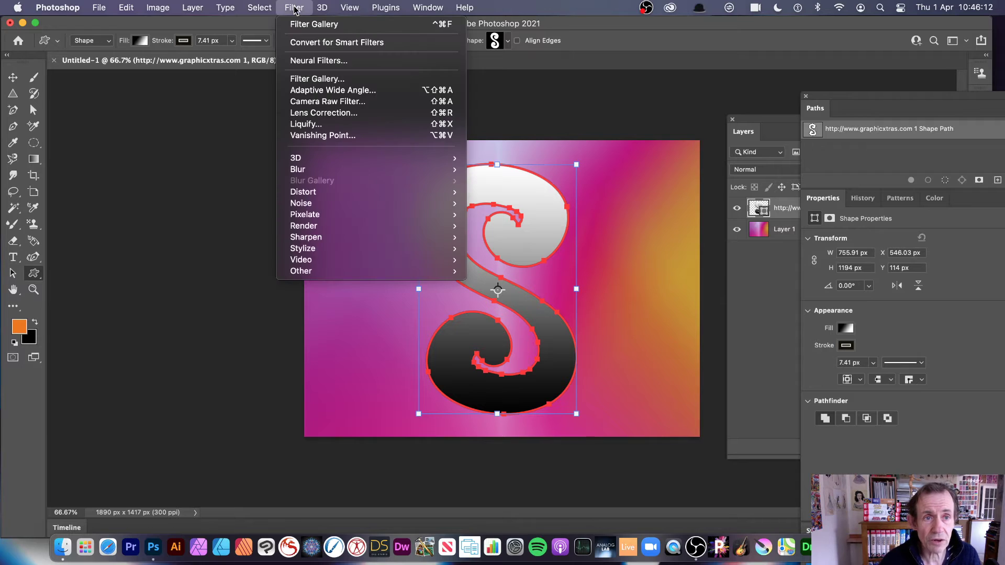
left_click(333, 89)
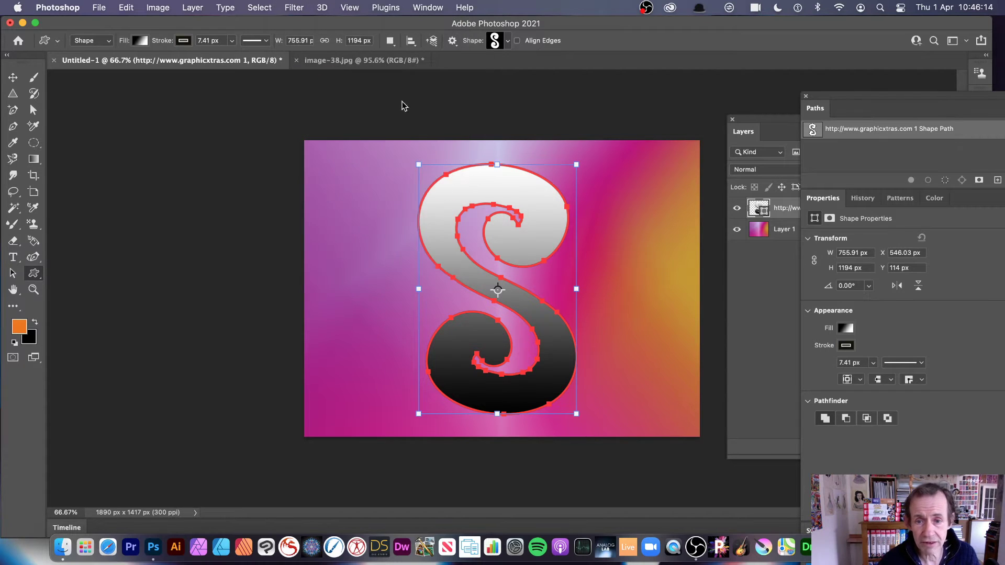
left_click(526, 228)
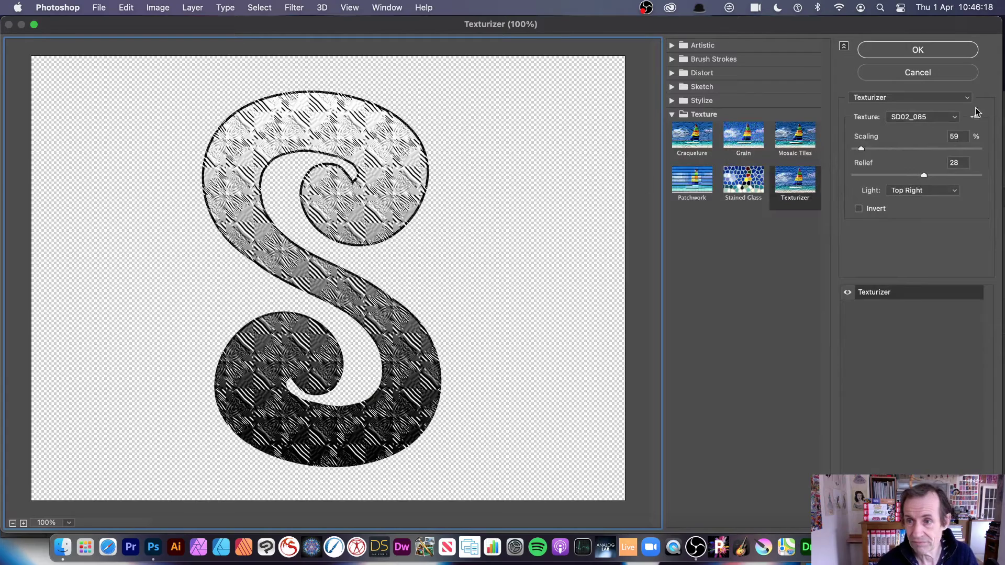
left_click_drag(875, 150, 897, 150)
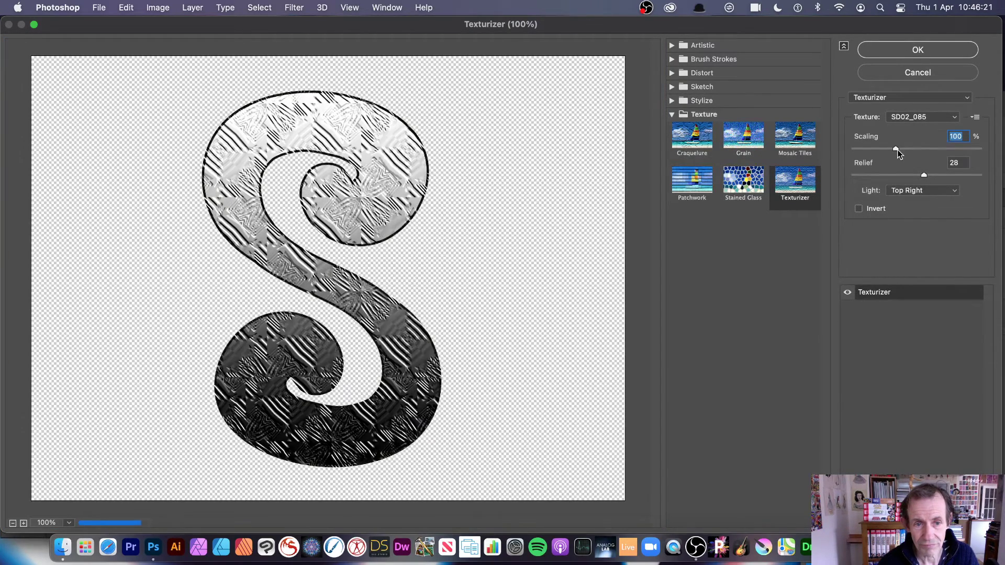
left_click(913, 51)
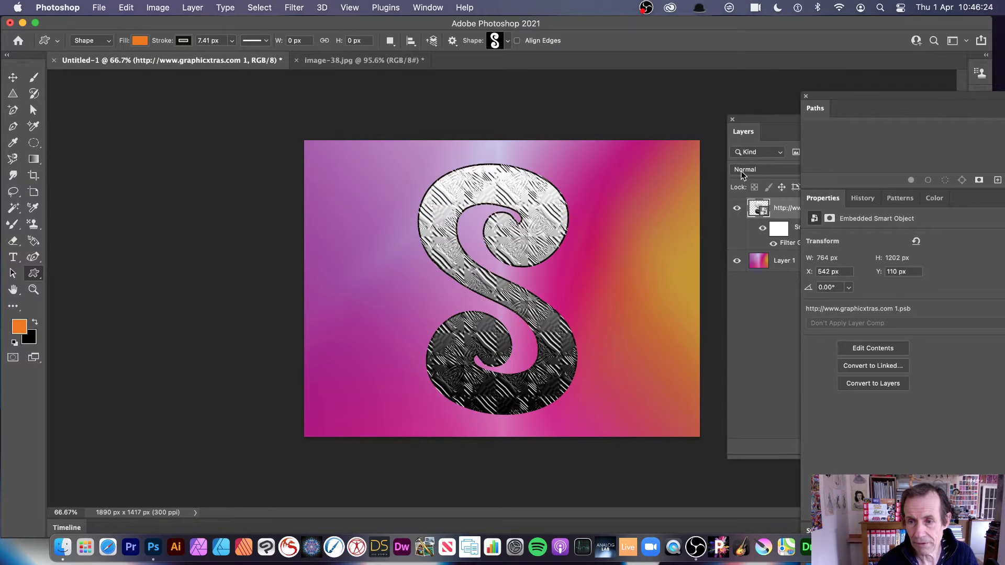
Step: Edit the S shape's Filter Gallery smart filter, setting the Texturizer to 50% scaling and relief 50
left_click(764, 127)
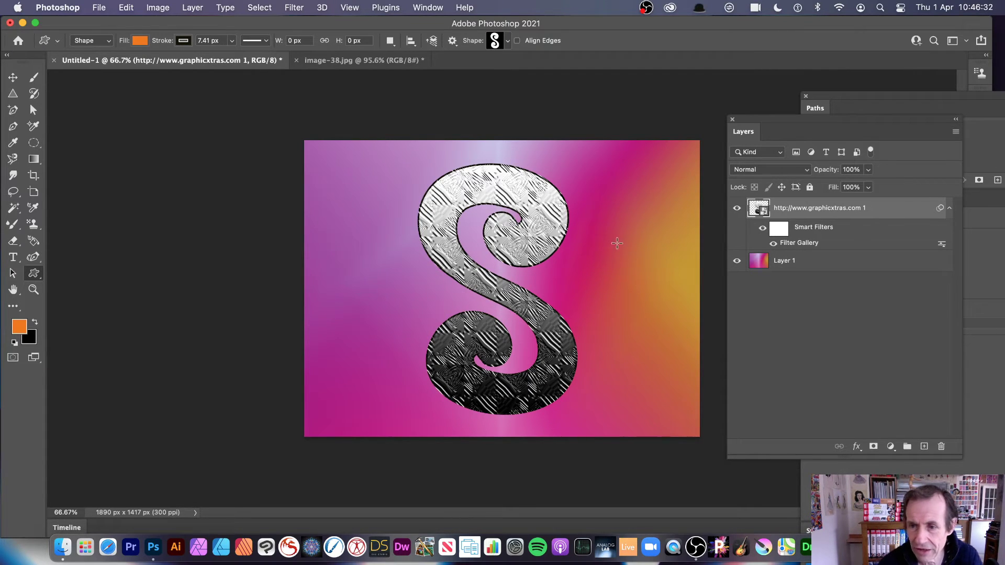
double_click(804, 246)
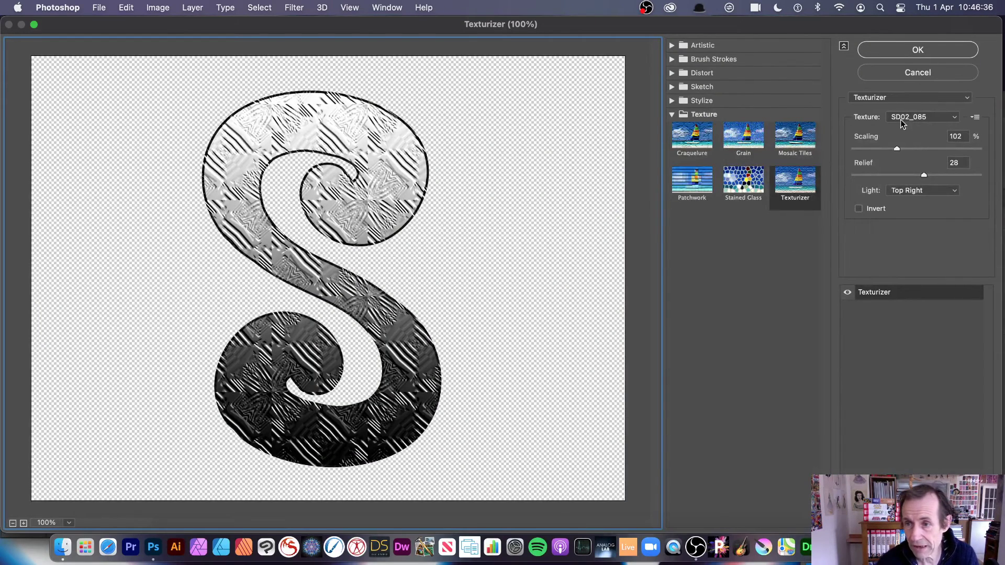
left_click_drag(910, 148, 852, 152)
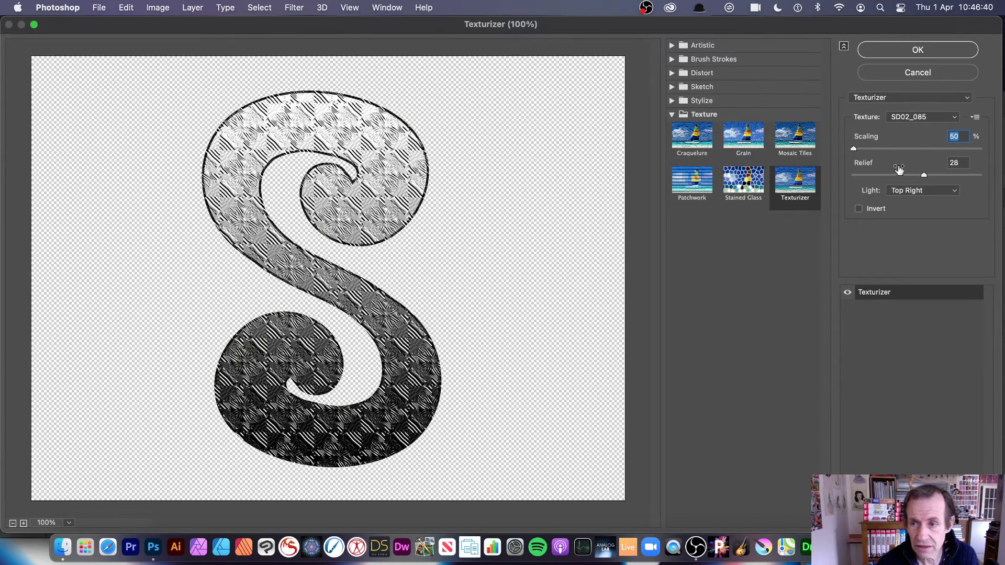
left_click_drag(907, 178, 999, 183)
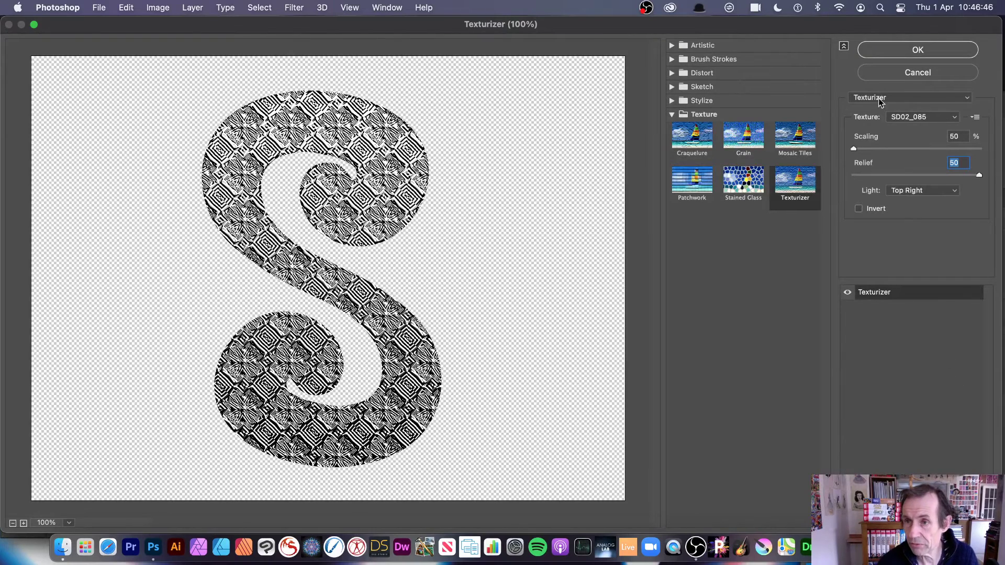
left_click(918, 52)
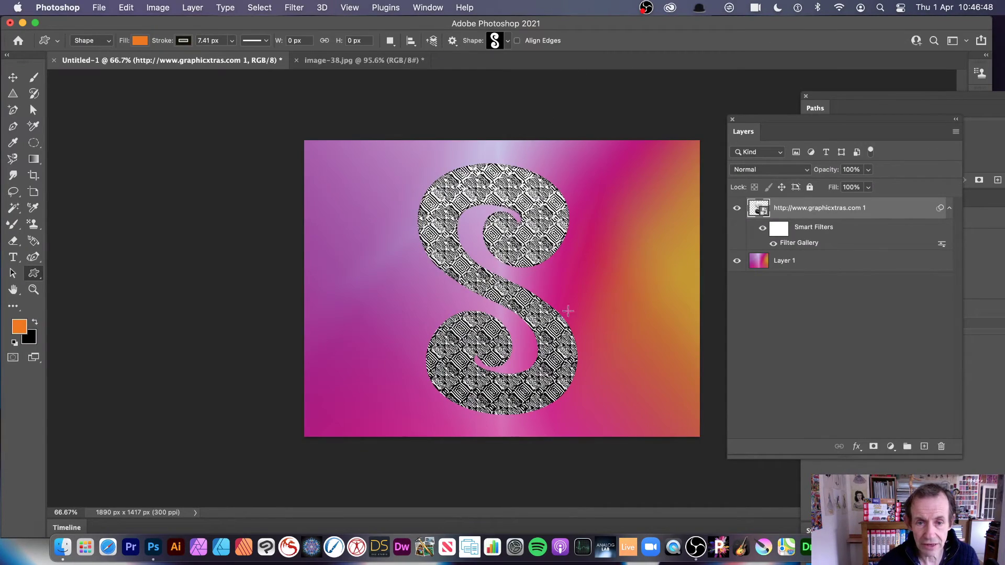
Step: Add a Bevel & Emboss layer style to the textured S shape with a size of 43 px
left_click(202, 6)
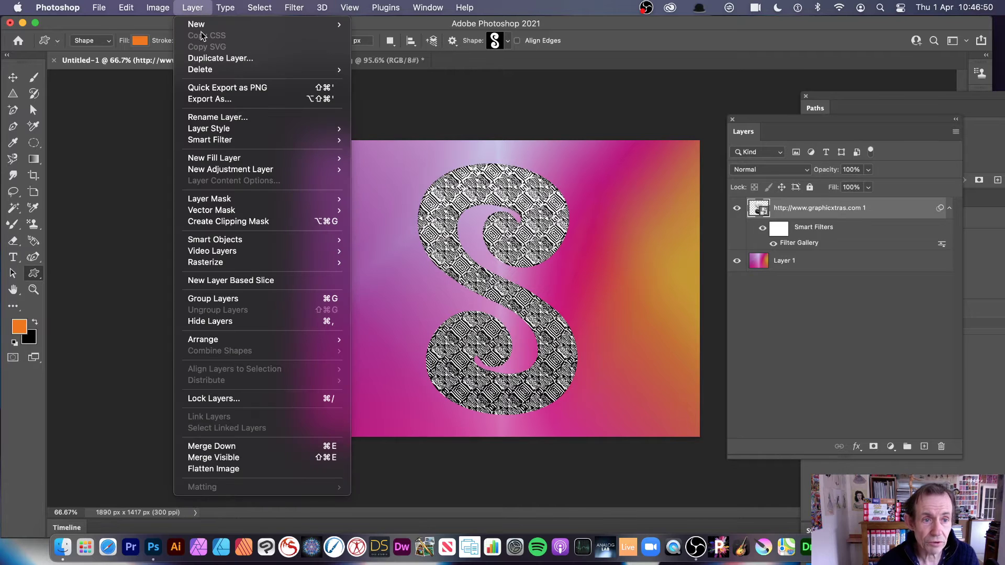
mouse_move(208, 131)
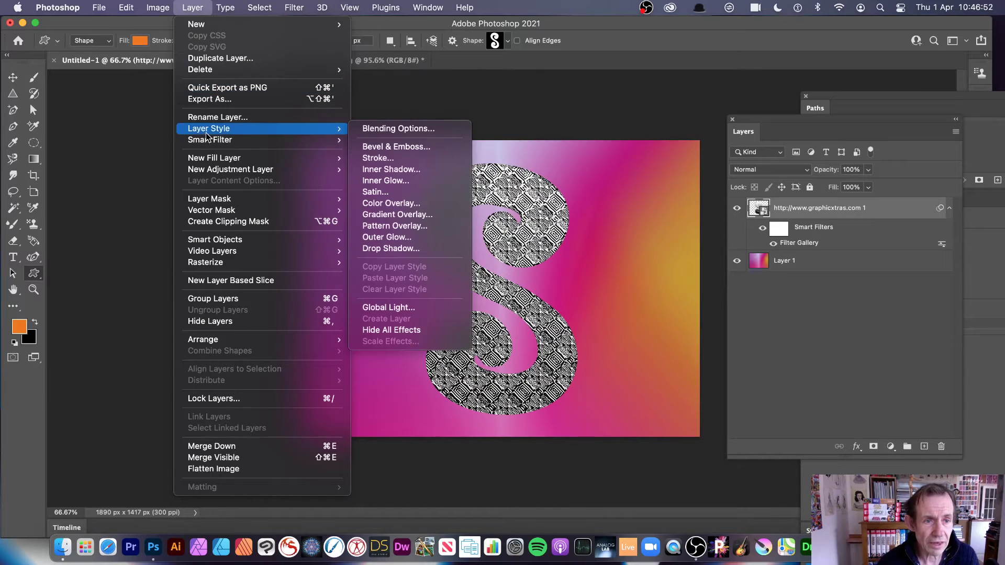
left_click(426, 152)
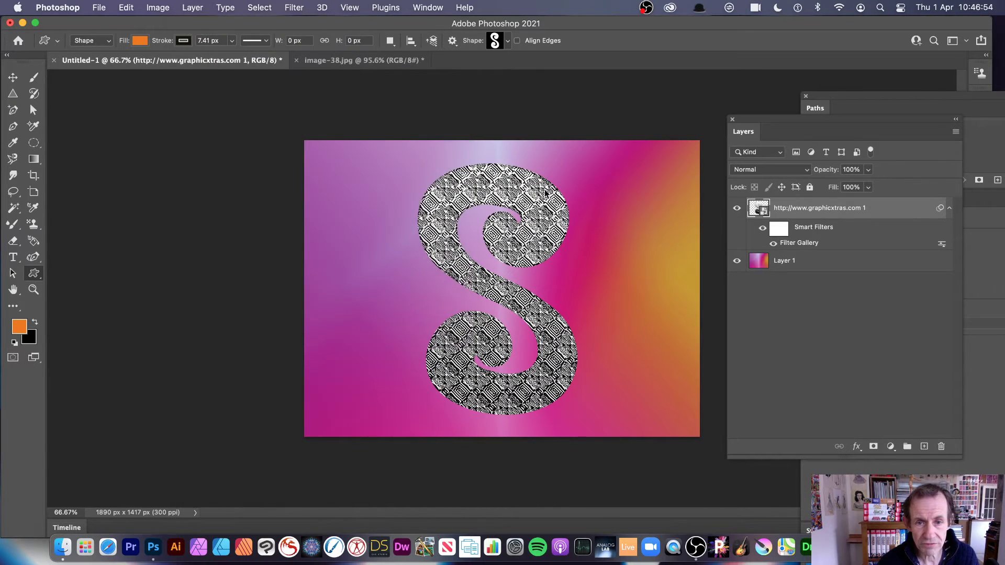
left_click_drag(759, 192, 753, 219)
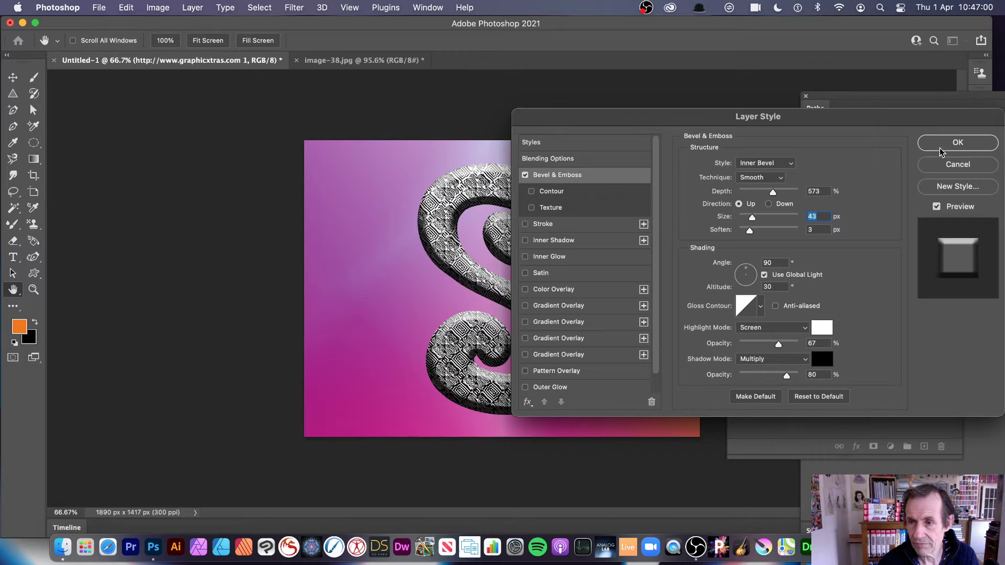
left_click(942, 146)
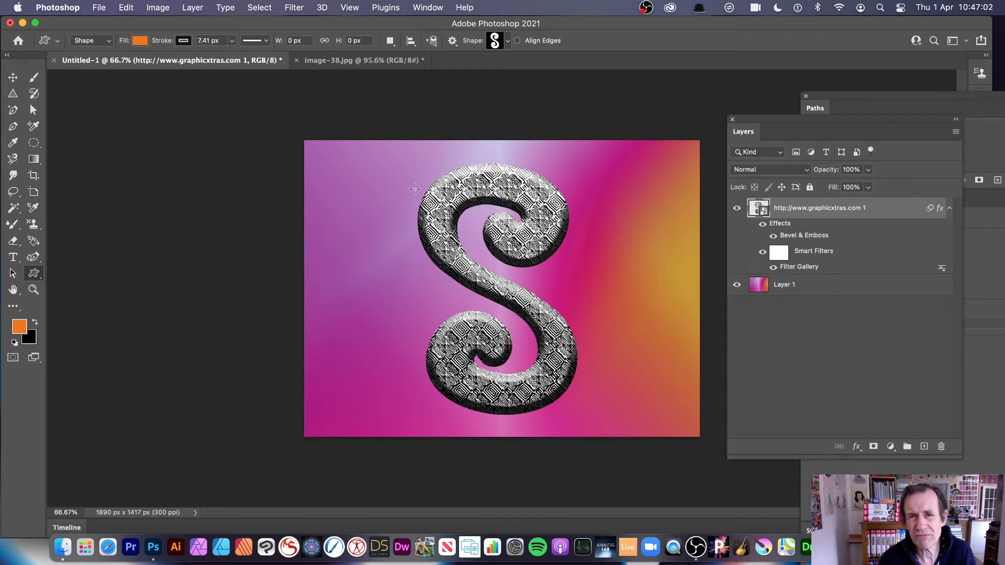
Step: Move the S shape slightly to the right and convert it with its bevel and smart filter into a new smart object
left_click(13, 77)
left_click_drag(471, 185, 492, 186)
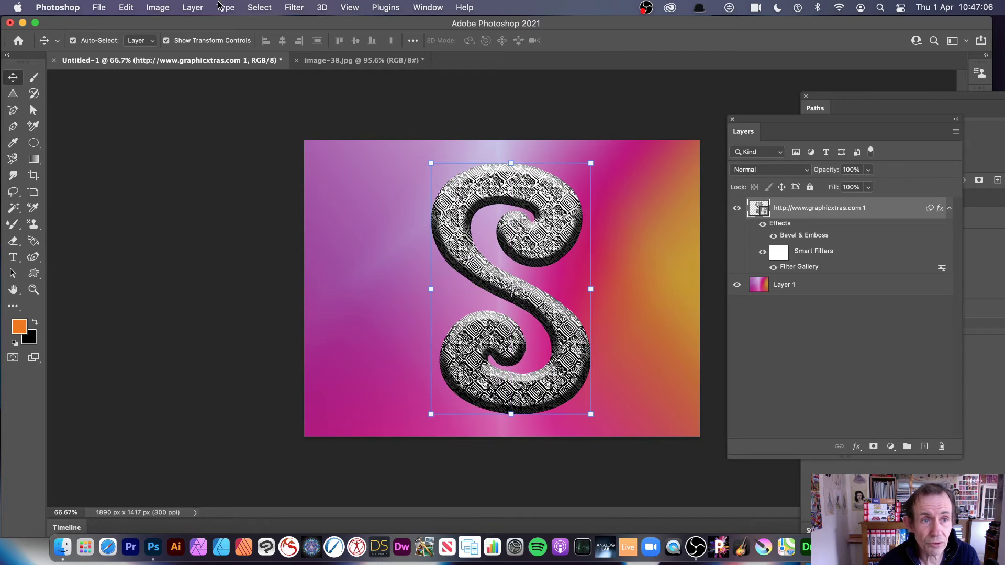
left_click(193, 7)
mouse_move(228, 240)
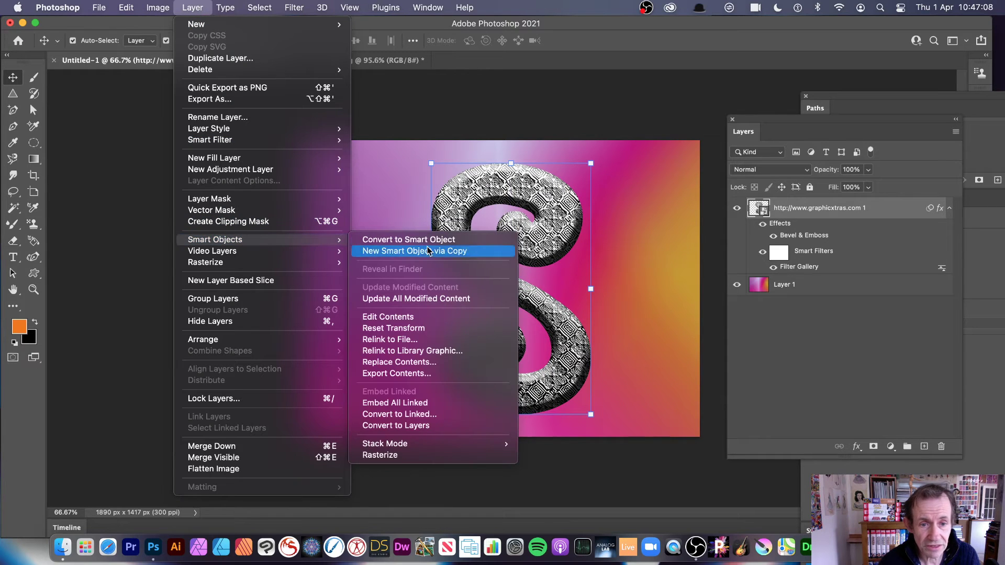
left_click(430, 240)
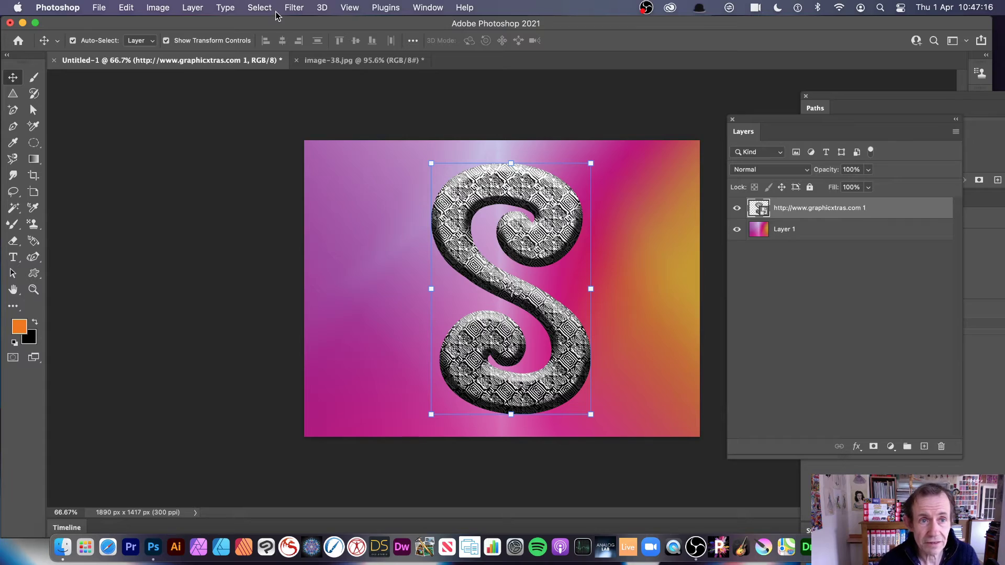
Step: Open the Filter Gallery on the S smart object, set the Texturizer scaling to 126%, and stack a second effect layer on it
left_click(293, 8)
left_click(314, 76)
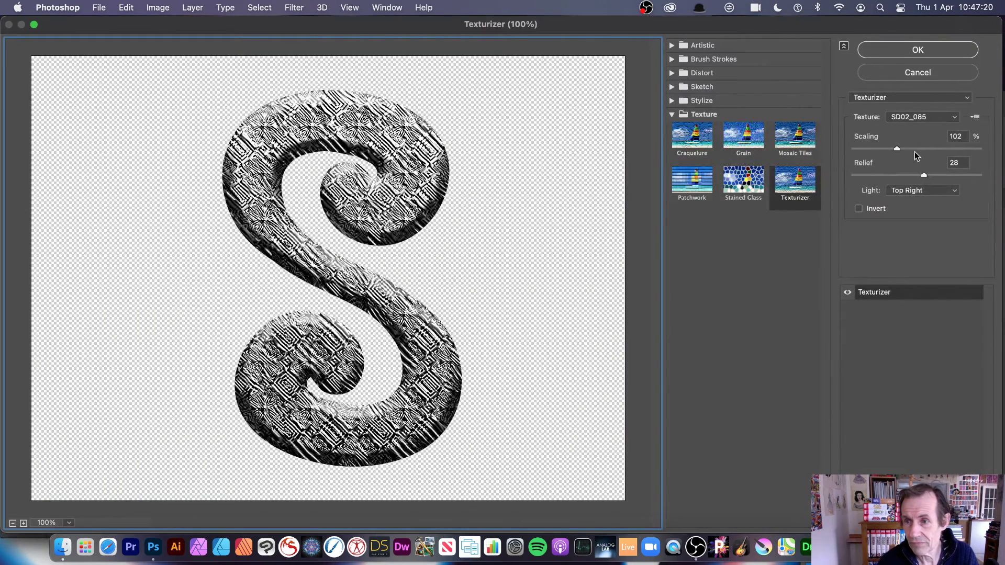
left_click(916, 150)
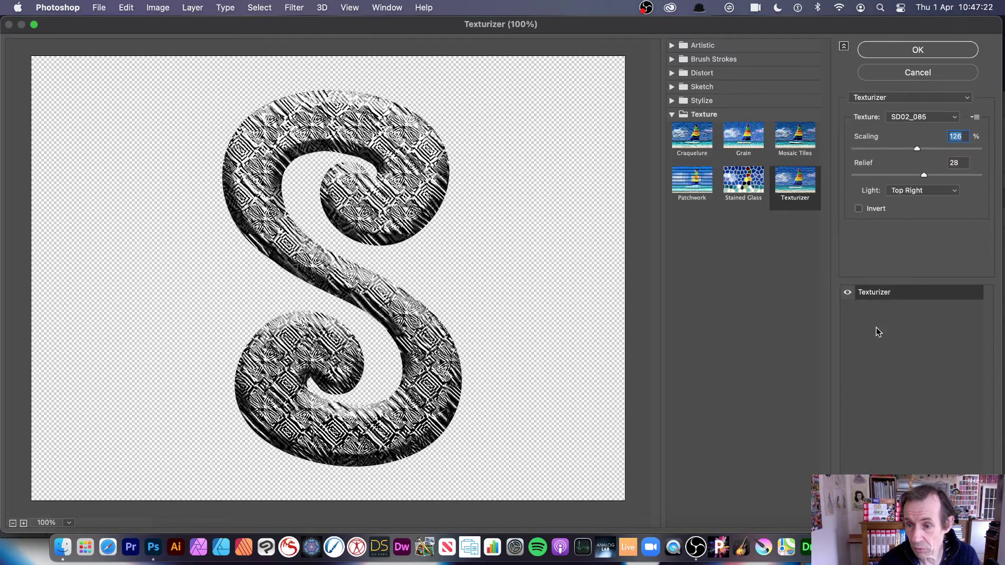
left_click(970, 523)
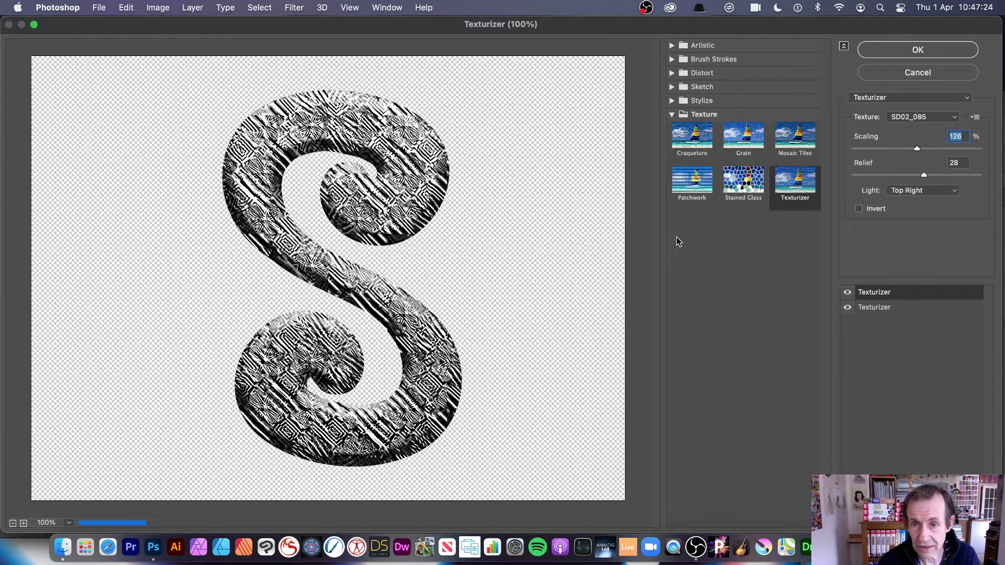
Step: Change the upper effect to the Sketch filter Bas Relief with detail 10 and smoothness 7, and apply the stack to the S shape
left_click(672, 100)
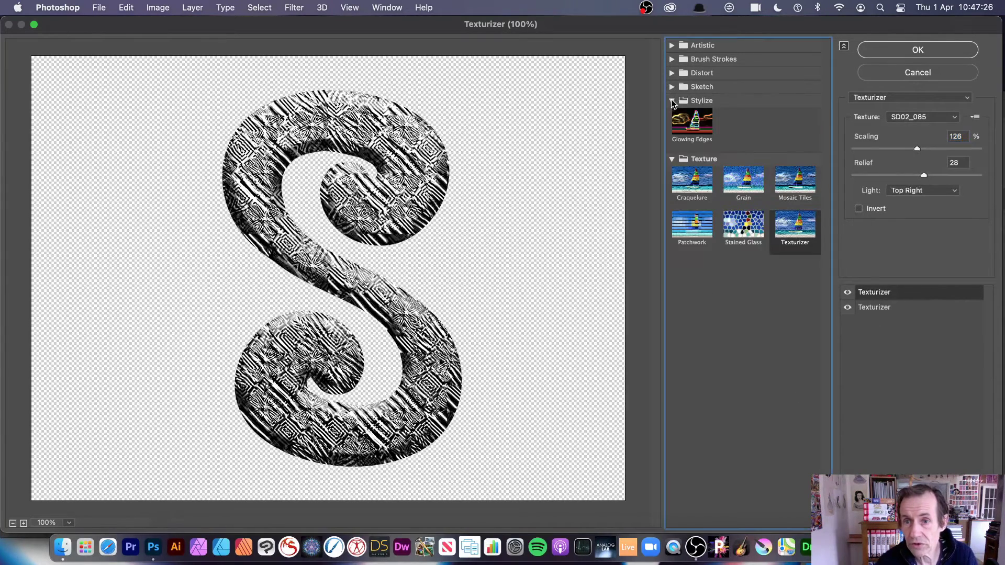
left_click(672, 87)
left_click(692, 108)
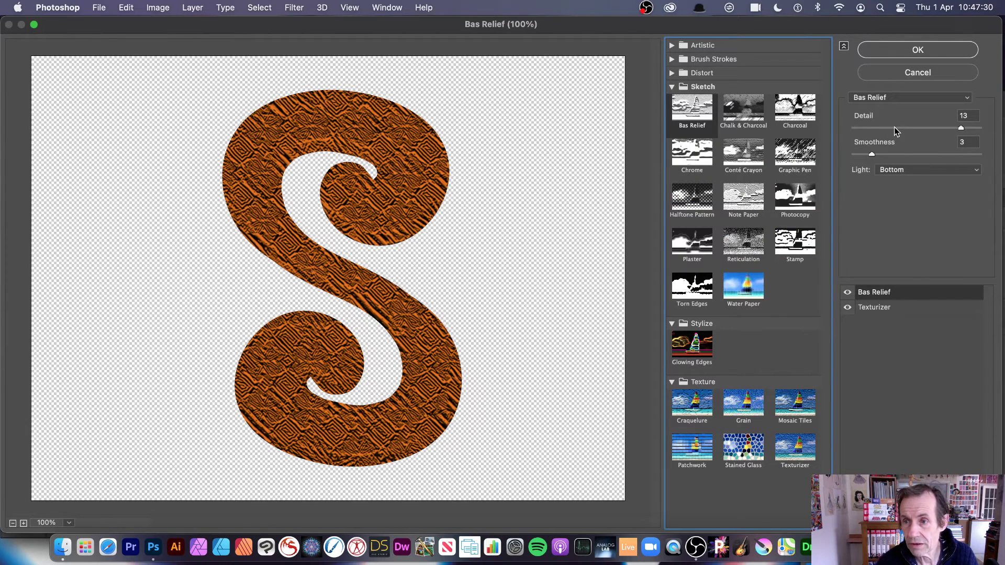
left_click_drag(961, 128, 933, 129)
left_click_drag(871, 154, 908, 156)
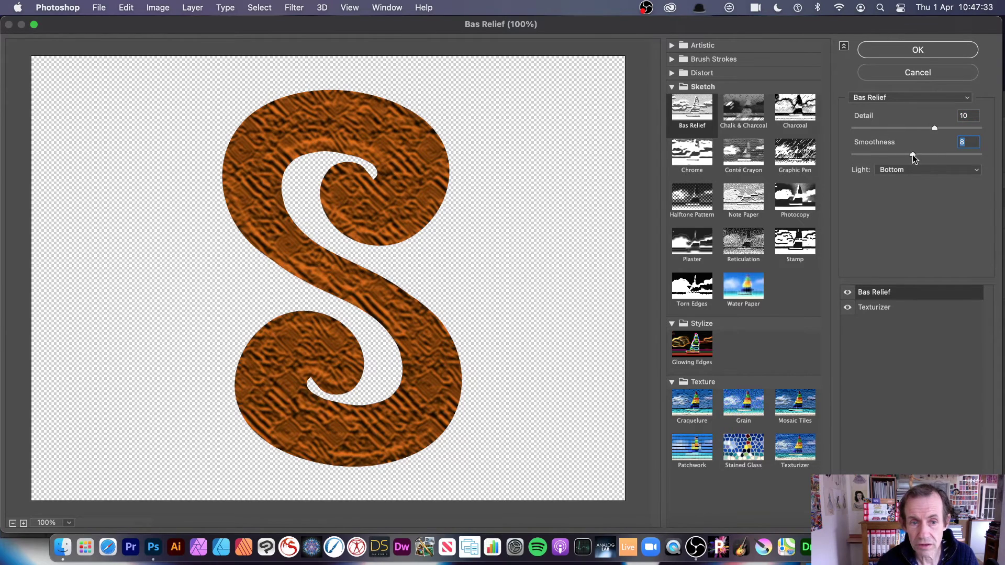
left_click(916, 51)
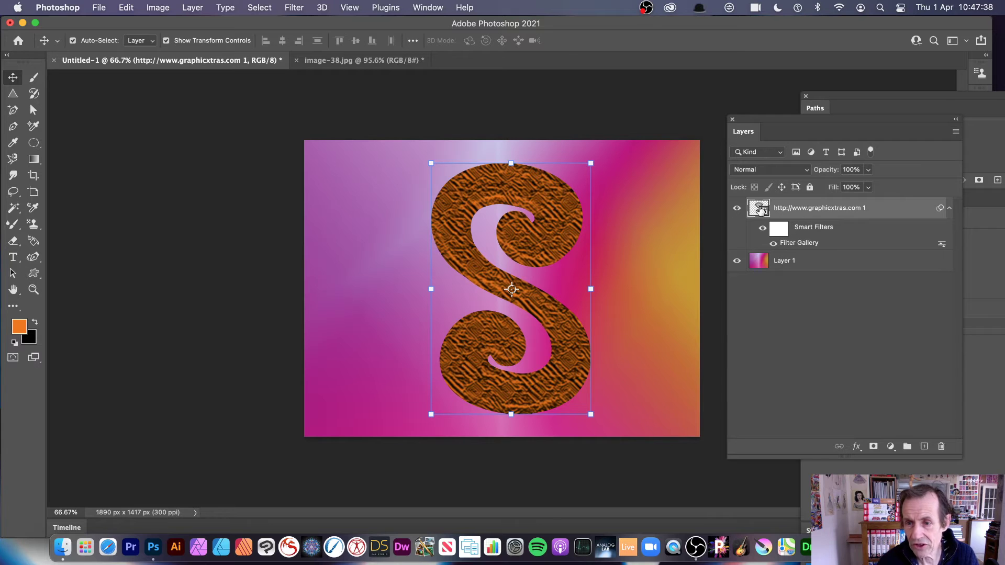
Step: Add a Bevel & Emboss layer style to the Bas Relief S shape
left_click(193, 7)
mouse_move(209, 129)
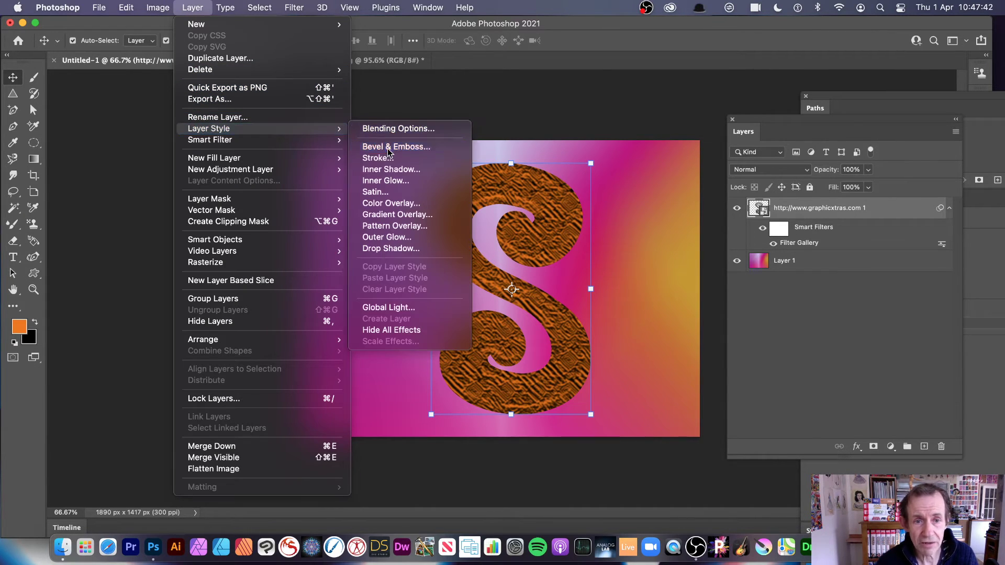
left_click(389, 151)
left_click_drag(688, 125, 538, 127)
left_click(785, 141)
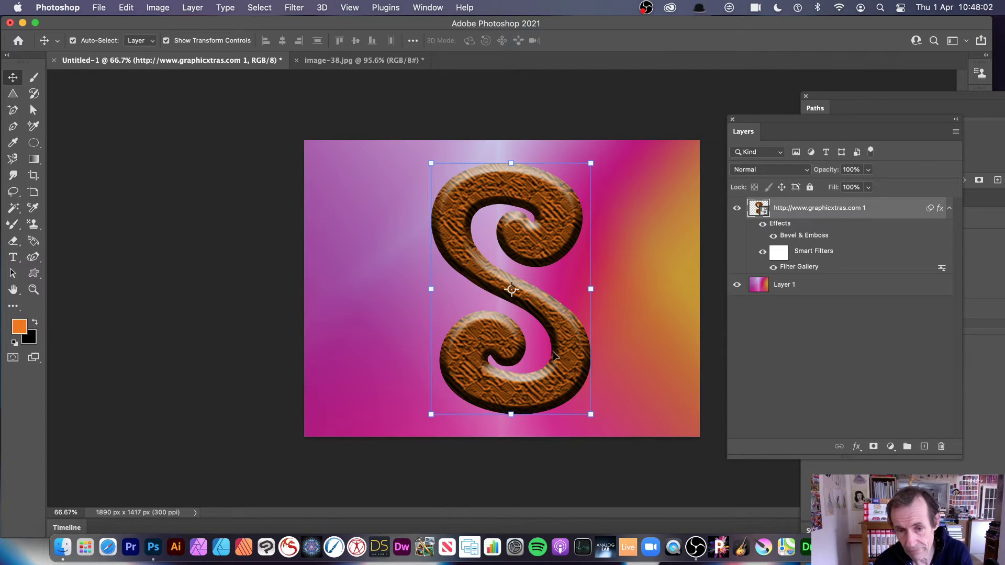
Step: Delete the S shape layer and add the word "type" in 12 pt Myriad Pro Bold over the gradient
key("Delete")
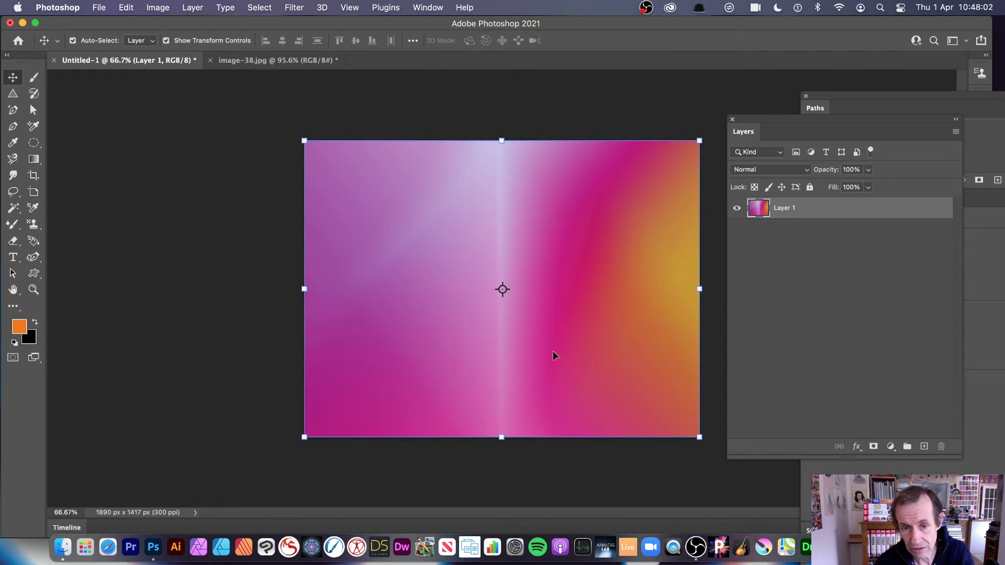
left_click(13, 257)
left_click(404, 268)
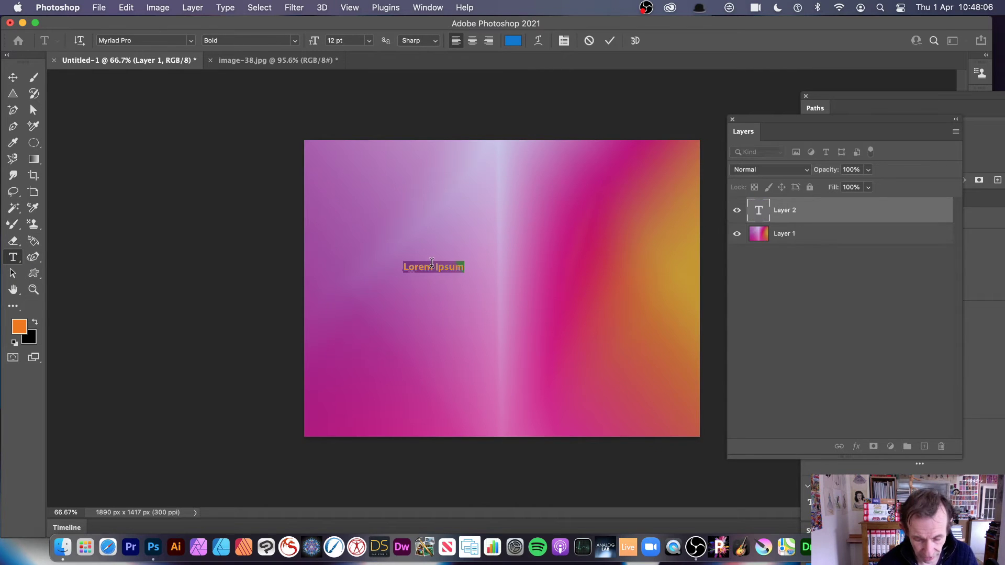
type("type")
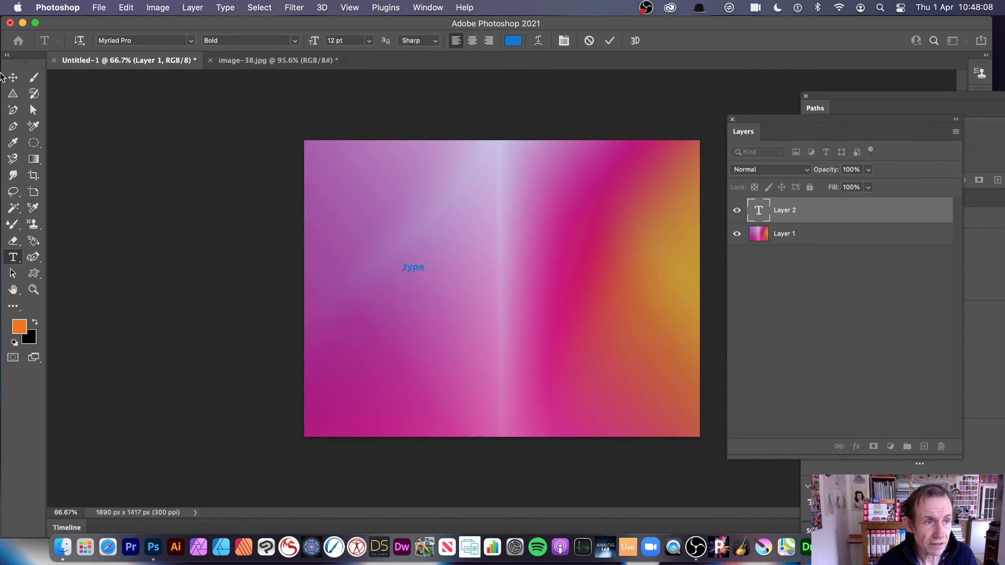
Step: Scale the "type" text to about 1241% width and 1420% height and place it near the middle of the canvas
left_click(13, 77)
left_click_drag(425, 270, 666, 415)
left_click_drag(630, 342, 580, 272)
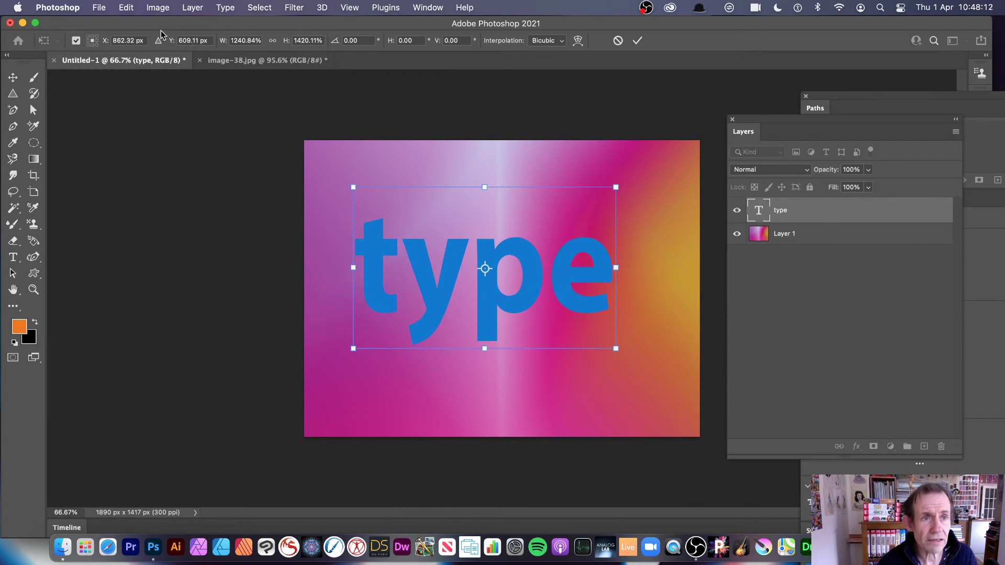
left_click(225, 7)
left_click(226, 7)
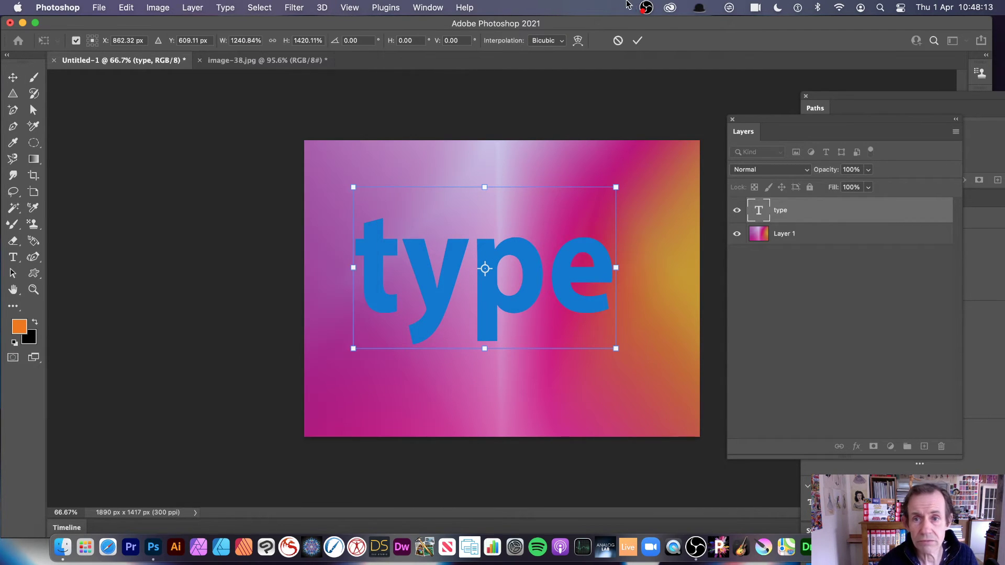
left_click(637, 41)
Step: Convert the "type" text layer to a smart object
left_click(194, 7)
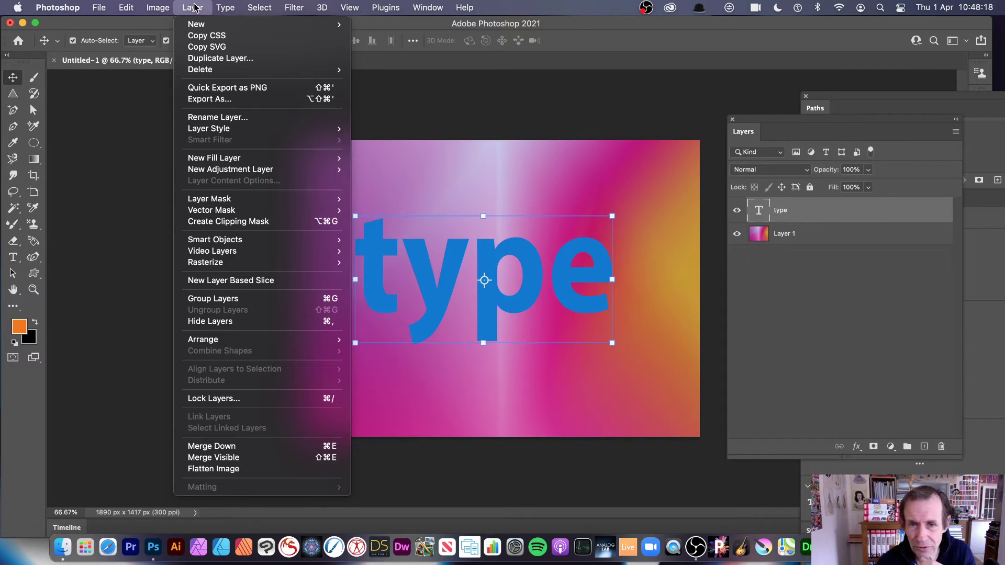
mouse_move(218, 213)
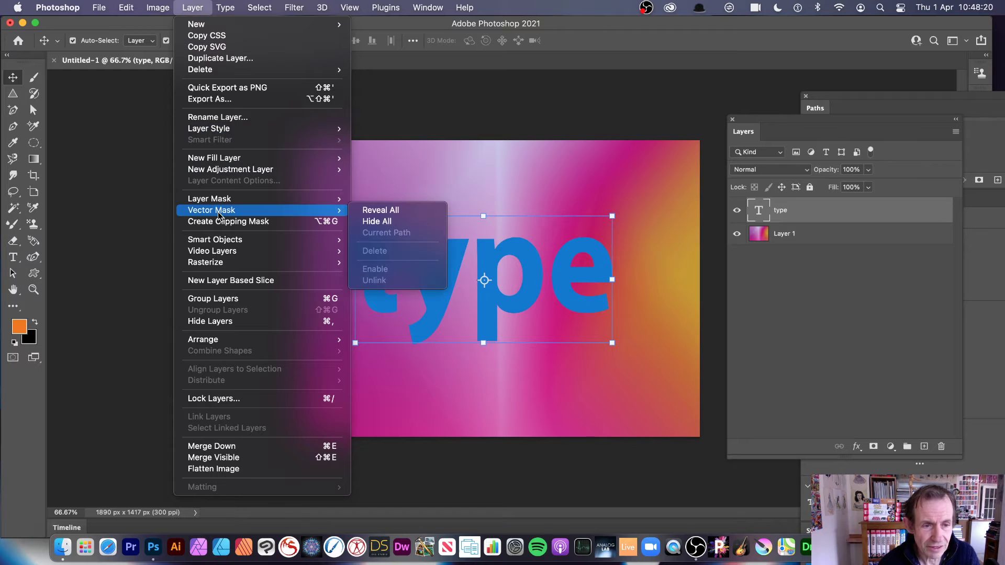
mouse_move(226, 240)
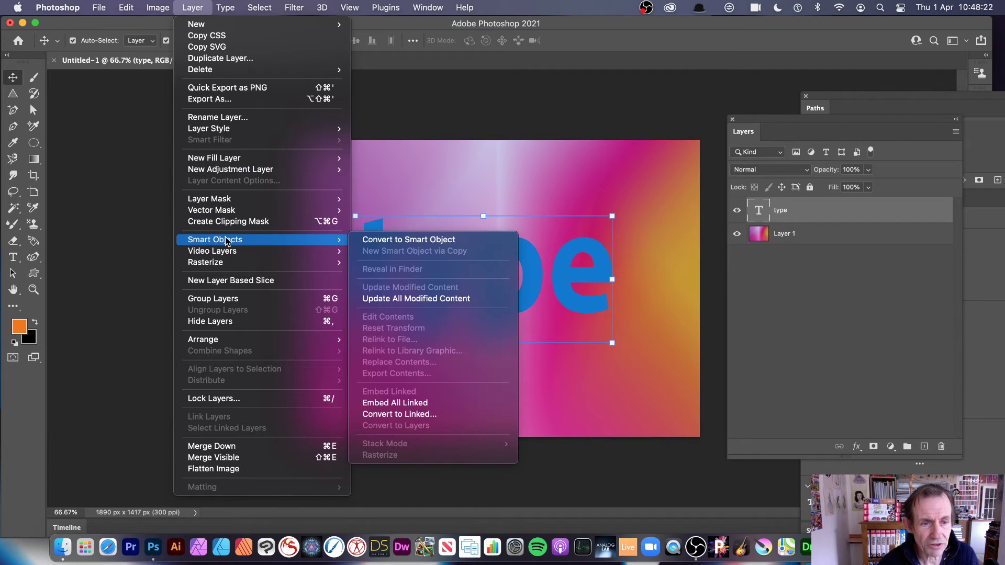
left_click(425, 240)
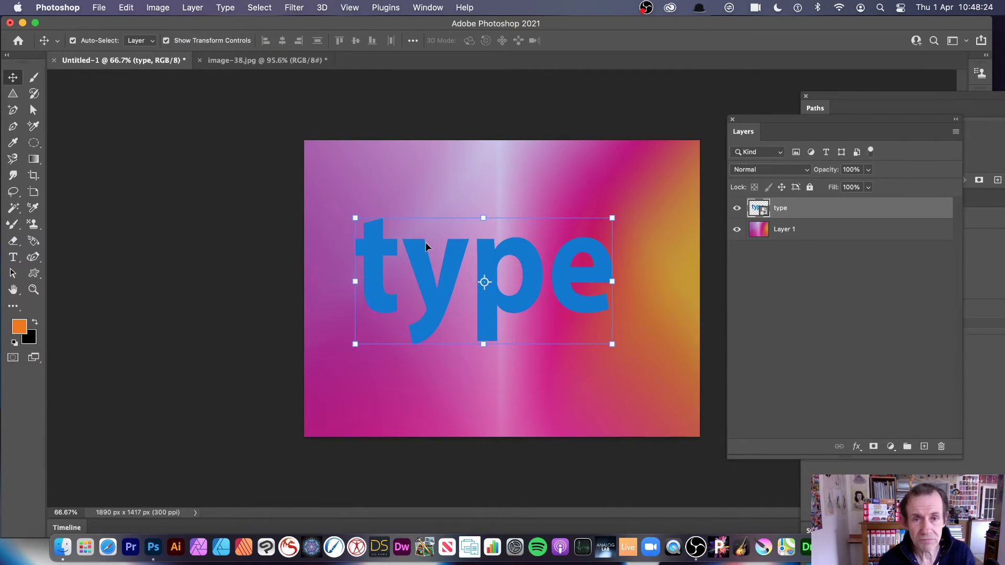
Step: Apply the Filter Gallery to the "type" smart object with Bas Relief hidden so that only the Texturizer is used
left_click(296, 7)
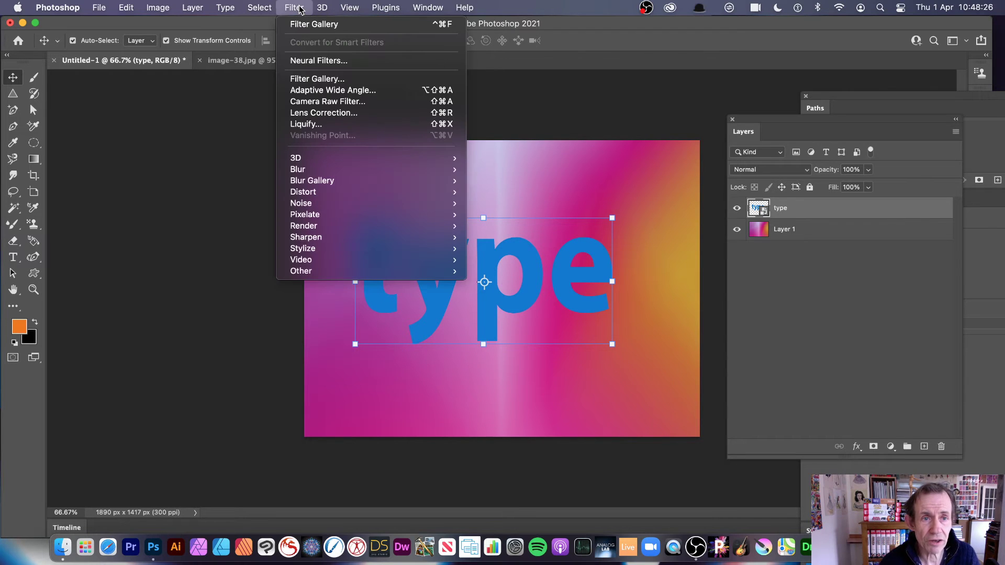
left_click(321, 81)
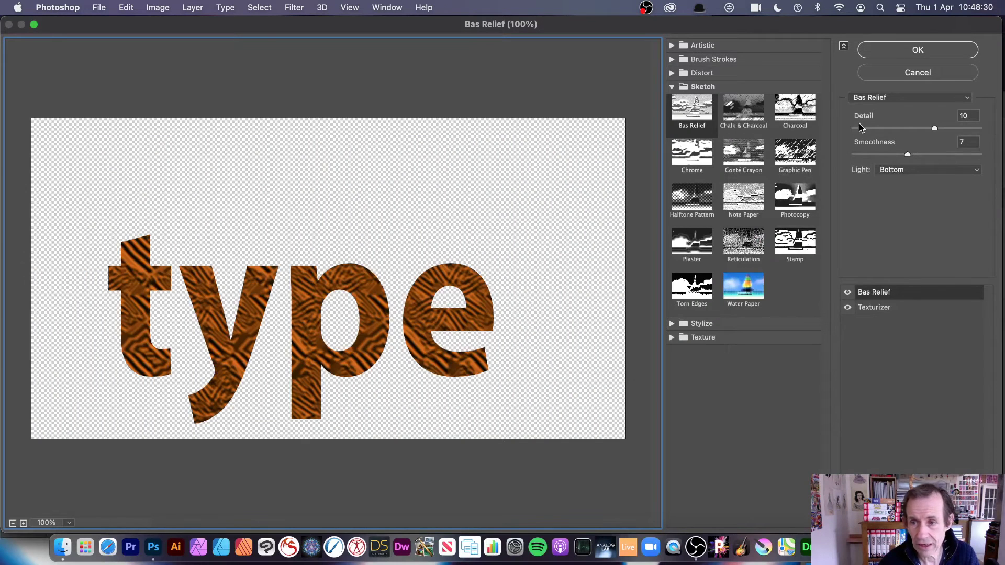
left_click(848, 293)
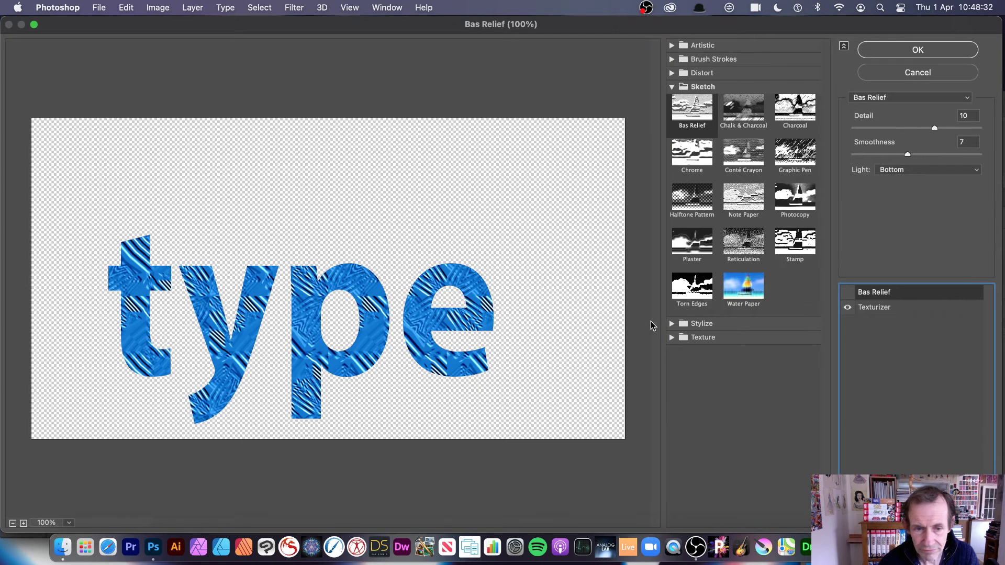
left_click(915, 50)
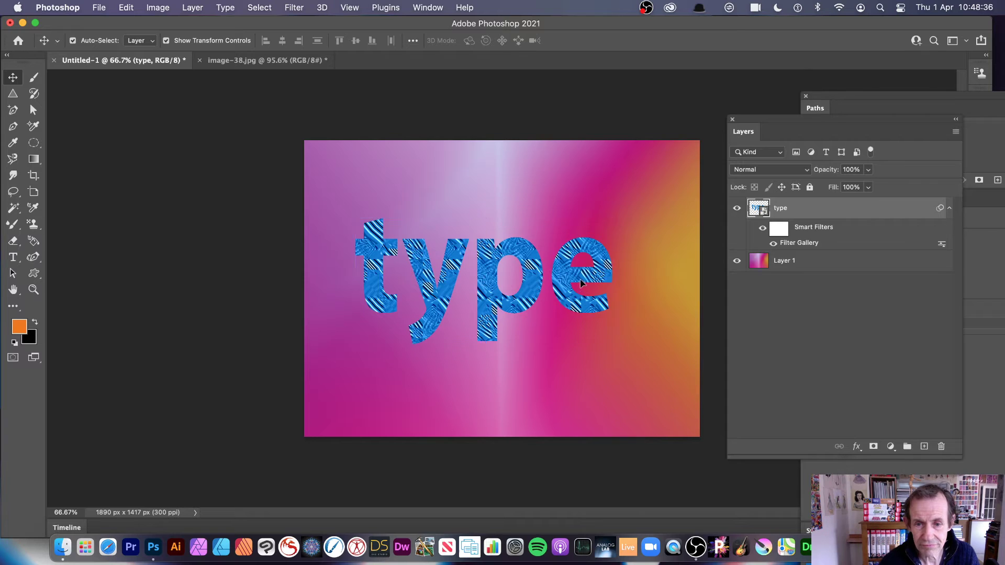
Step: Move the textured "type" text slightly up and to the right, and add a Bevel & Emboss style with 573% depth and 43 px size
left_click_drag(575, 287, 585, 270)
left_click(185, 7)
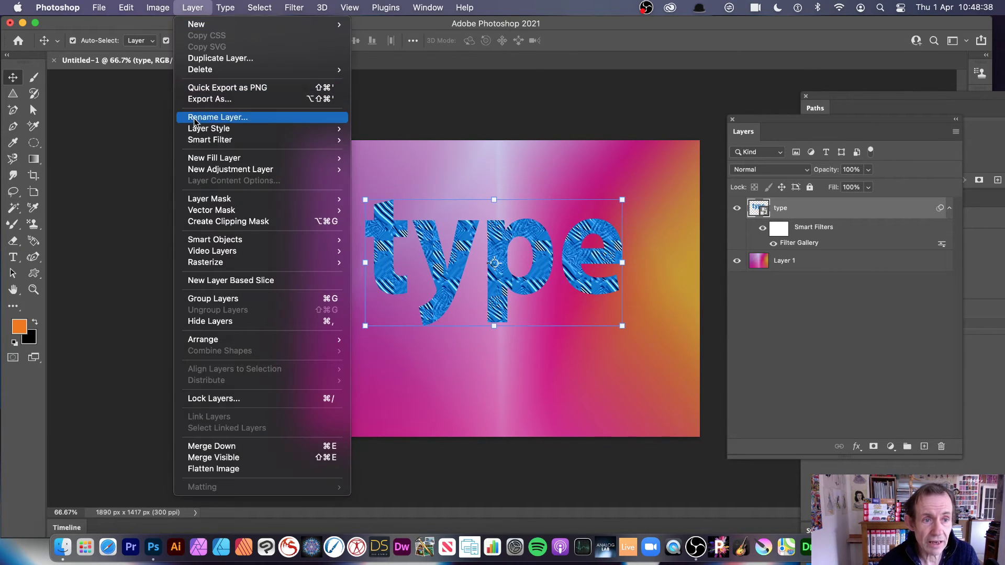
mouse_move(220, 129)
left_click(400, 151)
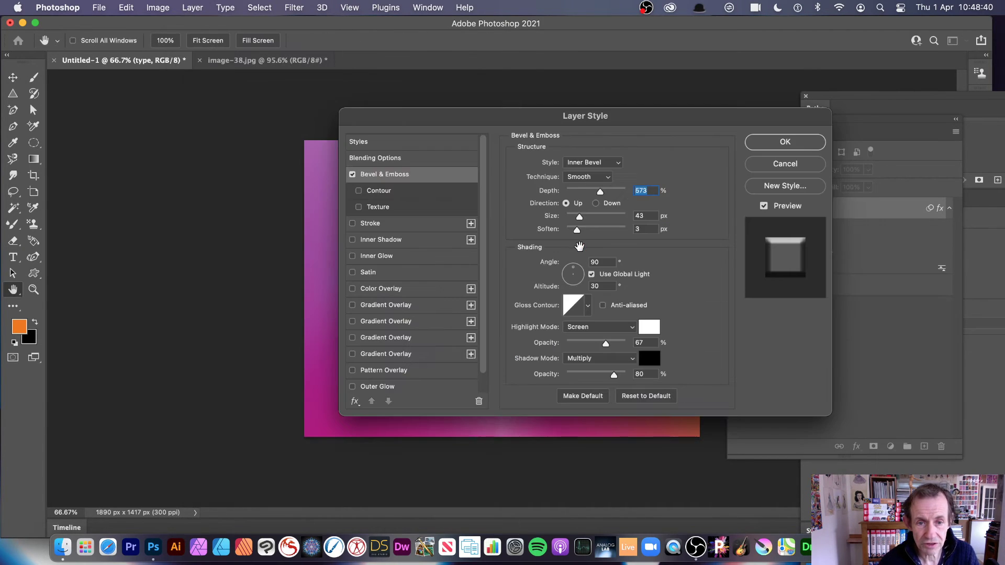
left_click(787, 144)
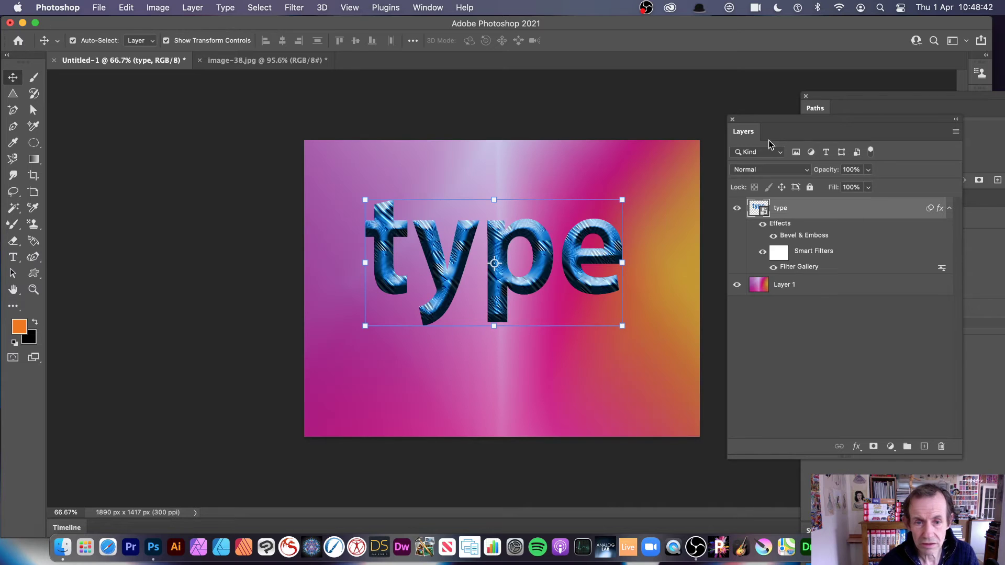
Step: Delete the beveled "type" layer, leaving only the gradient Layer 1
left_click(561, 300)
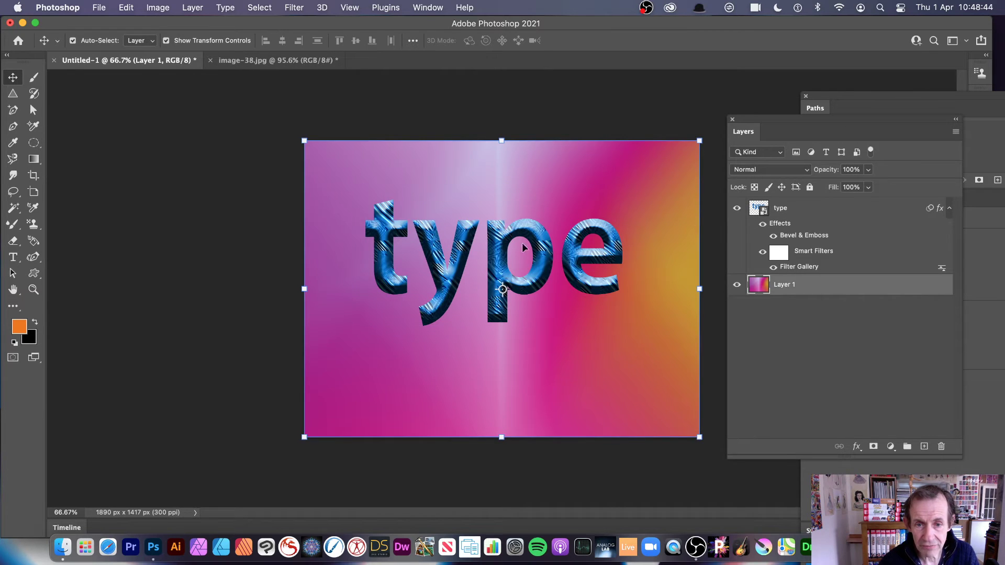
left_click_drag(523, 246, 538, 231)
key("BackSpace")
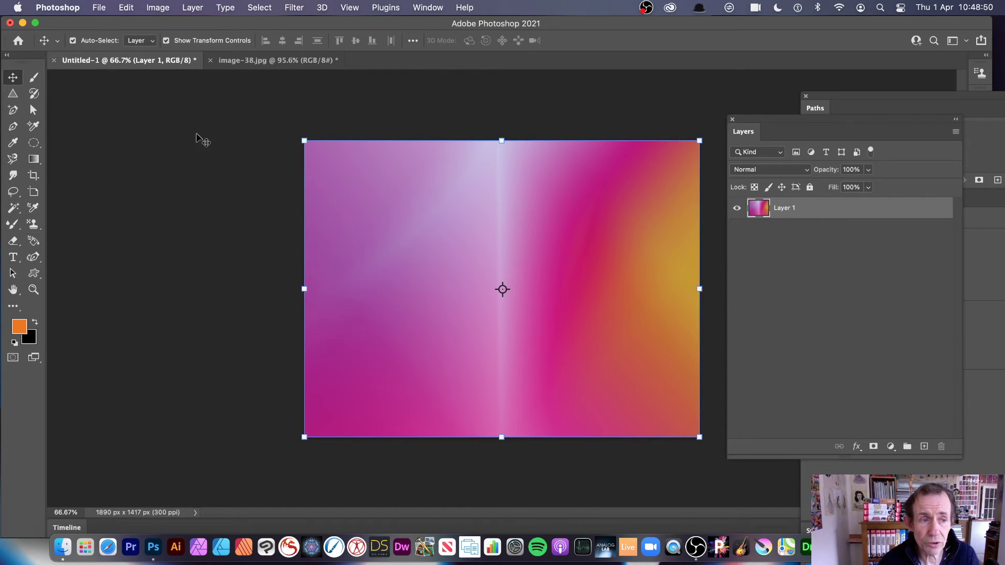
Step: Turn on Pattern Preview for the gradient document and commit Layer 1's transform at 100% scale
left_click(348, 6)
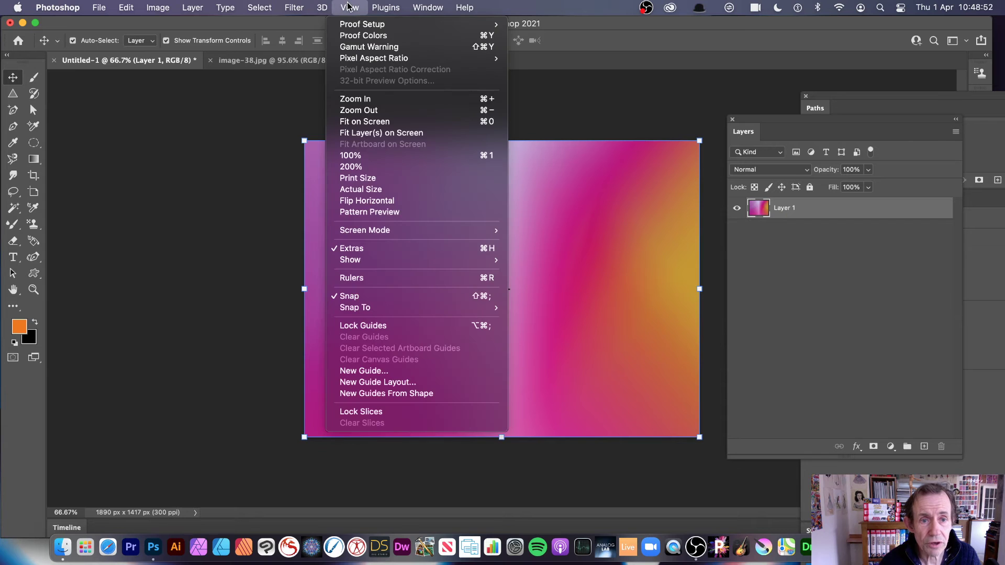
left_click(389, 211)
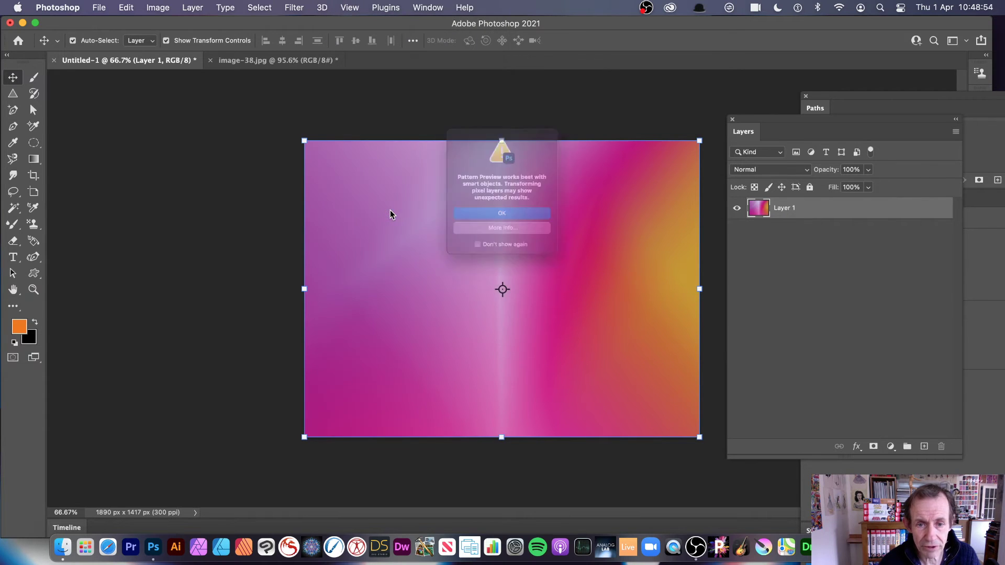
left_click(541, 225)
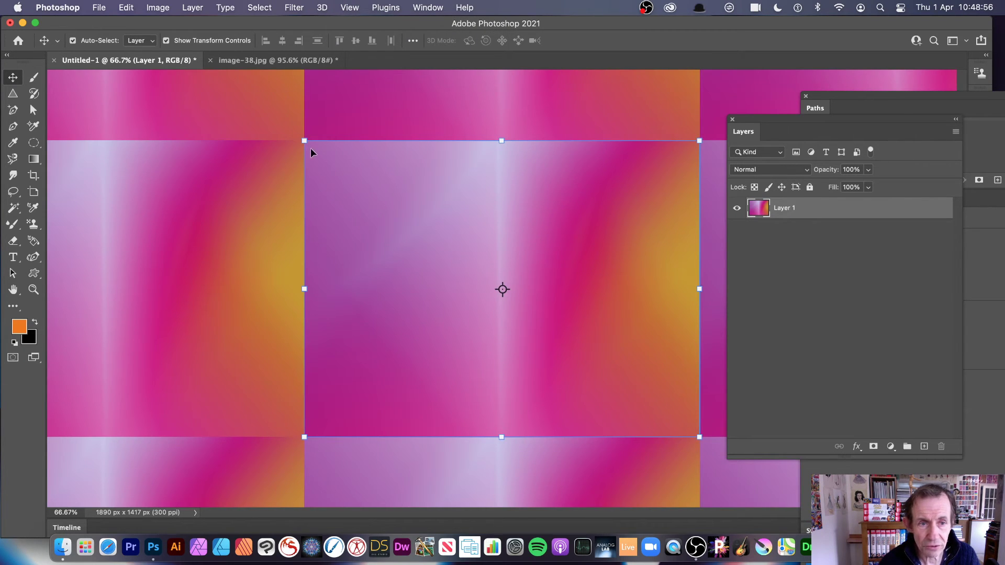
mouse_move(305, 140)
left_mouse_down()
mouse_move(406, 245)
mouse_move(290, 145)
mouse_move(307, 143)
left_mouse_up()
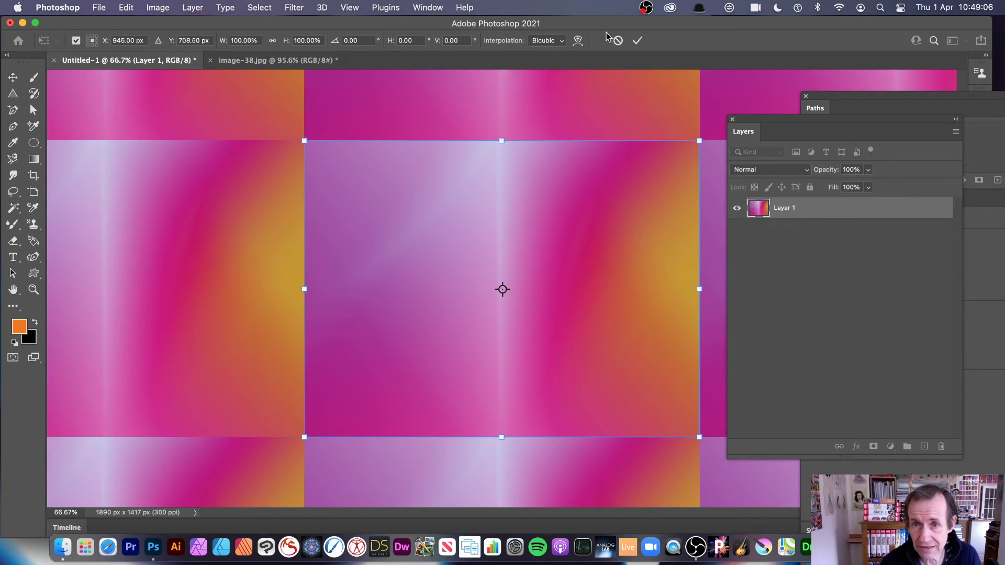
left_click(636, 40)
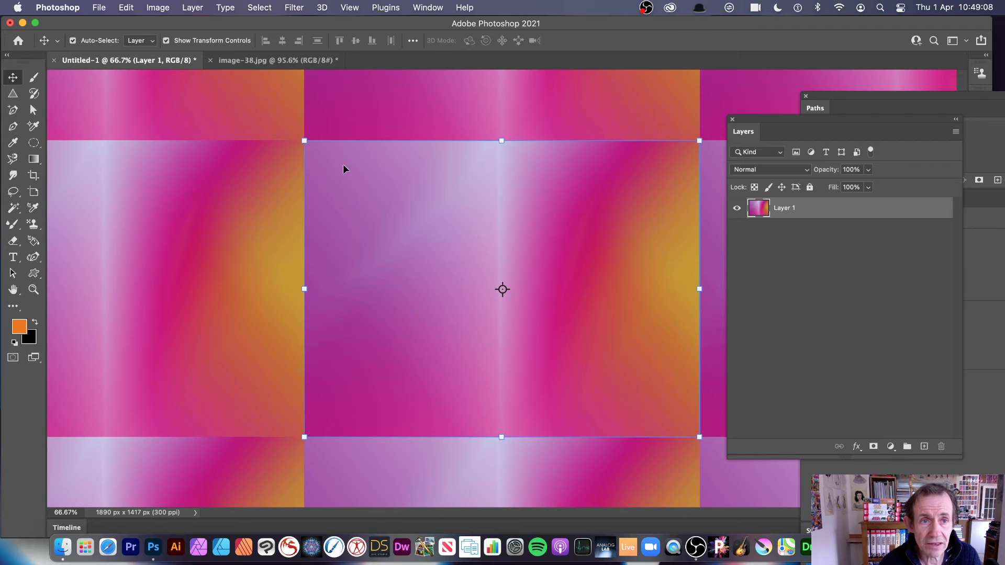
Step: Open the Filter Gallery for Layer 1 despite the Pattern Preview limitation and set the hidden Bas Relief effect's Detail to 9
left_click(297, 8)
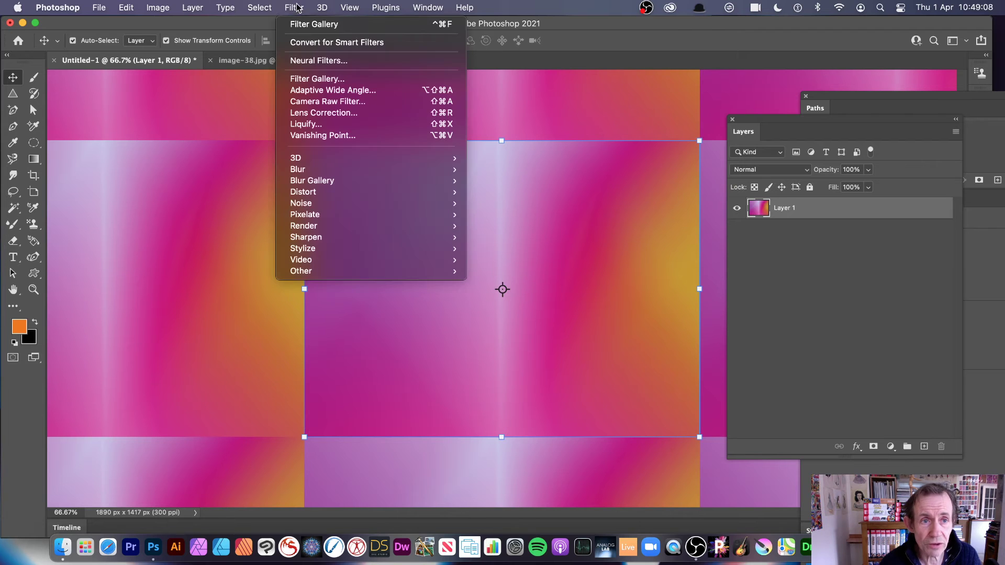
left_click(316, 80)
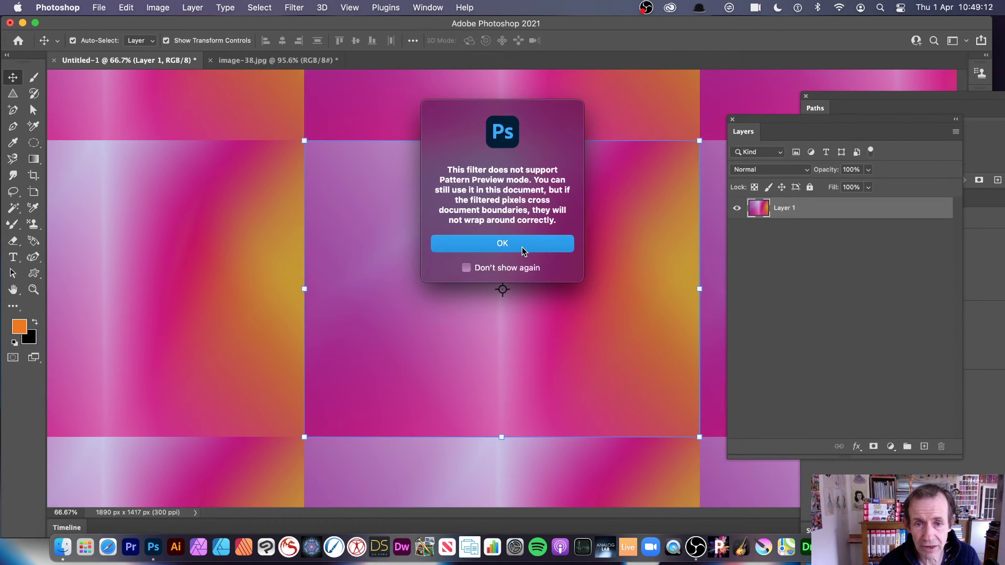
left_click(523, 248)
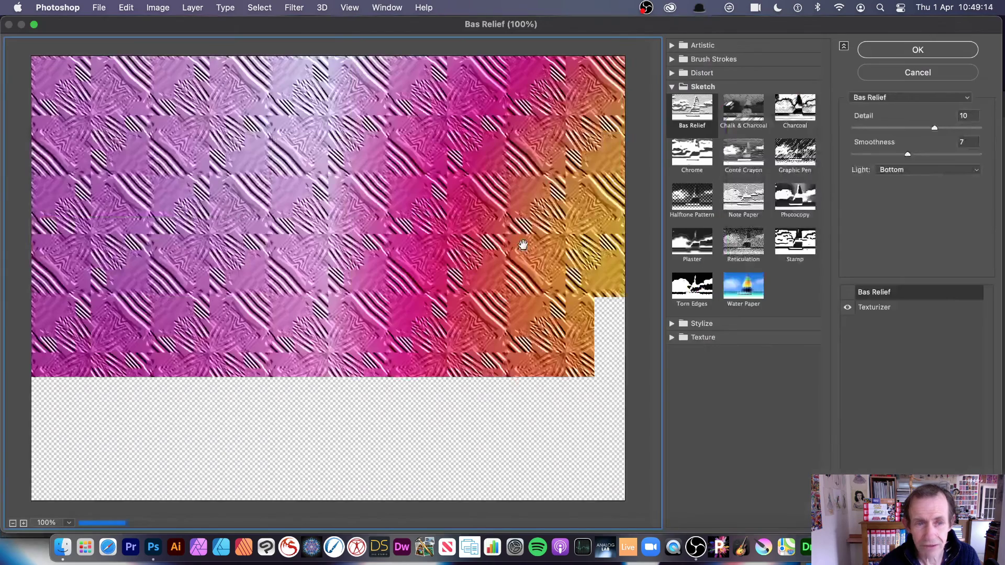
left_click(922, 127)
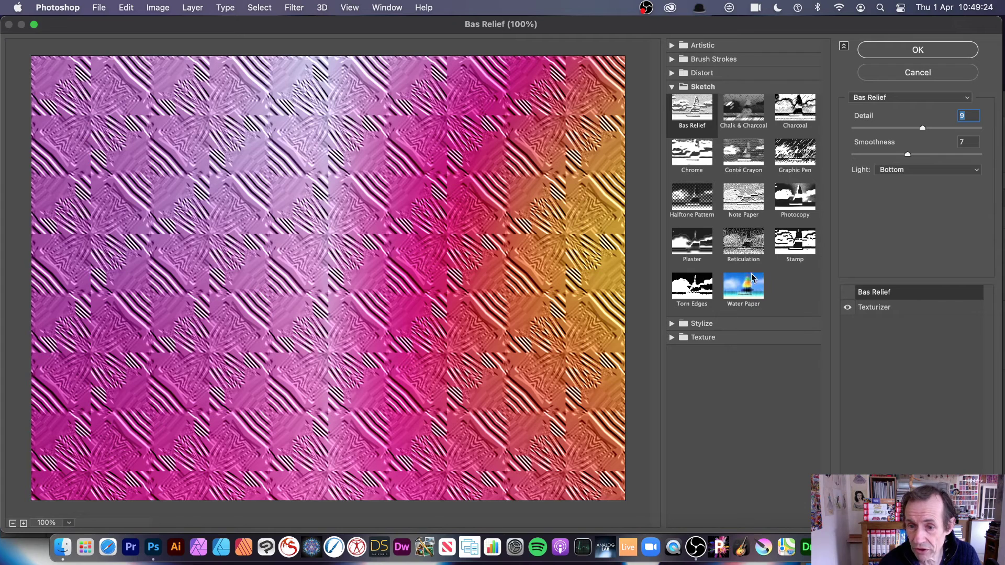
Step: Load SD03_003.psd from the Displacement Maps 3 folder as the Texturizer texture and apply the gallery effect to Layer 1
left_click(874, 309)
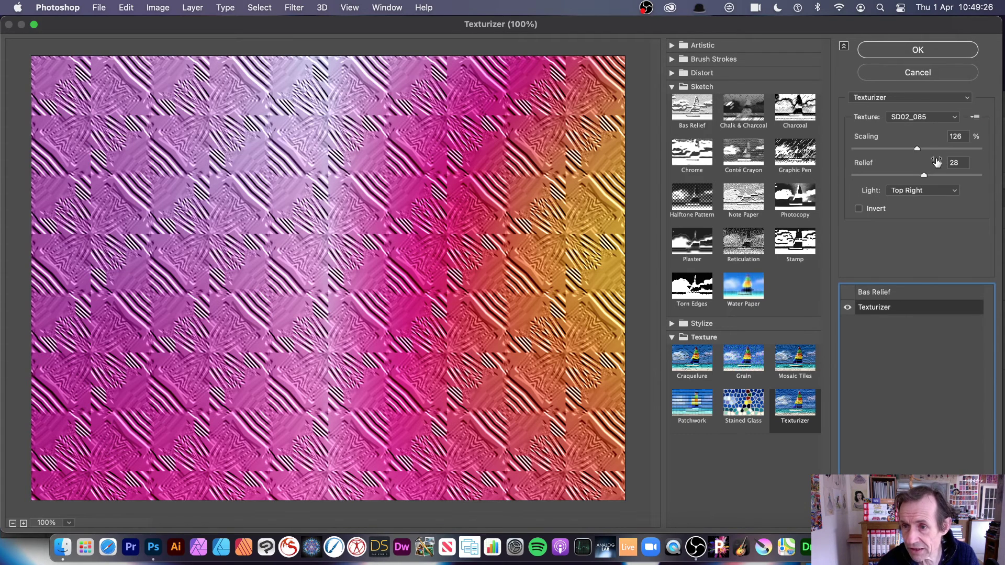
left_click(975, 118)
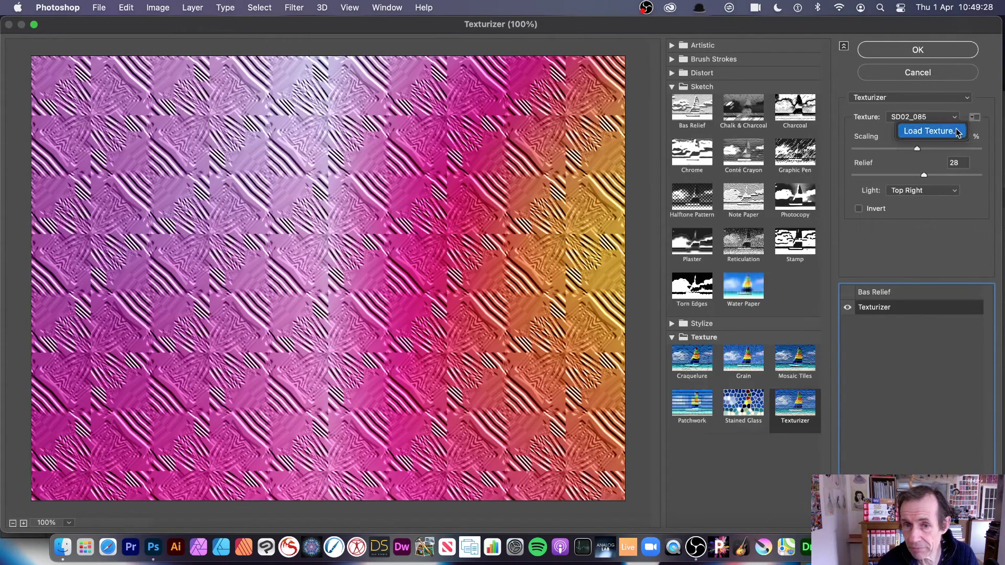
left_click(955, 131)
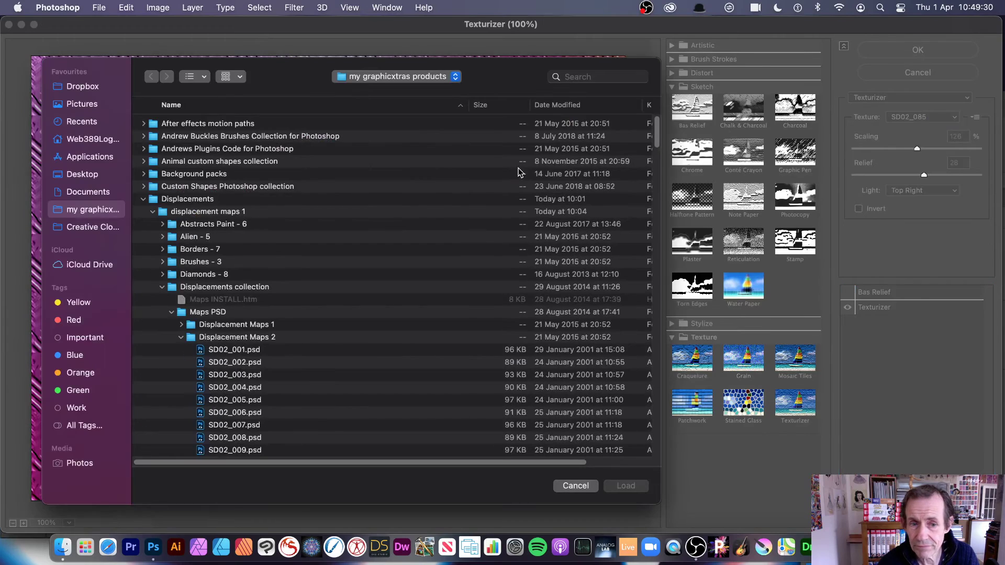
scroll(653, 324, "down", 15)
scroll(656, 307, "down", 10)
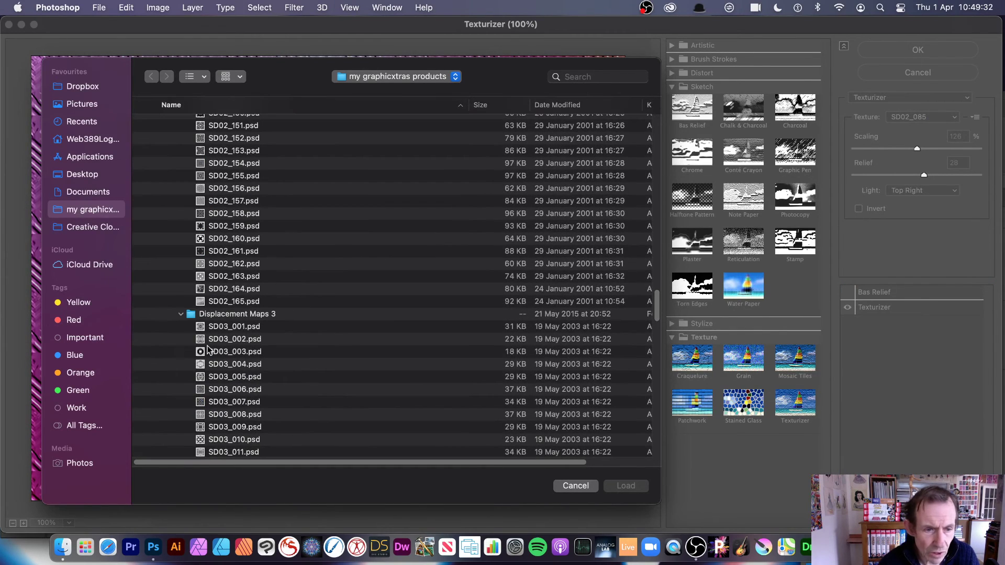
left_click(221, 343)
left_click(244, 354)
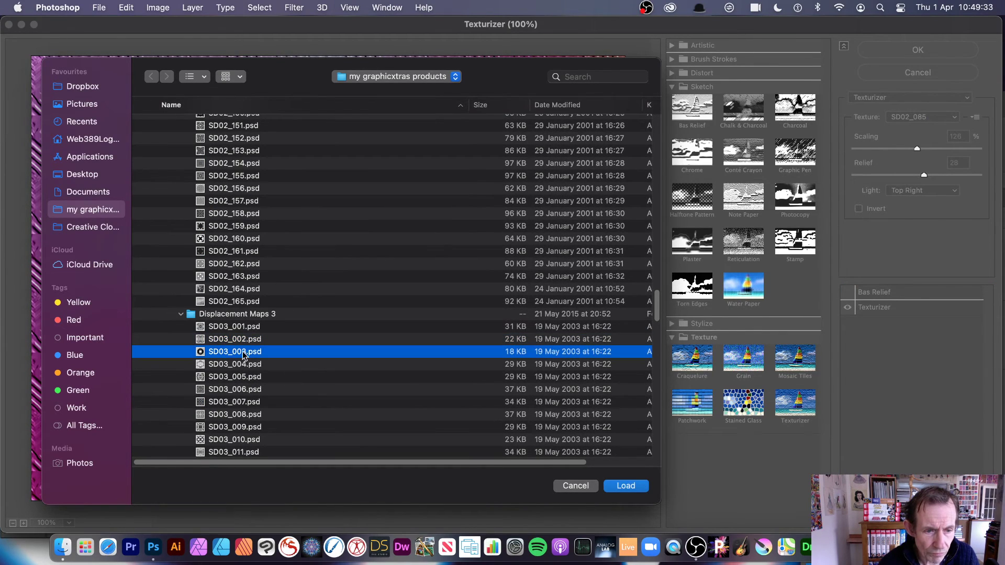
left_click(628, 485)
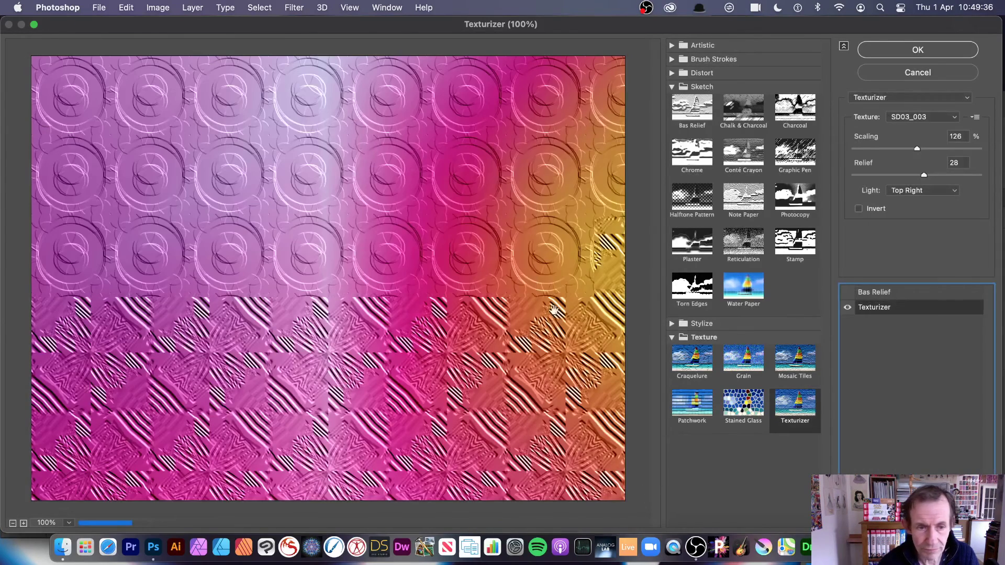
left_click(896, 50)
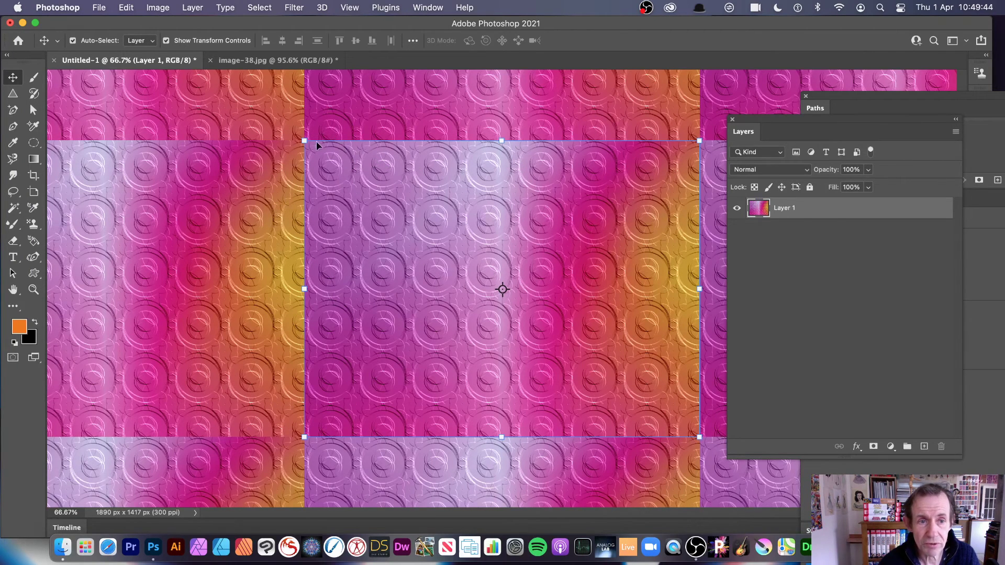
Step: Scale Layer 1 to about 64% width and 62% height, place it near the pattern tile's upper-left corner, and commit the transform
left_click_drag(305, 140, 446, 253)
left_click_drag(515, 306, 381, 205)
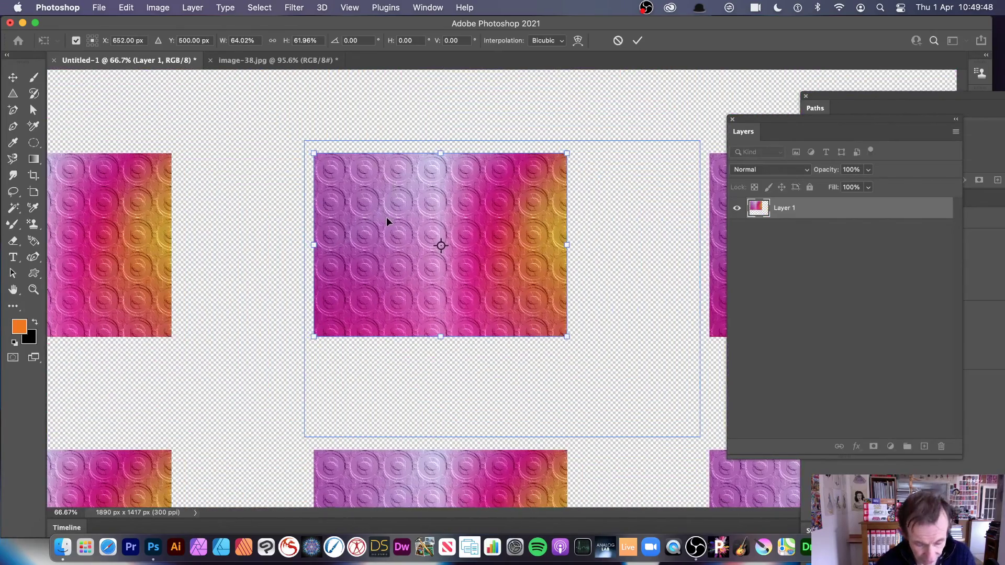
left_click_drag(440, 242, 515, 313)
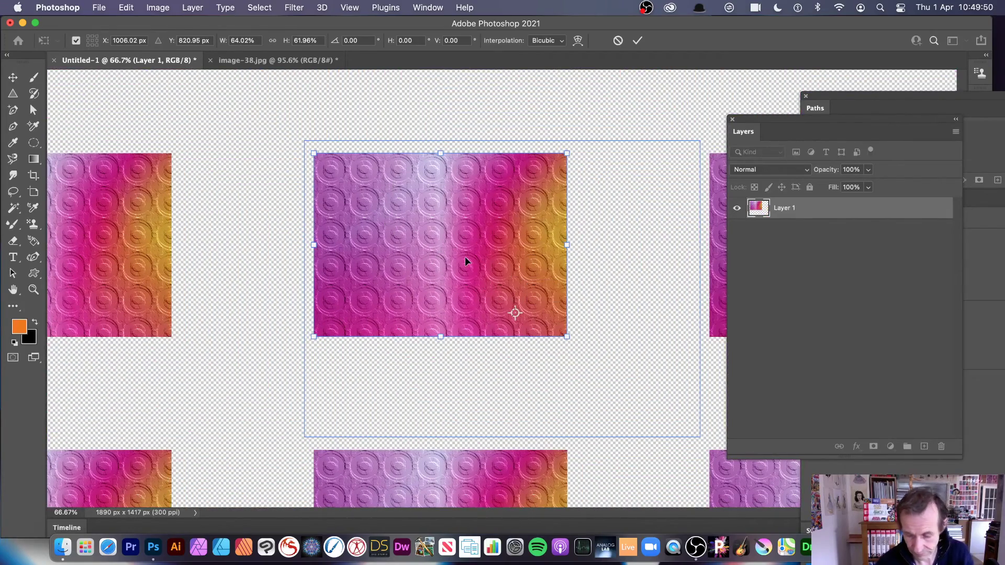
key("Return")
Step: Duplicate the textured tile into four overlapping copies across the pattern and rotate Layer 1 copy 4 by about 32°
left_click_drag(414, 220, 303, 199, "alt")
left_click_drag(278, 270, 575, 166)
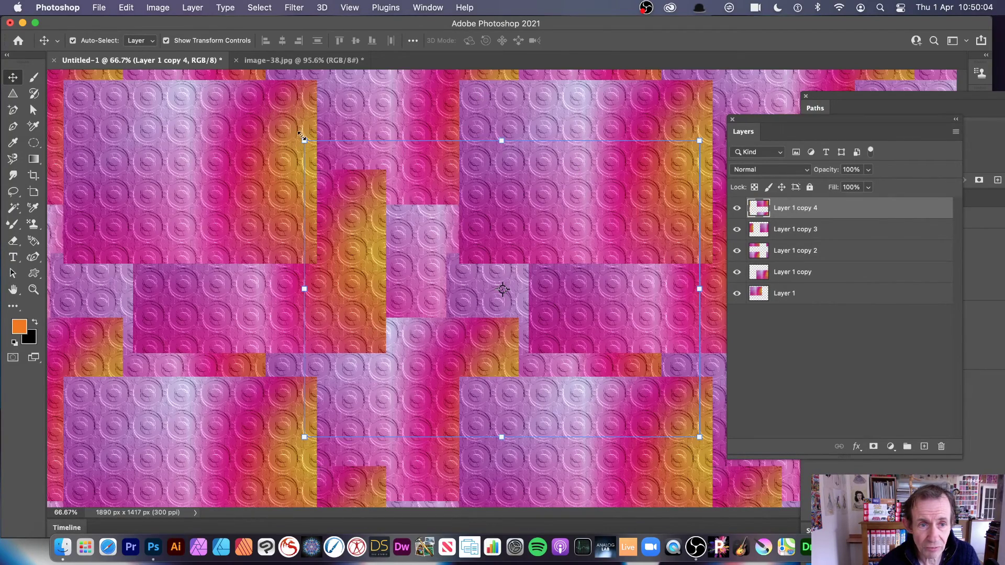
left_click_drag(304, 131, 453, 76)
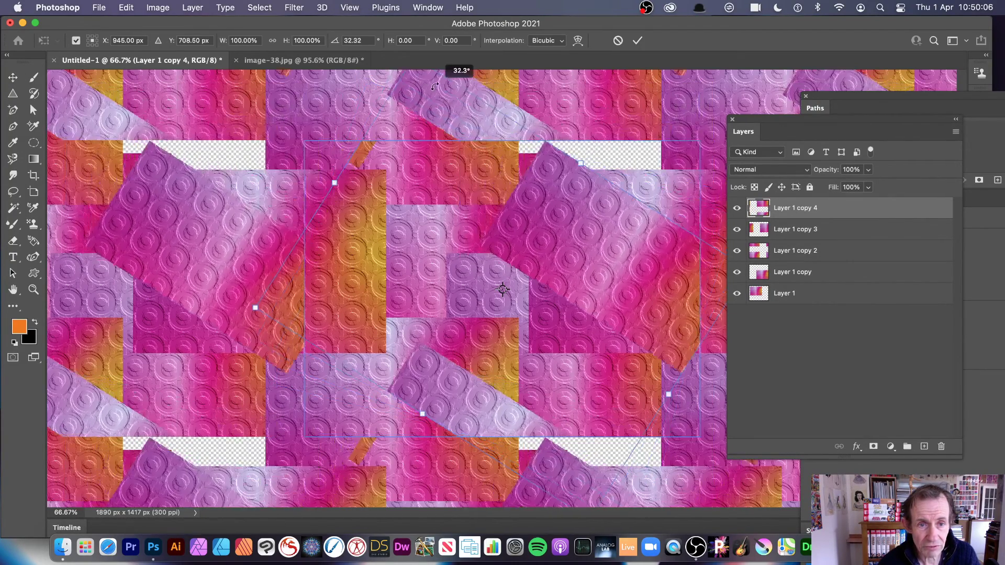
key("Return")
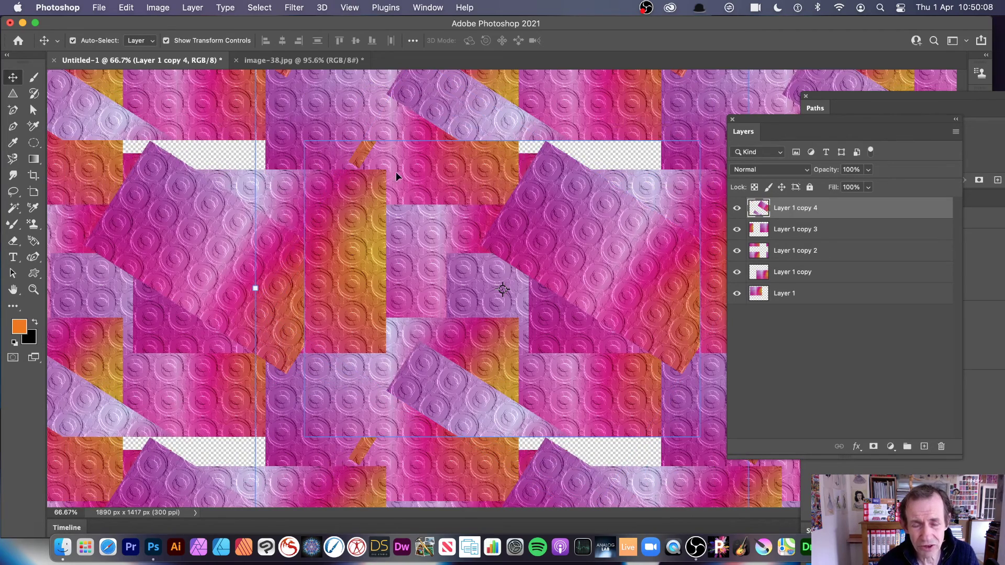
Step: Reapply the last Filter Gallery effect twice to Layer 1 copy 3 and place a duplicate of it higher up, across the pattern tile's edge
left_click(793, 230)
left_click(293, 8)
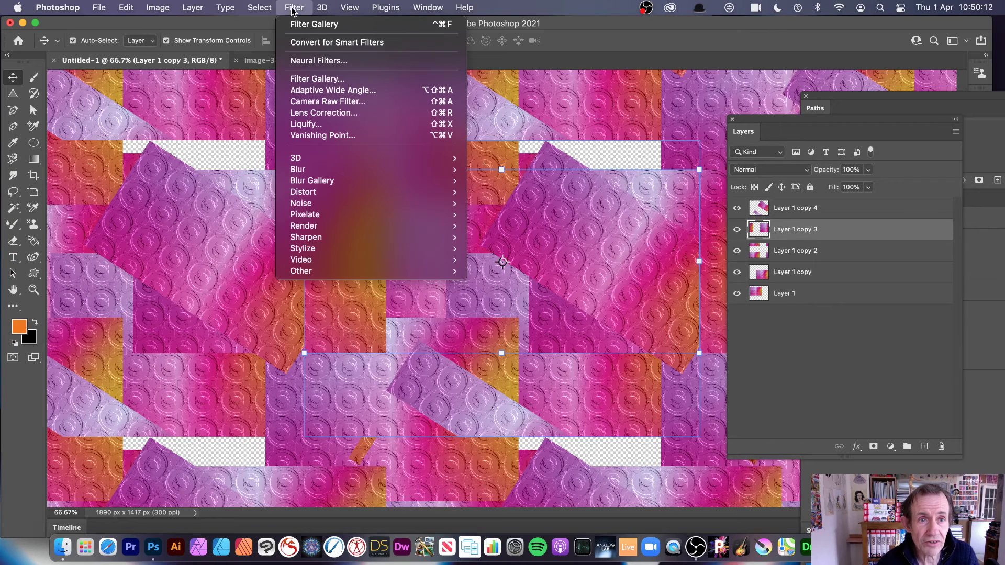
left_click(296, 24)
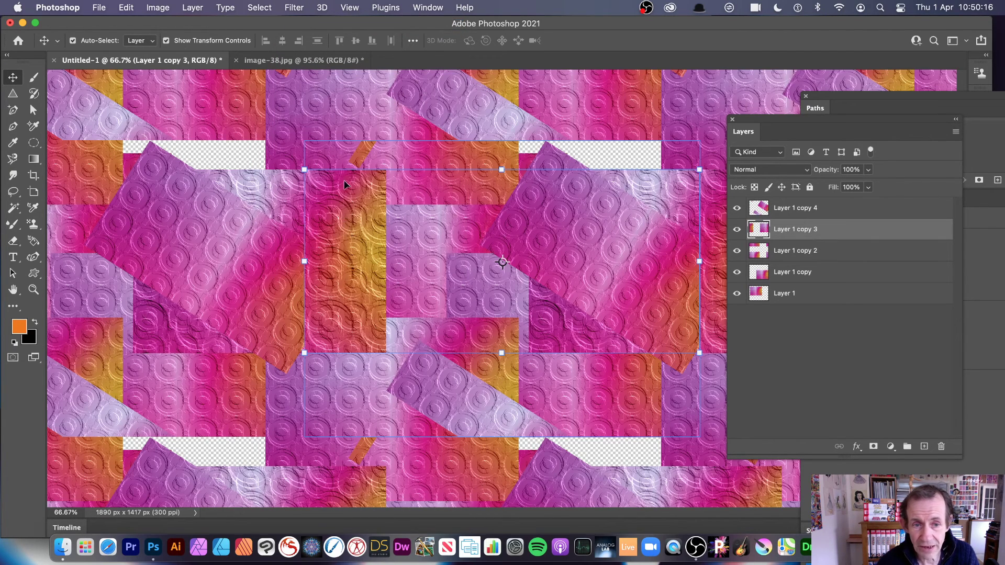
left_click(293, 7)
left_click(296, 24)
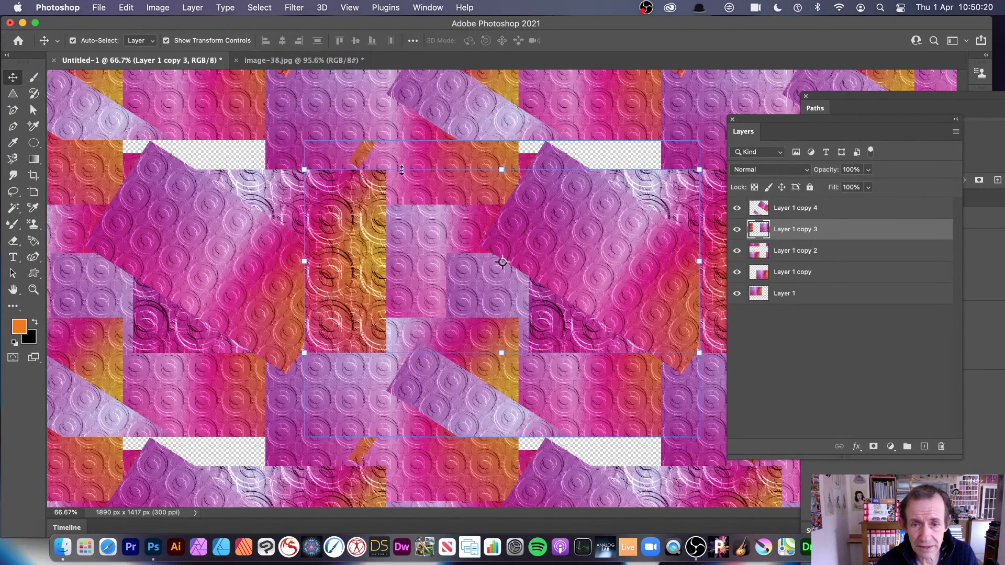
left_click_drag(335, 233, 692, 114)
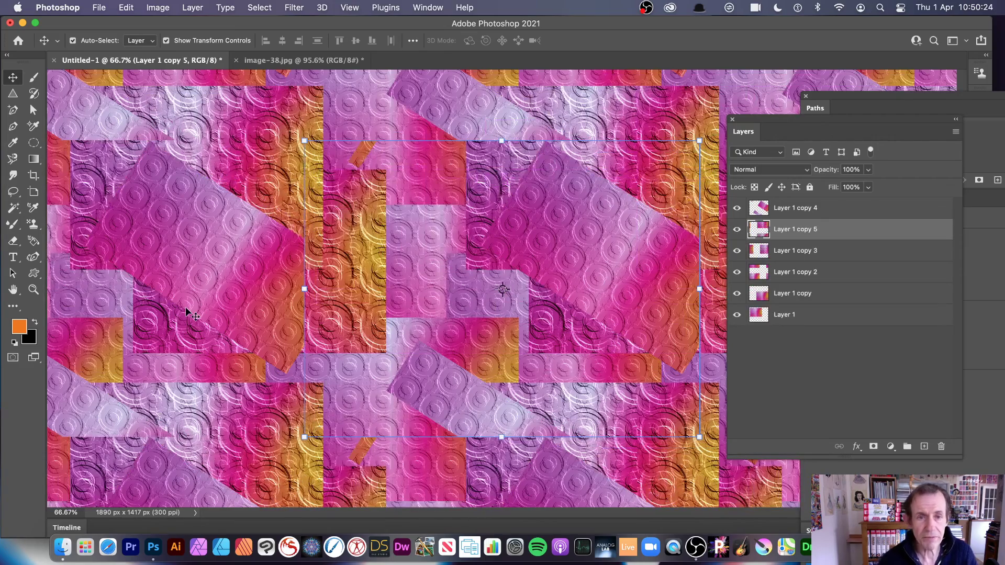